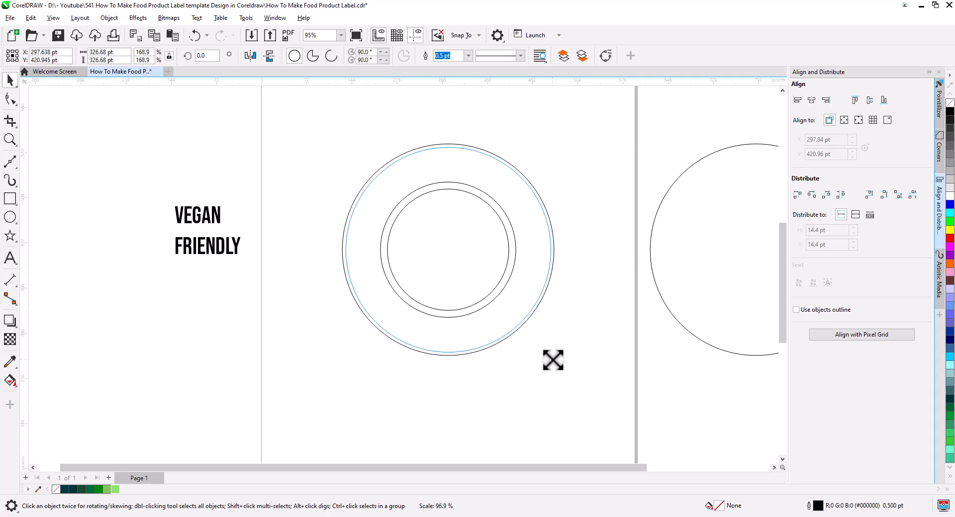
Combine the two inner concentric circles into a single ring-shaped curve
click(508, 298)
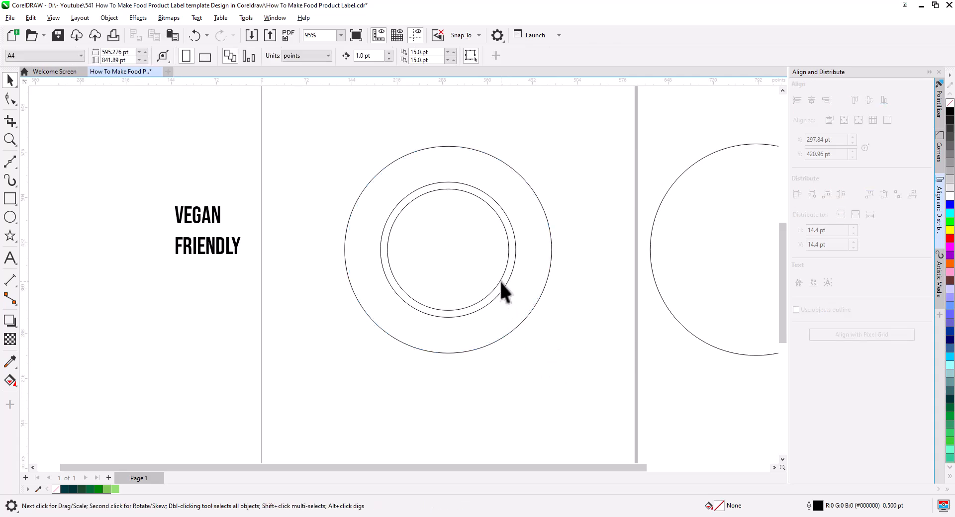
click(500, 282)
shift+click(503, 288)
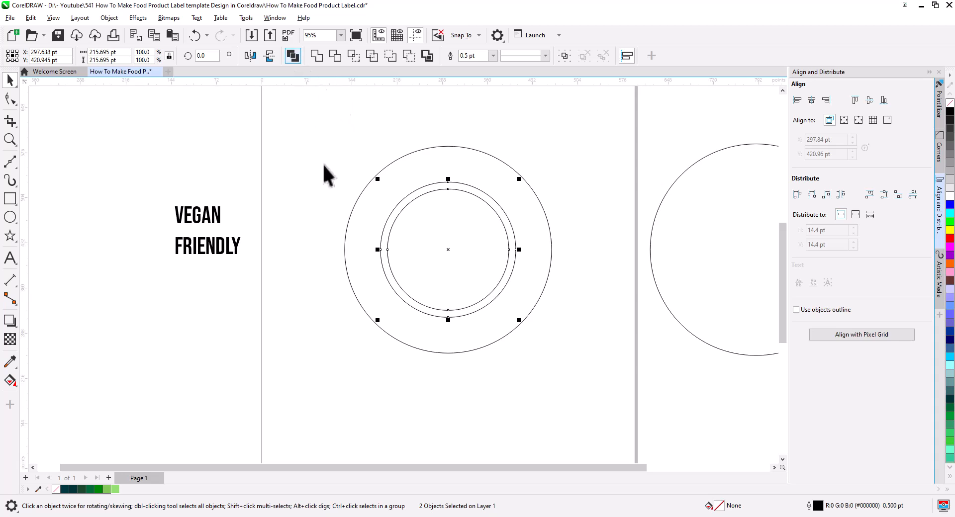
key(ctrl+l)
click(308, 275)
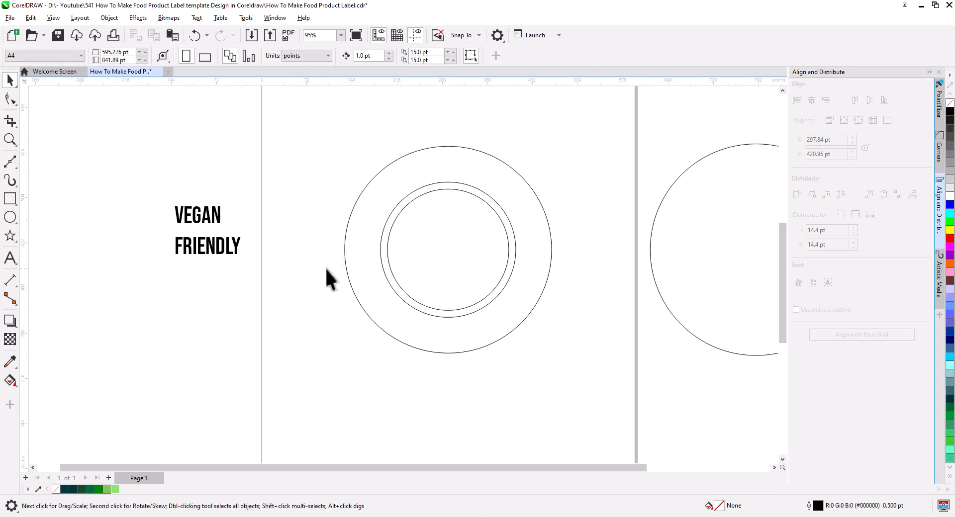
Use Smart Fill to create teal (C:73 M:24 Y:35 K:1) shapes in the innermost circle and the outer ring
click(11, 381)
click(55, 400)
click(402, 265)
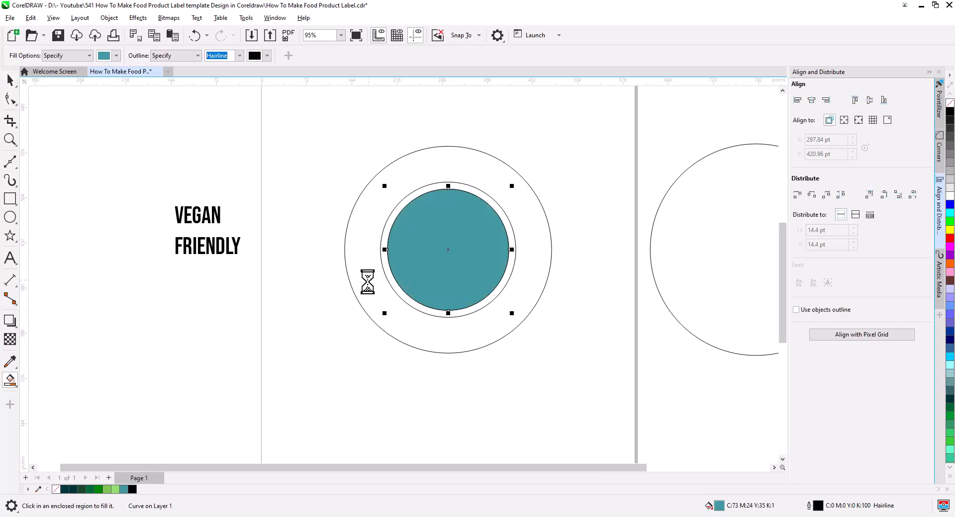
click(367, 282)
click(9, 81)
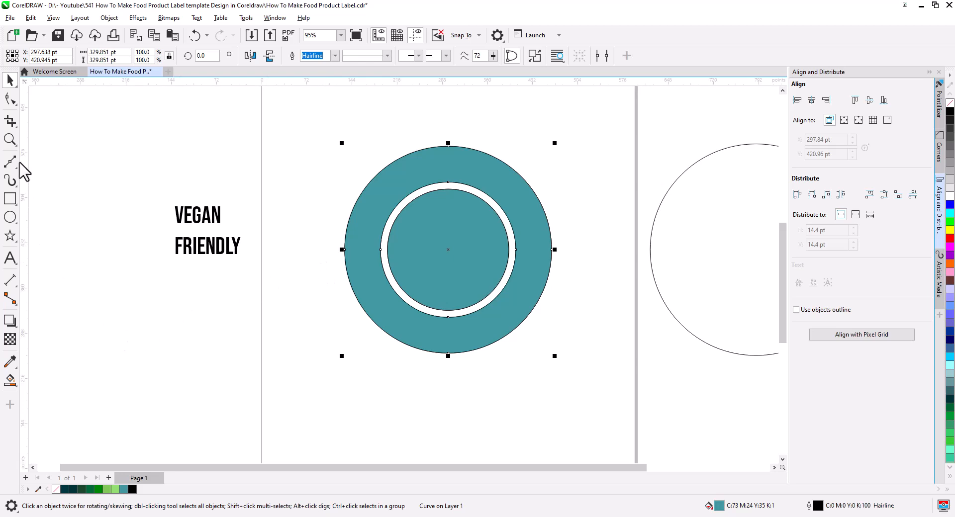
Apply a diagonal linear fountain fill across the outer ring, using dark teal document-palette colours for both ends
click(11, 381)
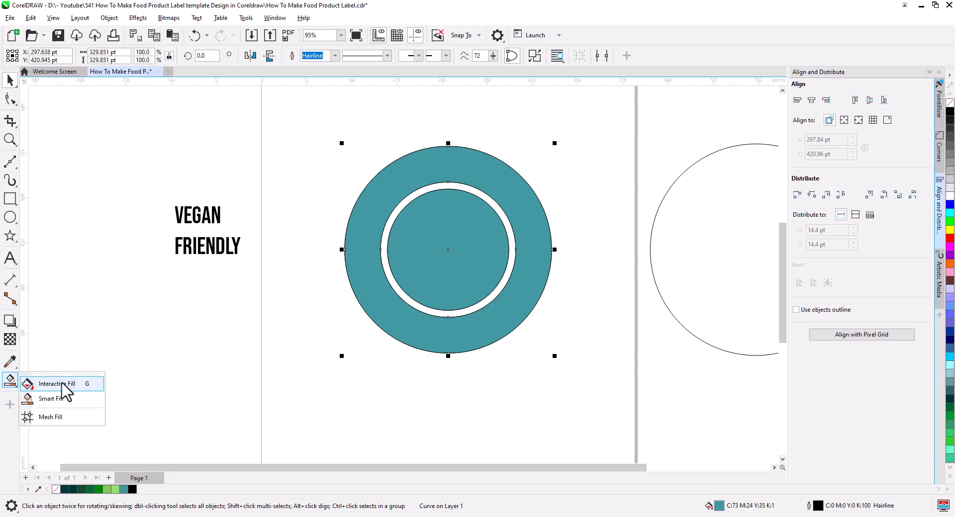
click(44, 381)
drag(398, 163, 482, 339)
drag(65, 489, 397, 163)
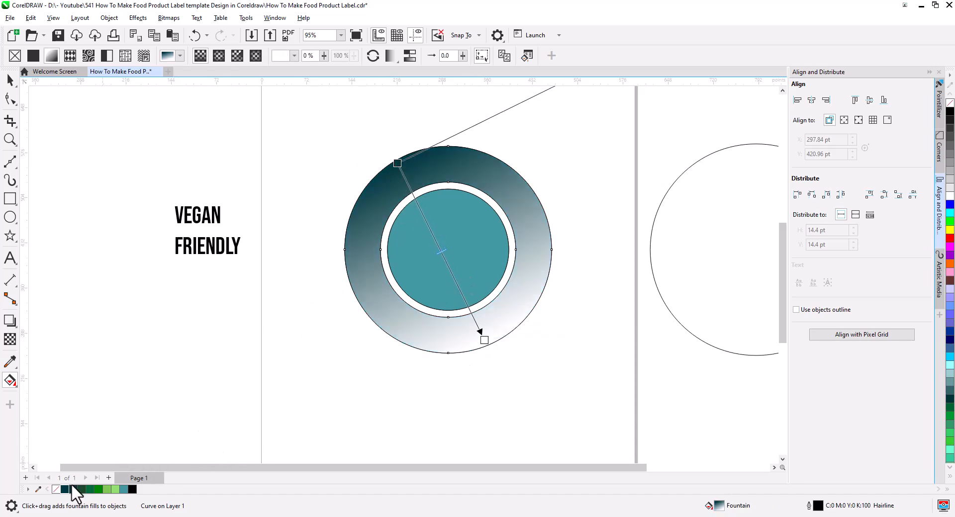
drag(73, 490, 485, 341)
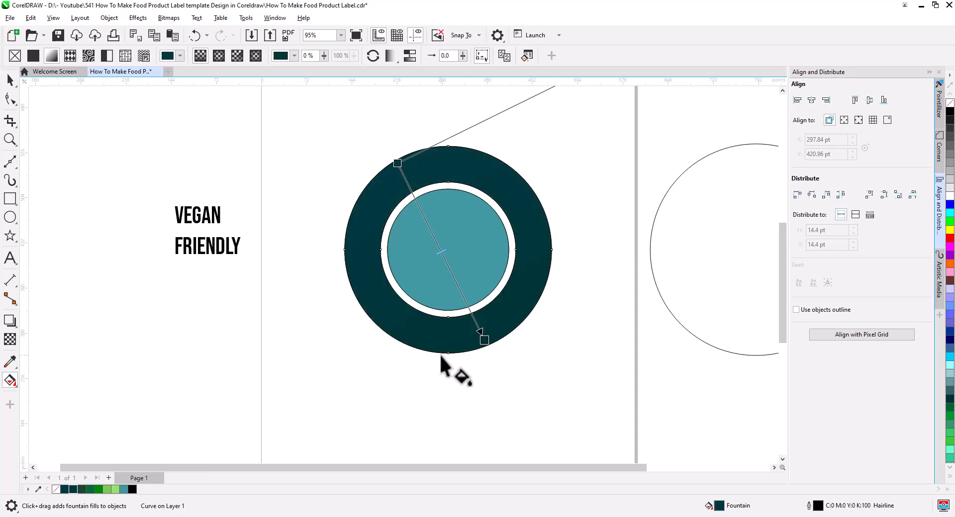
Give the inner circle an elliptical fountain fill, centred on the circle and reaching out to its edge
click(419, 273)
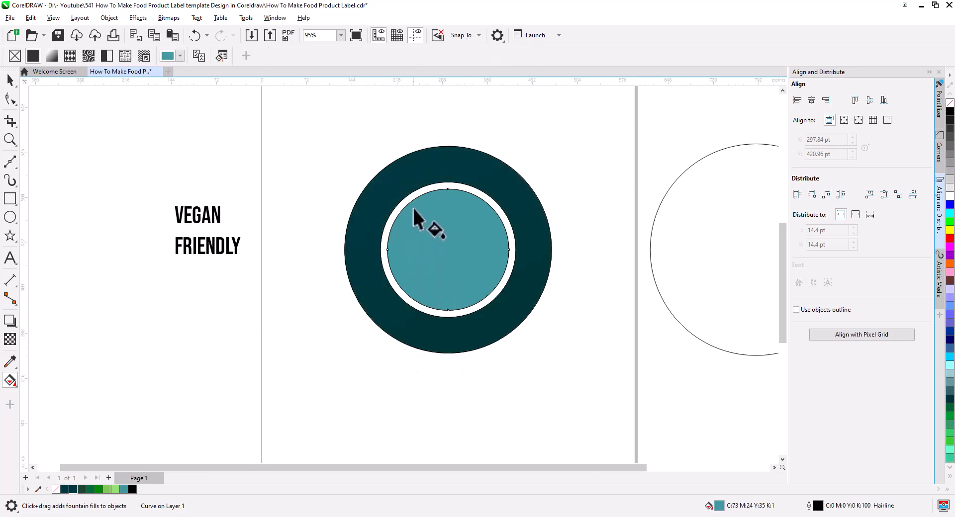
drag(444, 247, 461, 263)
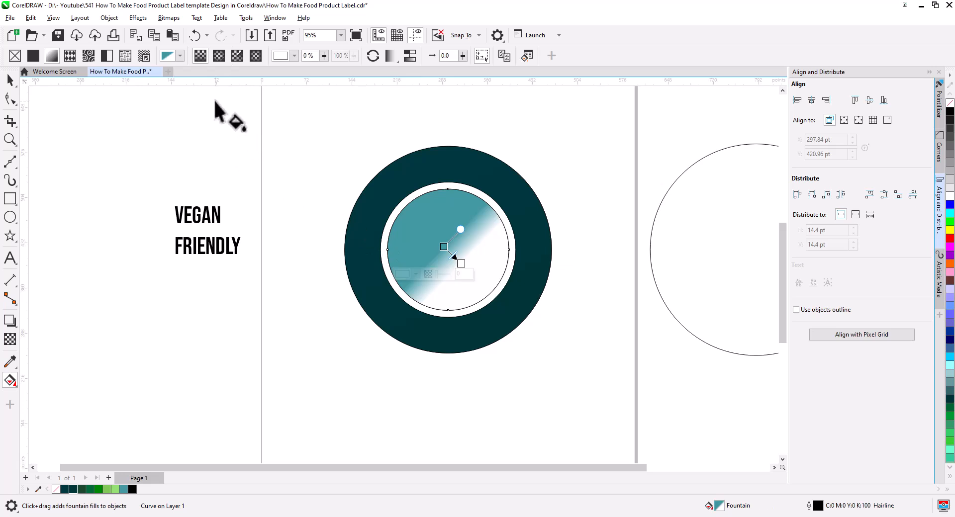
click(219, 55)
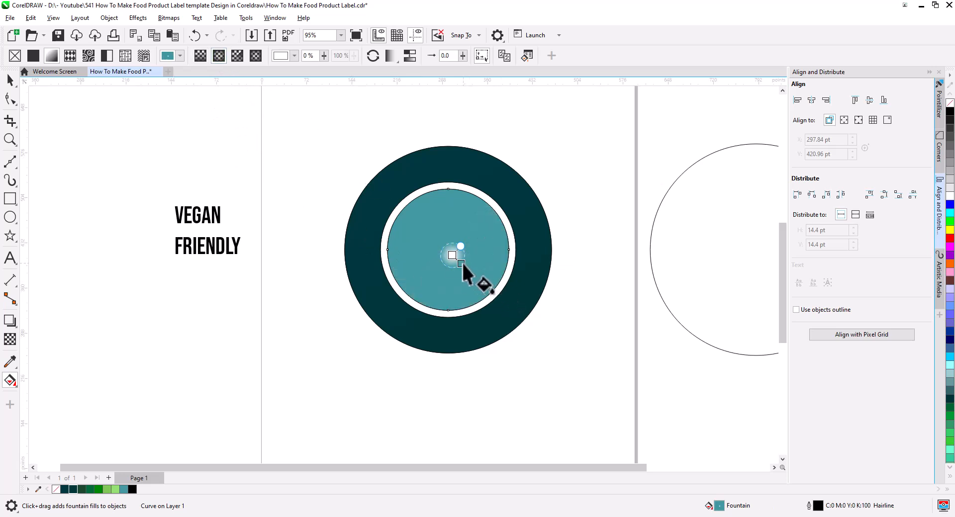
drag(461, 263, 491, 293)
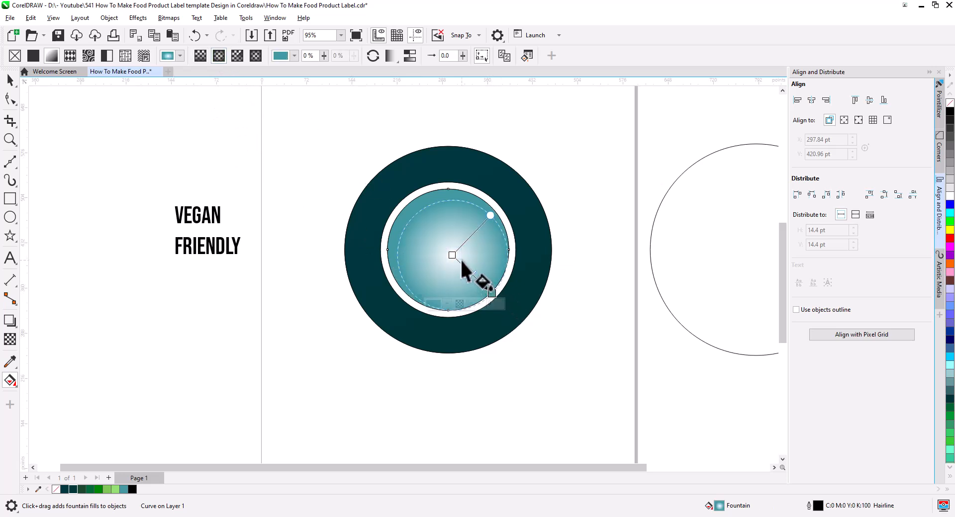
drag(450, 252, 446, 255)
click(465, 35)
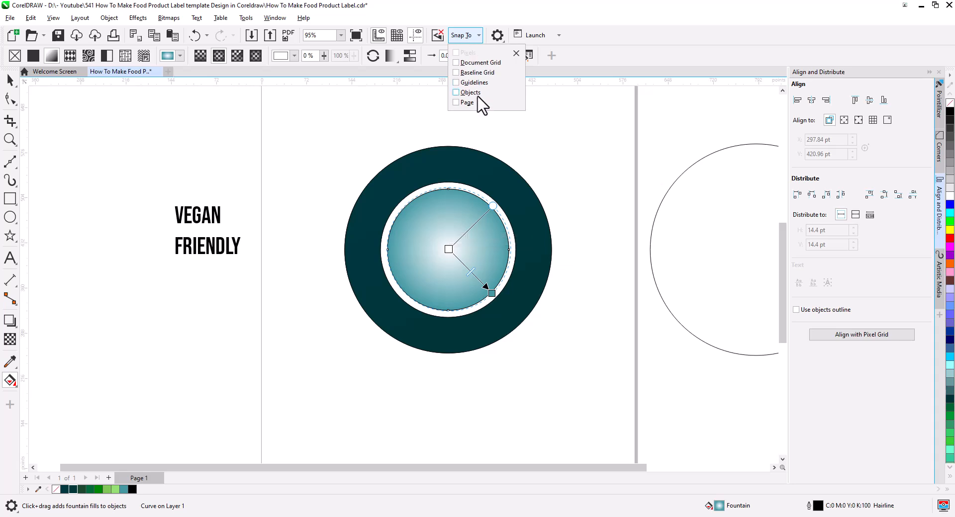
click(449, 251)
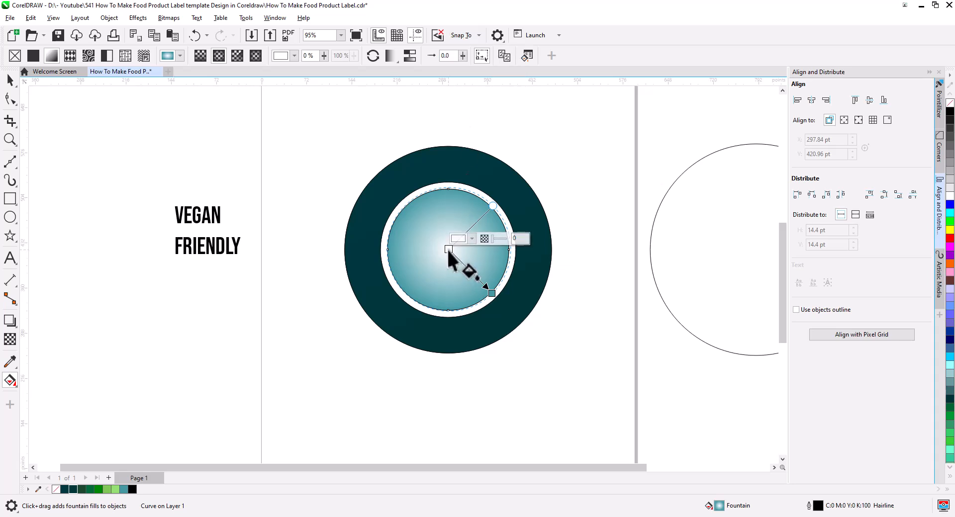
drag(448, 251, 447, 252)
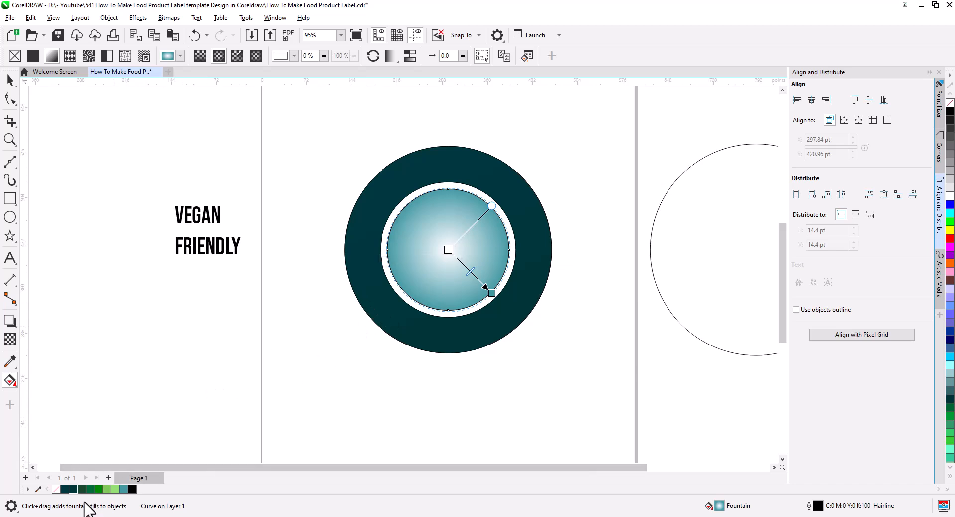
Recolour the inner circle's gradient with a medium green centre and a dark green edge from the document palette
drag(84, 489, 449, 250)
scroll(476, 252, up, 2)
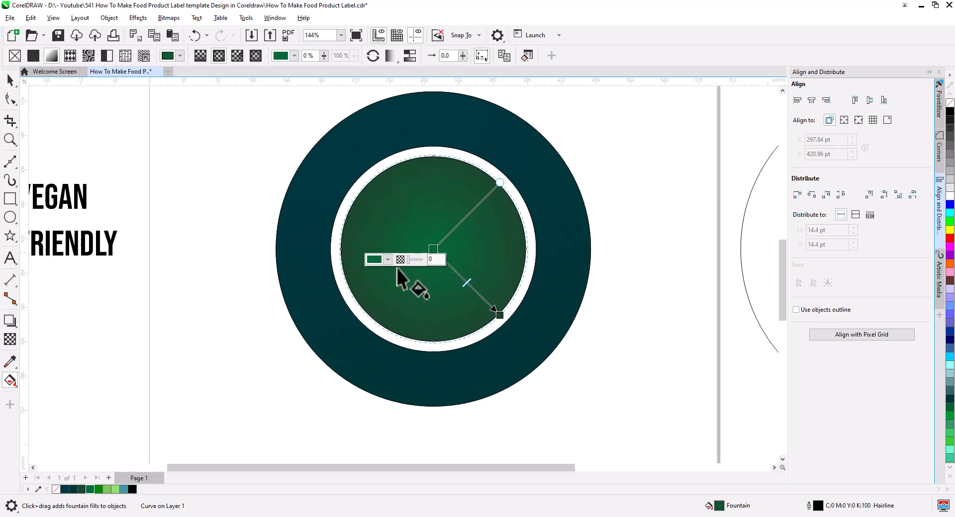
click(10, 80)
click(192, 215)
scroll(308, 295, down, 1)
scroll(308, 294, down, 1)
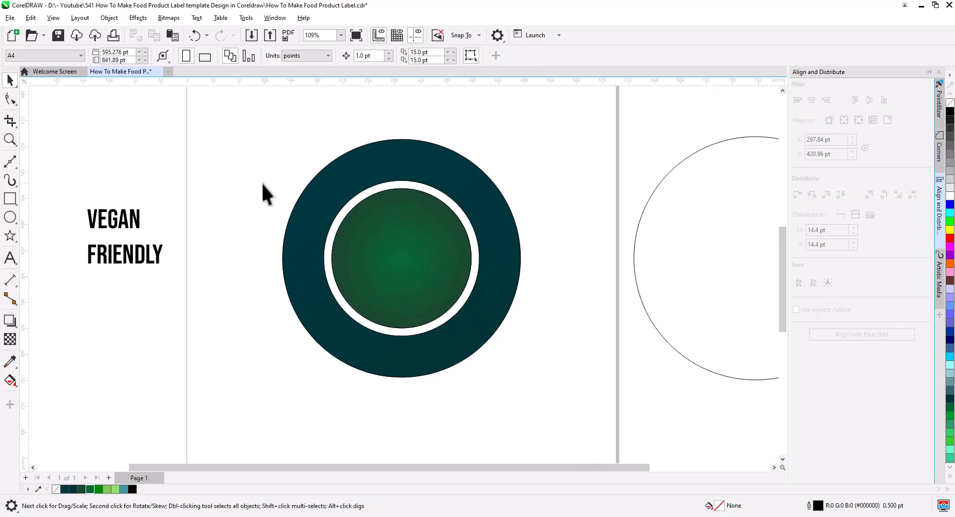
click(330, 264)
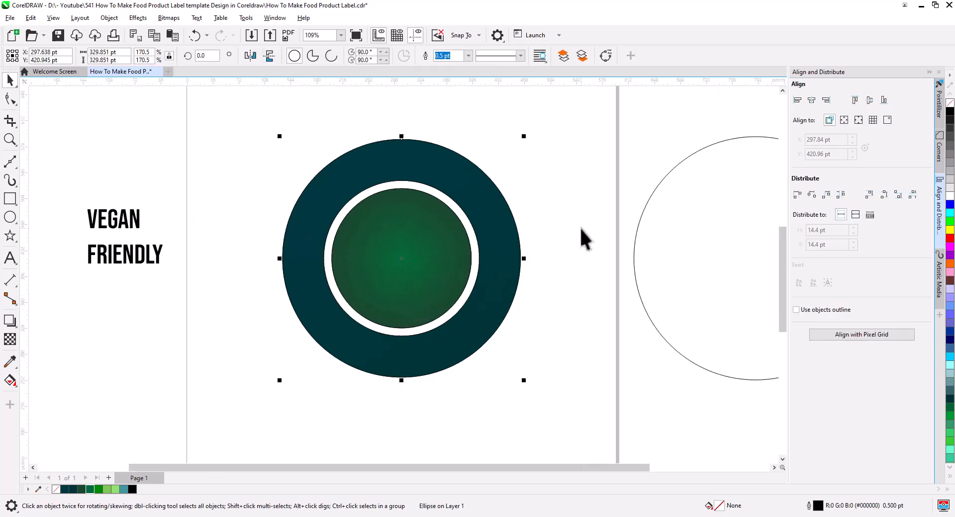
click(581, 227)
click(473, 238)
right_click(493, 228)
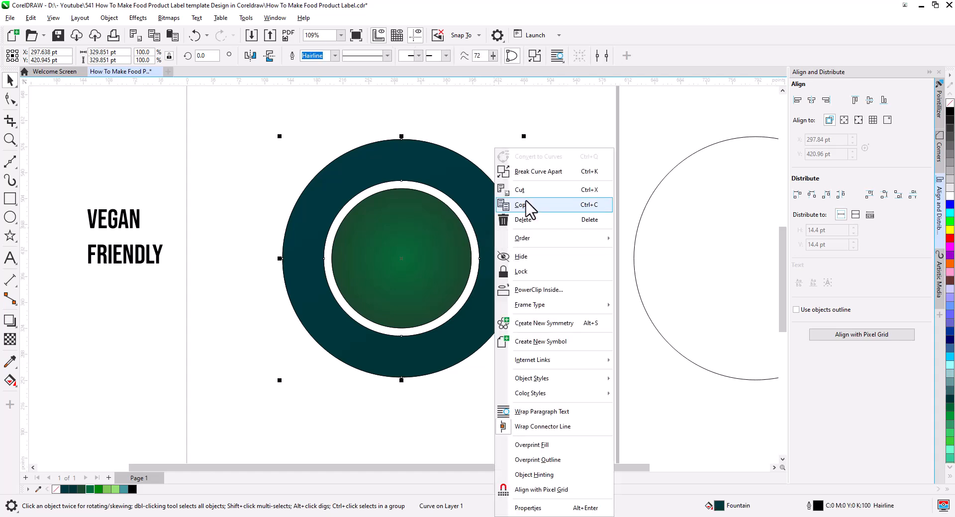
mouse_move(542, 238)
click(659, 266)
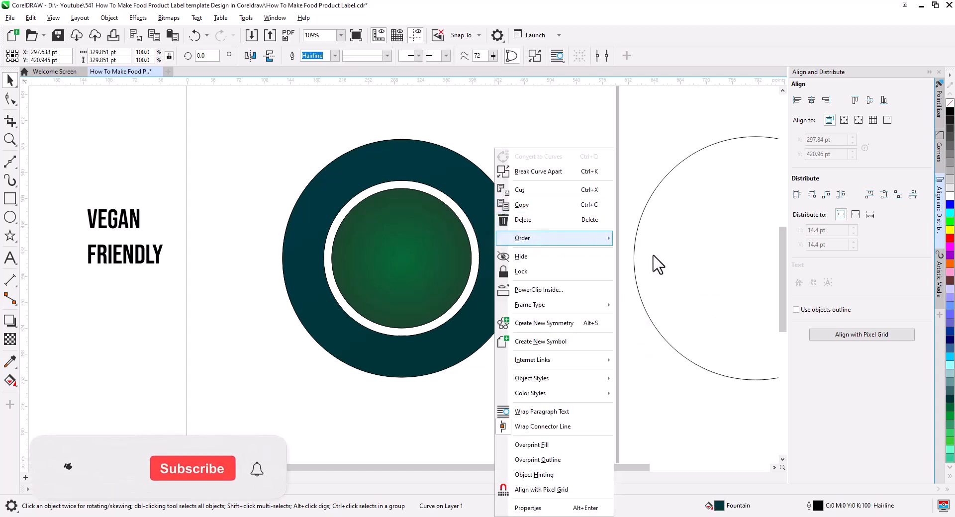
Delete the leftover unfilled outer ellipse that lies over the dark teal ring, undoing any test moves
click(478, 256)
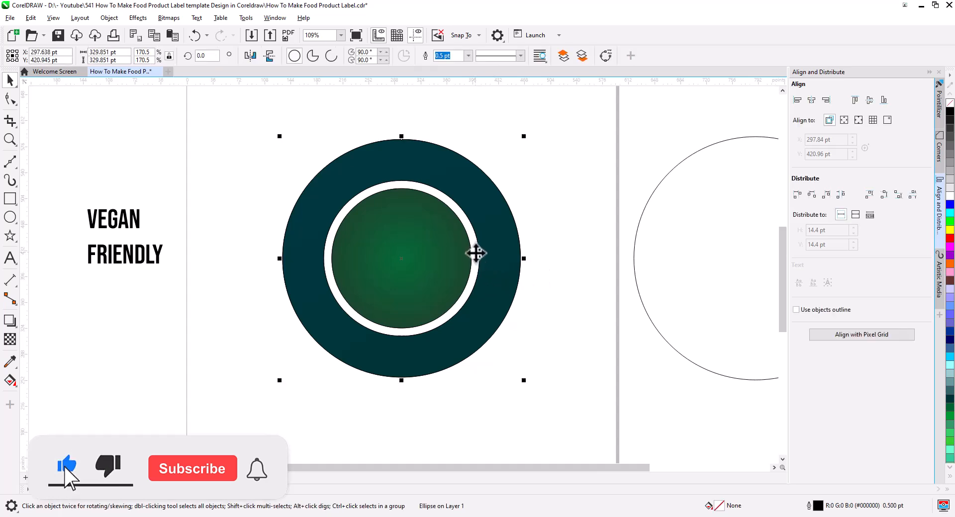
drag(478, 256, 571, 219)
key(ctrl+z)
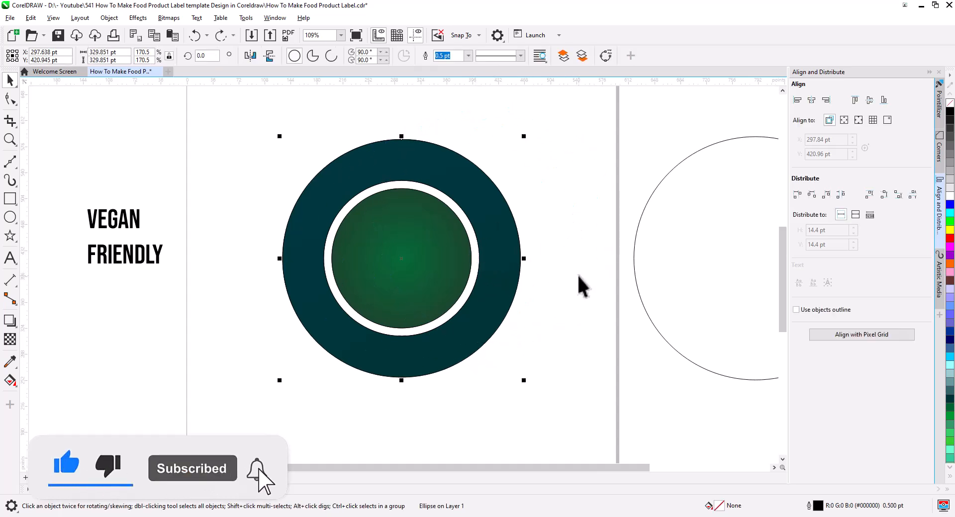
key(Delete)
drag(496, 305, 555, 294)
key(ctrl+z)
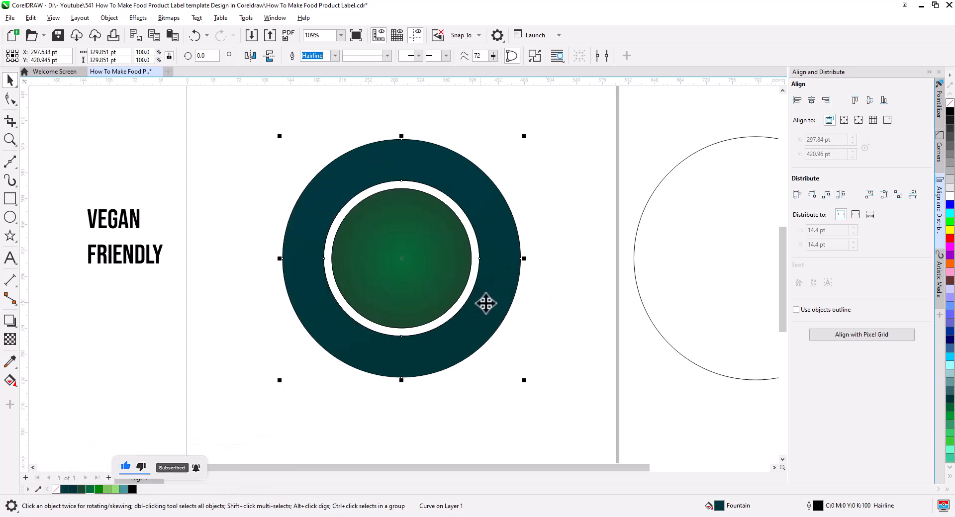
Fill the thin combined ring between the circles with white and remove the outlines from the label's shapes
click(461, 298)
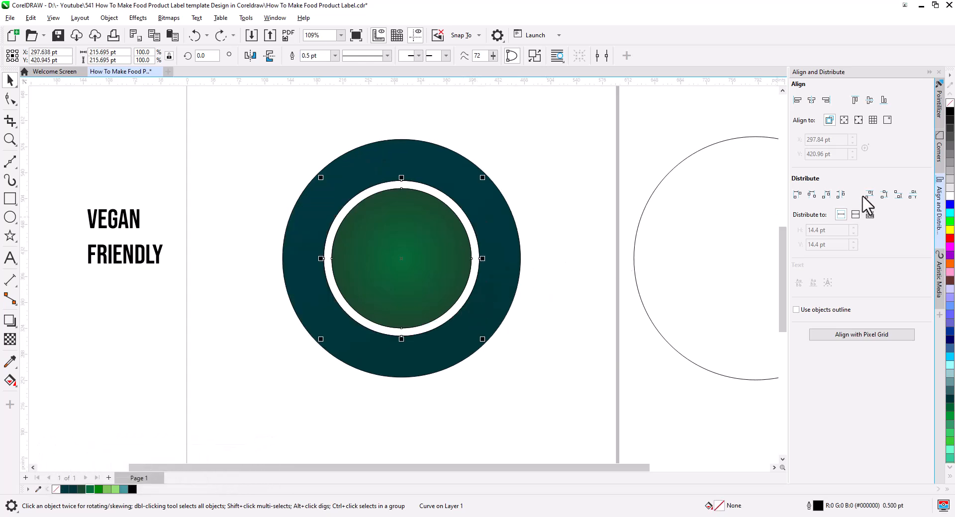
click(949, 198)
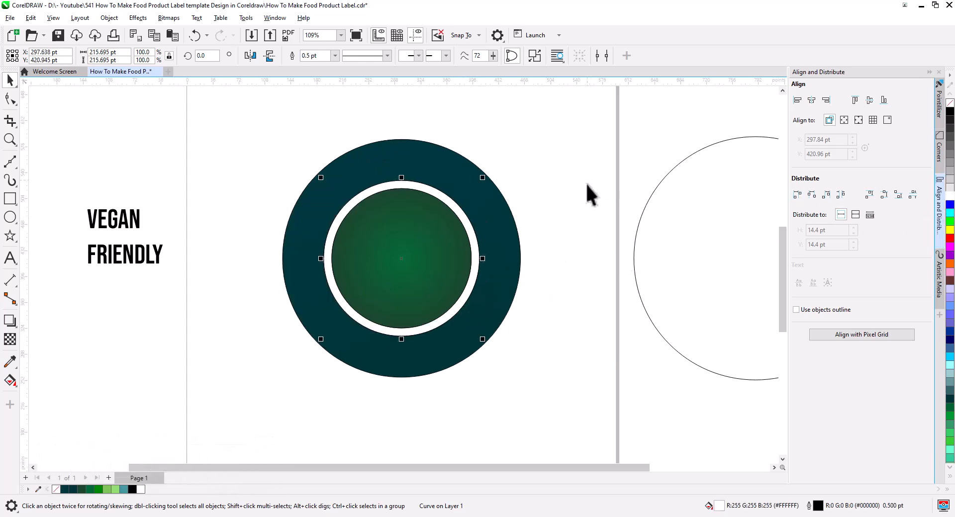
click(566, 393)
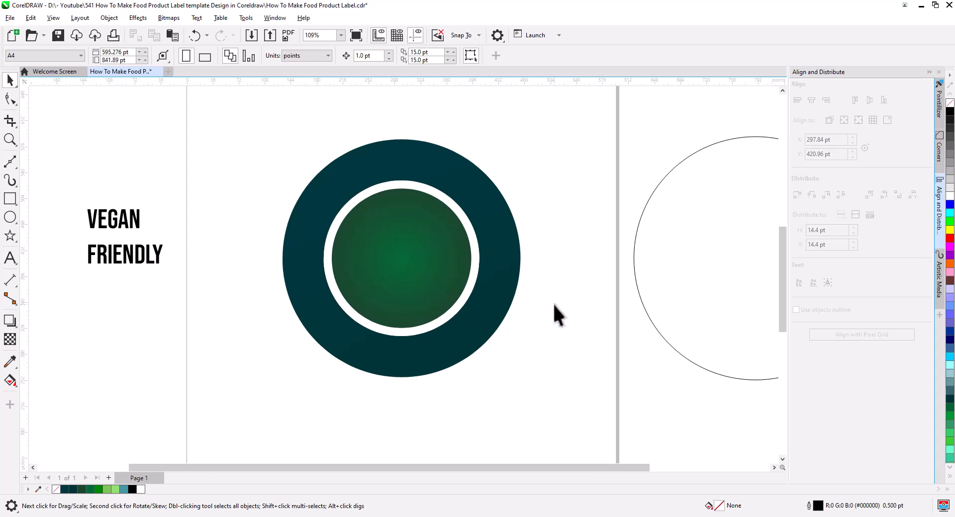
Centre the spare outlined circle on the dark teal ring and shrink it to about 238 pt in diameter
click(635, 264)
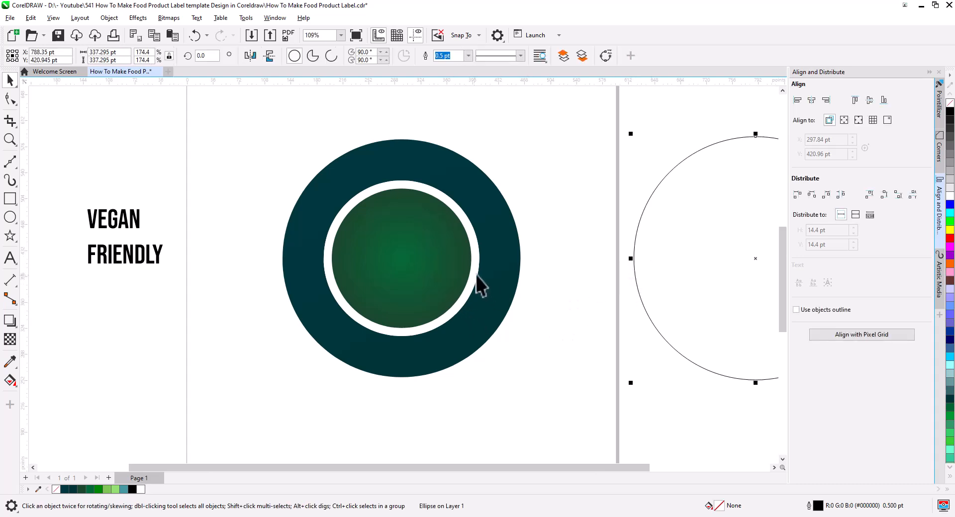
drag(631, 383, 653, 360)
click(486, 337)
key(c)
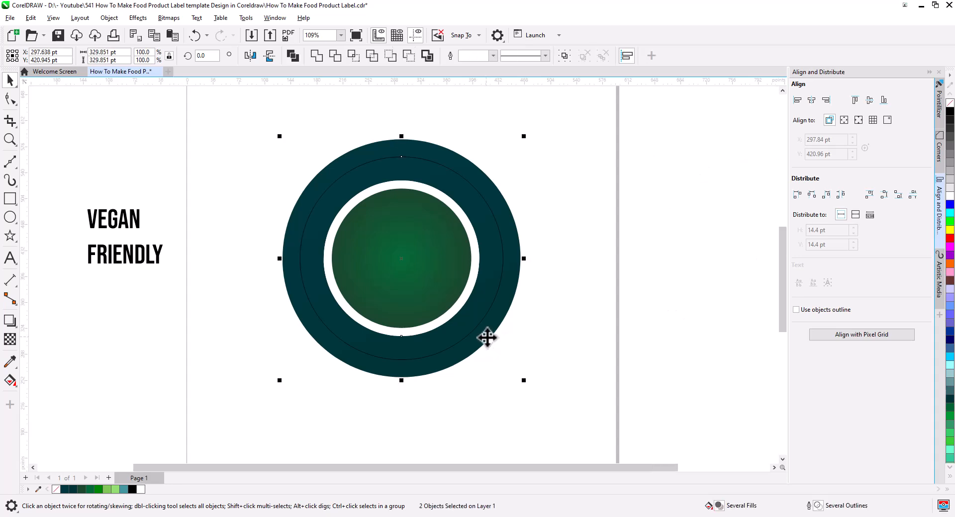
click(526, 350)
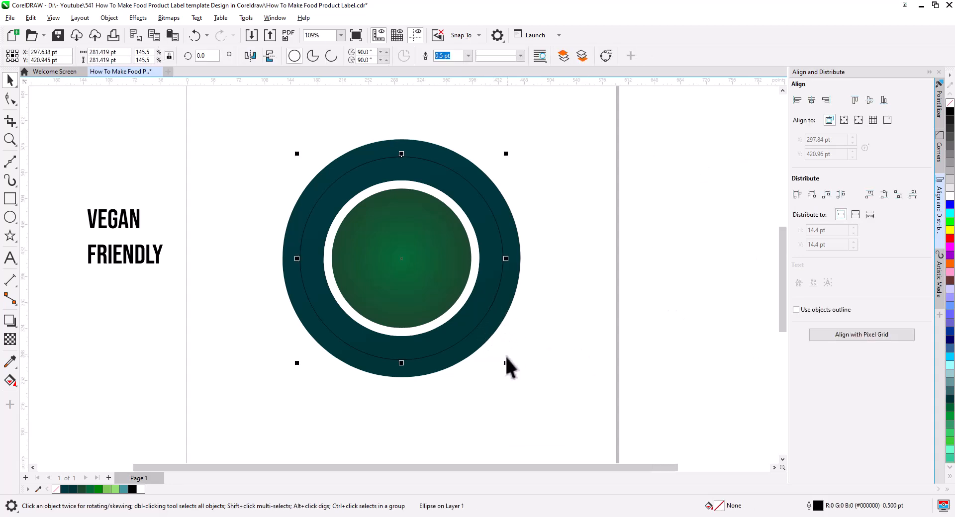
drag(506, 363, 492, 354)
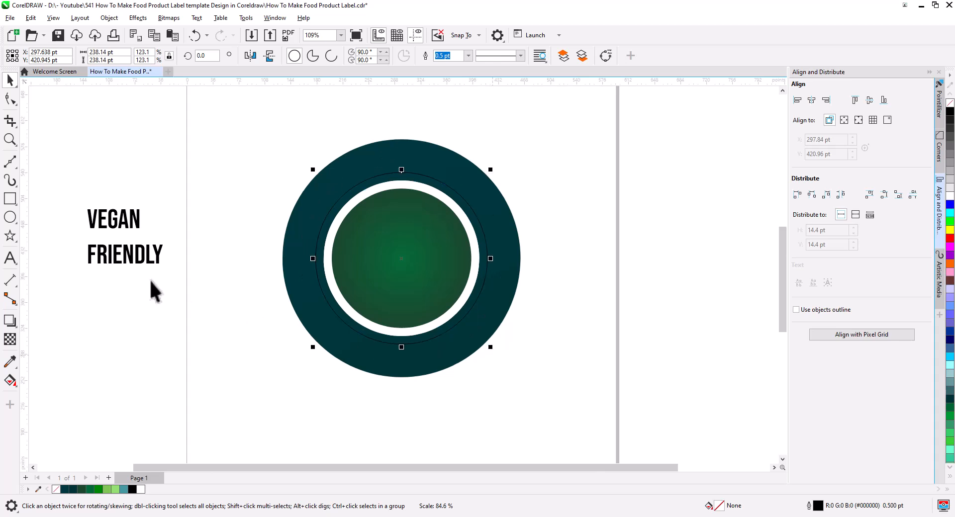
Break the VEGAN FRIENDLY text apart into two separate one-word text objects
click(136, 220)
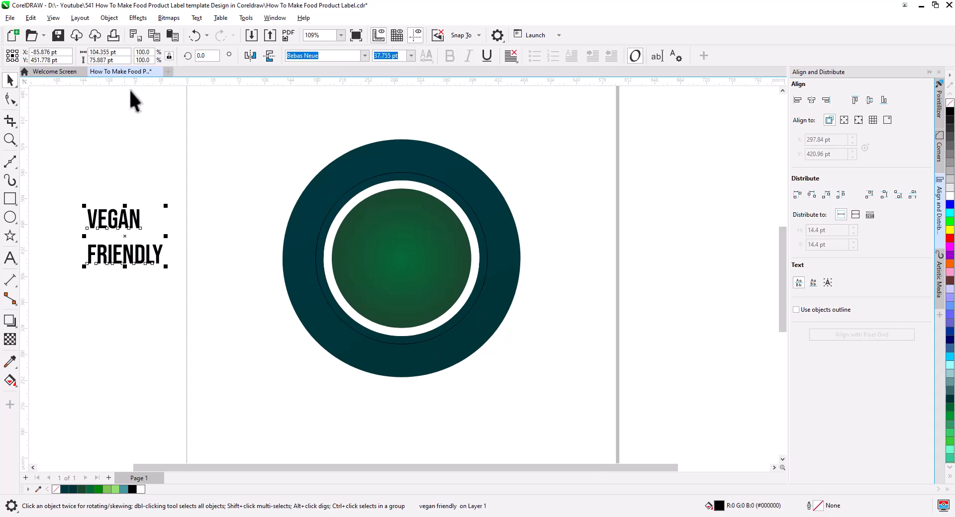
click(109, 18)
click(190, 319)
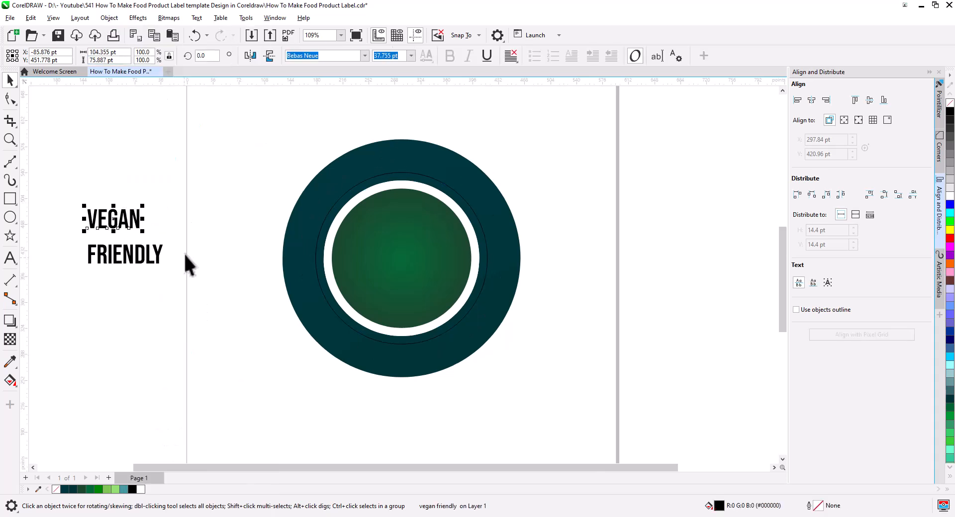
click(184, 253)
Move both the VEGAN and FRIENDLY words together onto the upper part of the circular label
click(134, 222)
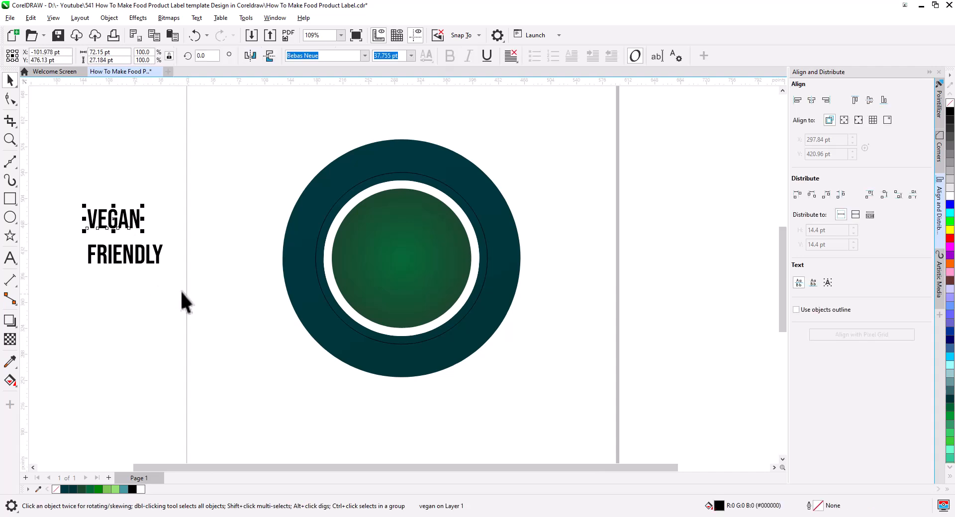
shift+click(146, 251)
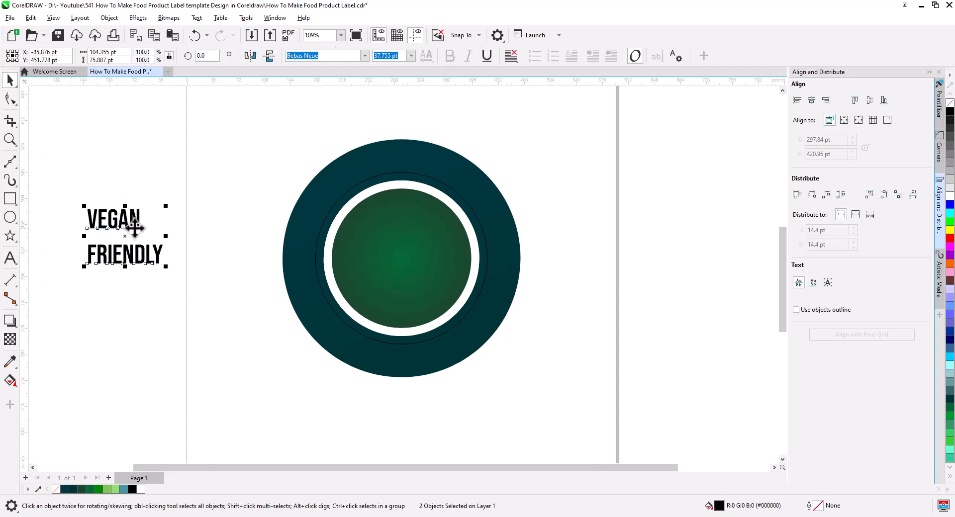
drag(135, 227, 425, 172)
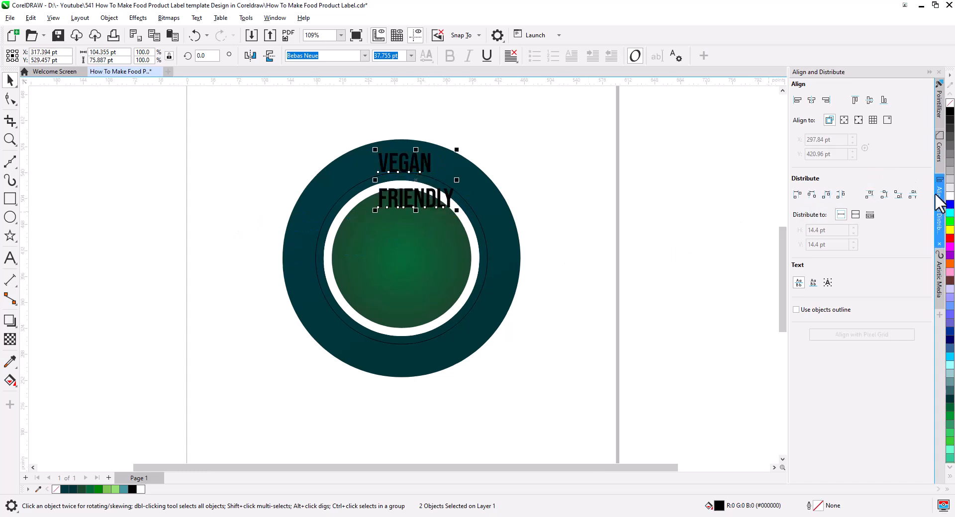
Colour both words white, enlarge them to a font size of about 42.6 pt and nudge them slightly down
click(950, 195)
scroll(444, 185, up, 3)
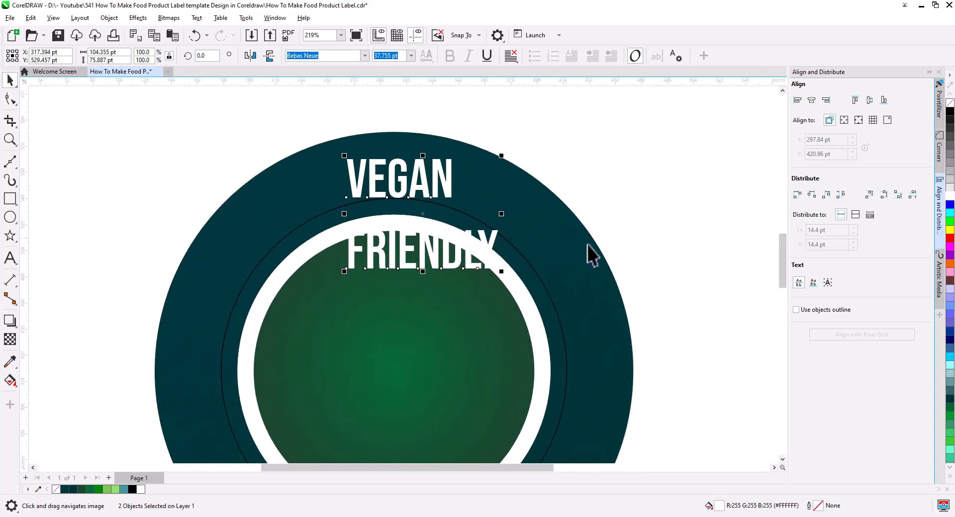
mouse_move(502, 156)
mouse_down()
mouse_move(520, 145)
mouse_move(511, 148)
mouse_up()
drag(427, 188, 428, 193)
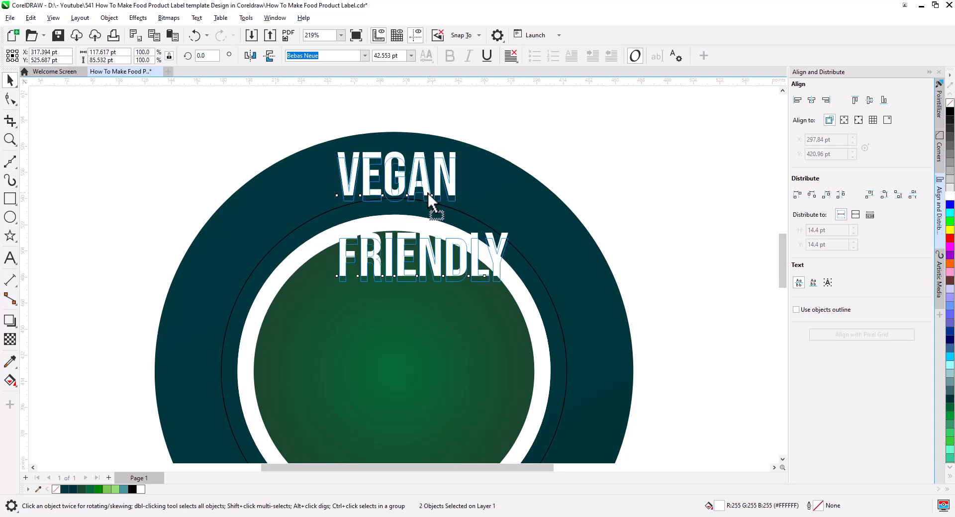
Widen the letter spacing of VEGAN and FRIENDLY, spreading FRIENDLY to about 178 pt wide
click(449, 187)
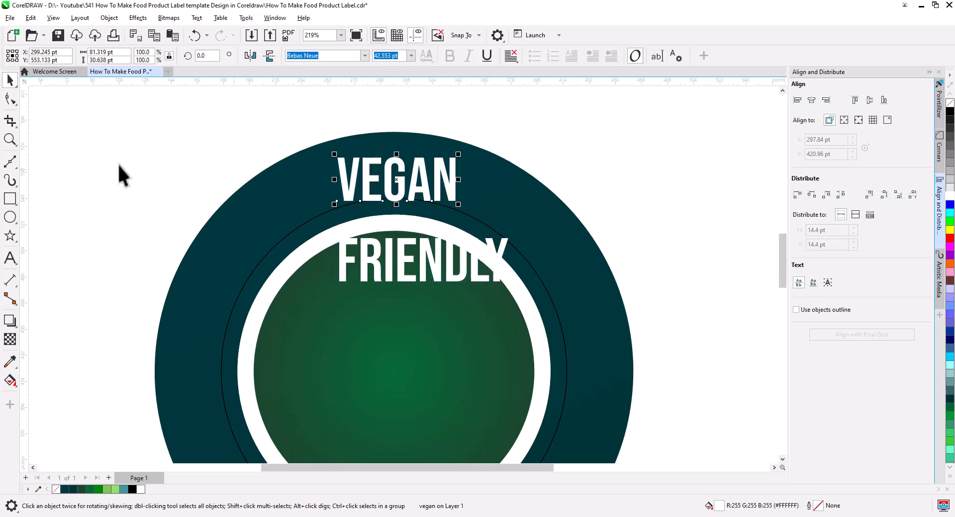
click(10, 100)
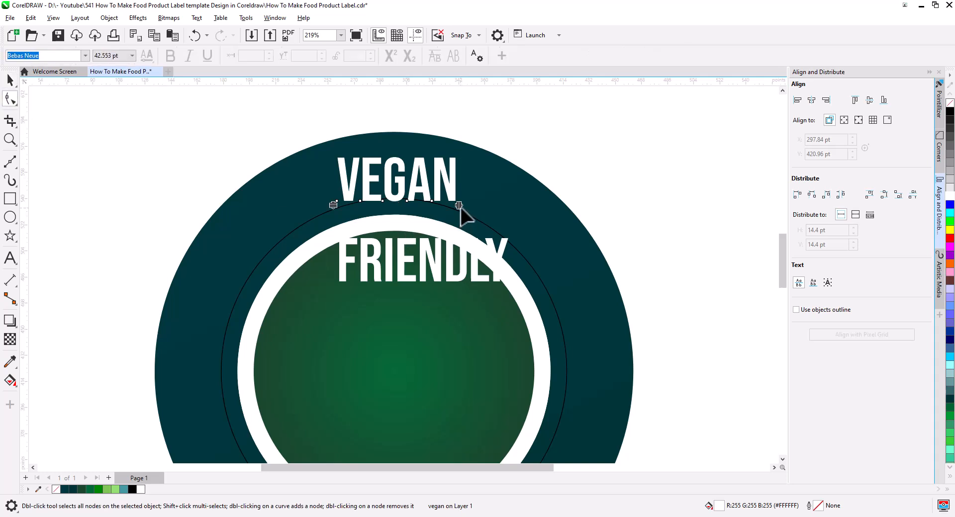
drag(460, 208, 513, 215)
click(500, 273)
drag(512, 286, 603, 284)
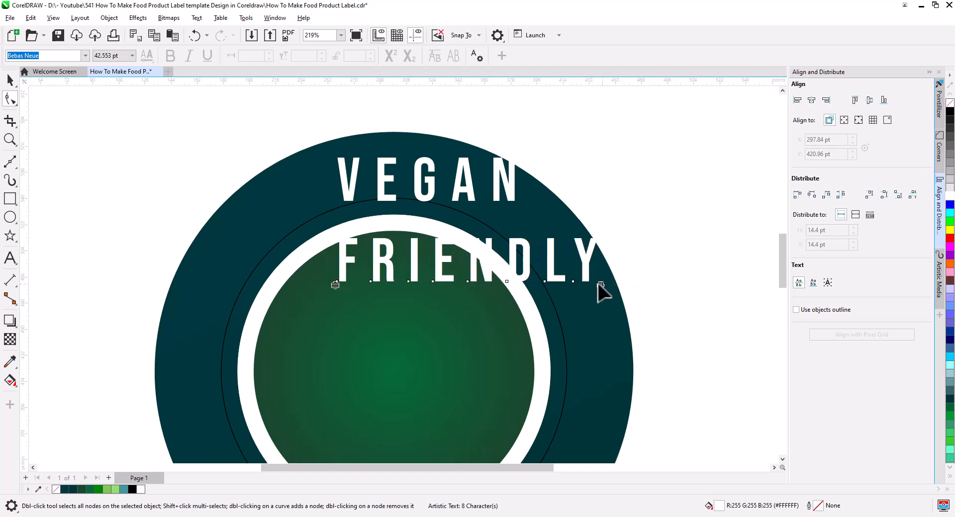
click(11, 82)
Fit the word VEGAN to the upper arc of the thin outlined circle
click(380, 193)
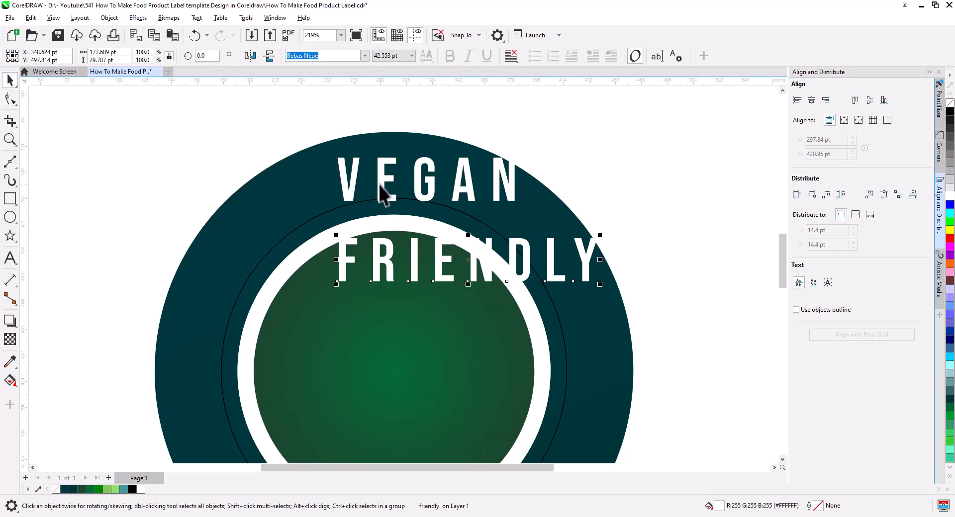
shift+click(301, 228)
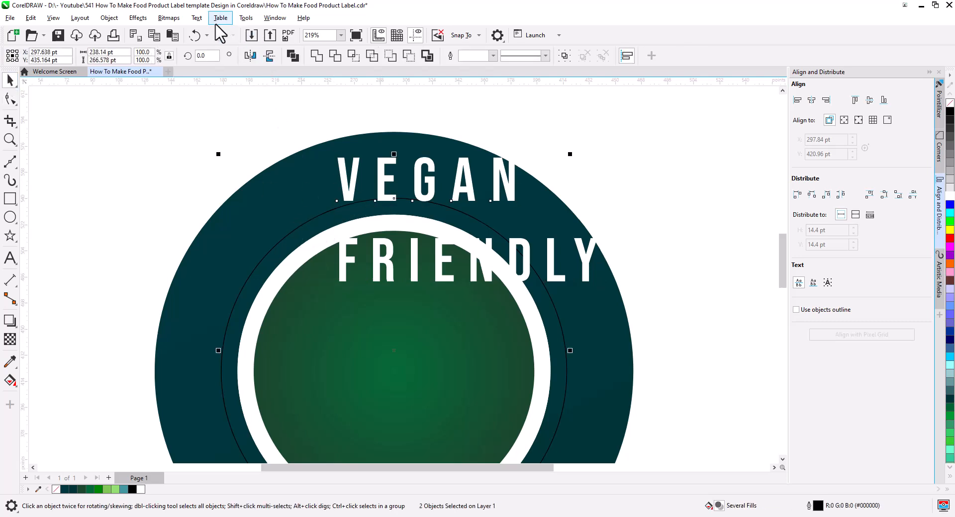
click(197, 17)
click(245, 196)
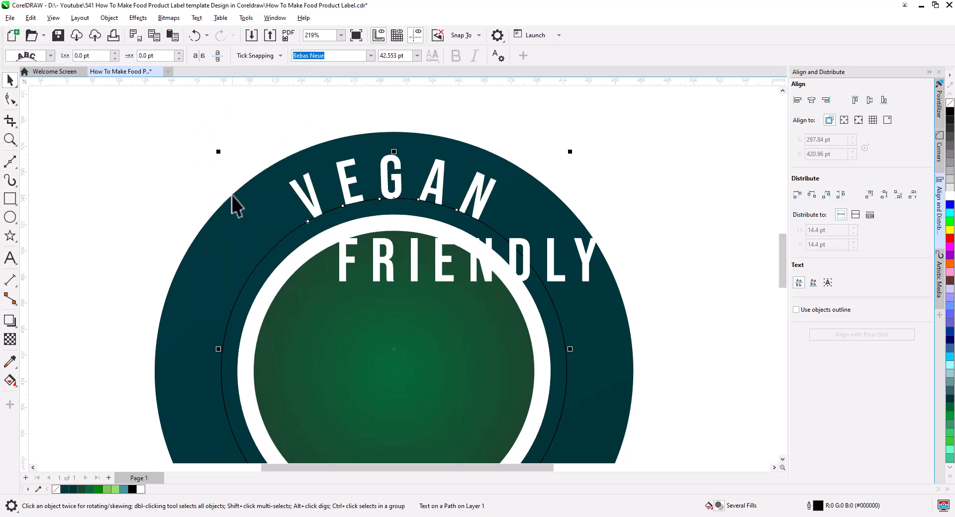
Break VEGAN apart from its path and enlarge the thin outlined circle from its centre to about 298 pt in diameter
drag(392, 287, 373, 242)
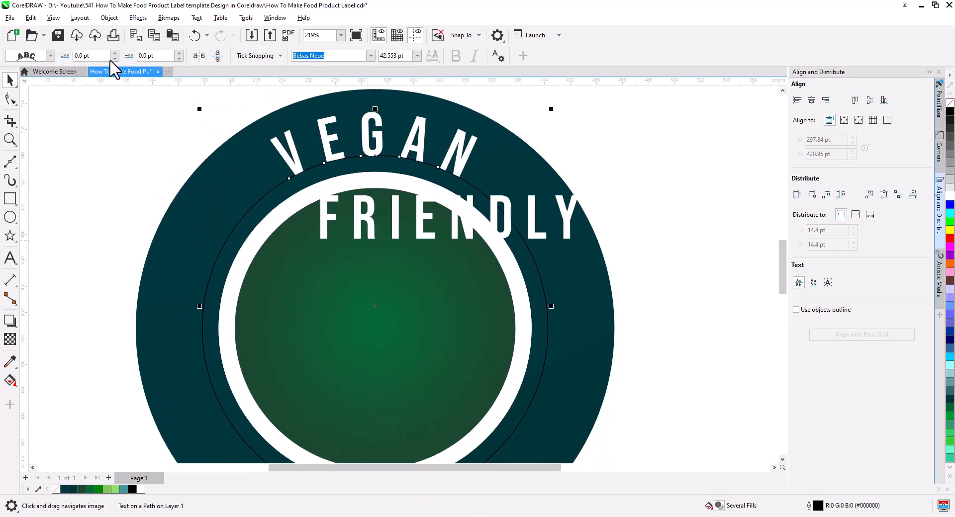
click(107, 19)
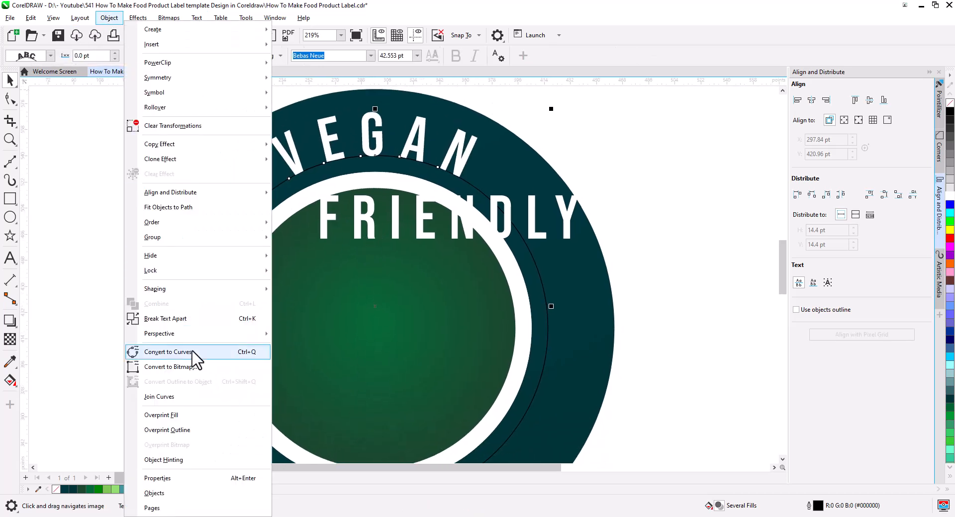
click(187, 320)
click(660, 199)
click(530, 264)
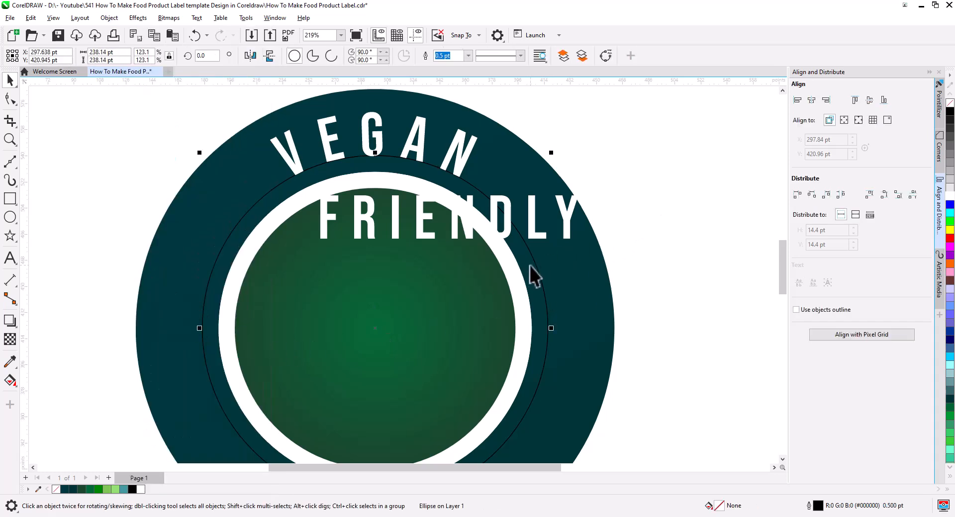
drag(551, 153, 605, 111)
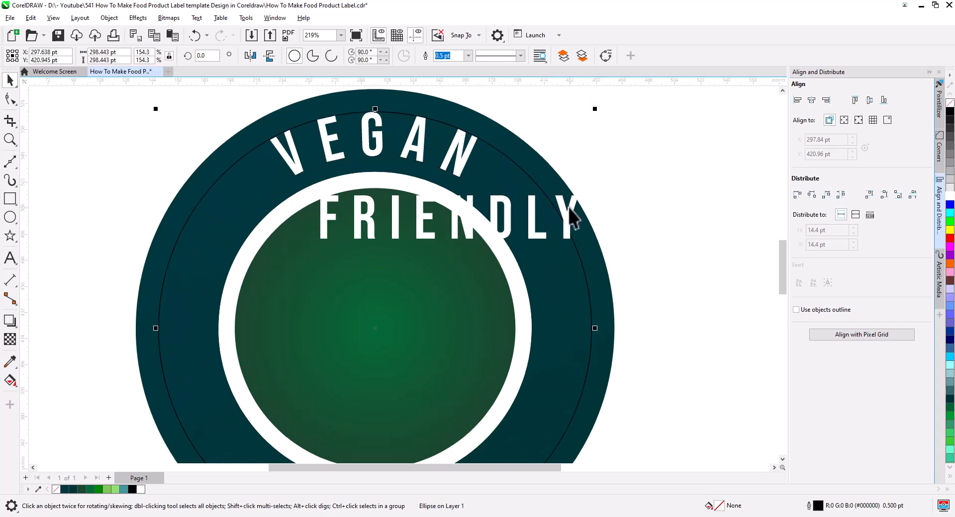
Fit FRIENDLY to the enlarged outlined circle and shift it inside the dark ring, 36 pt from the path at an offset of about 563 pt
click(568, 207)
shift+click(539, 262)
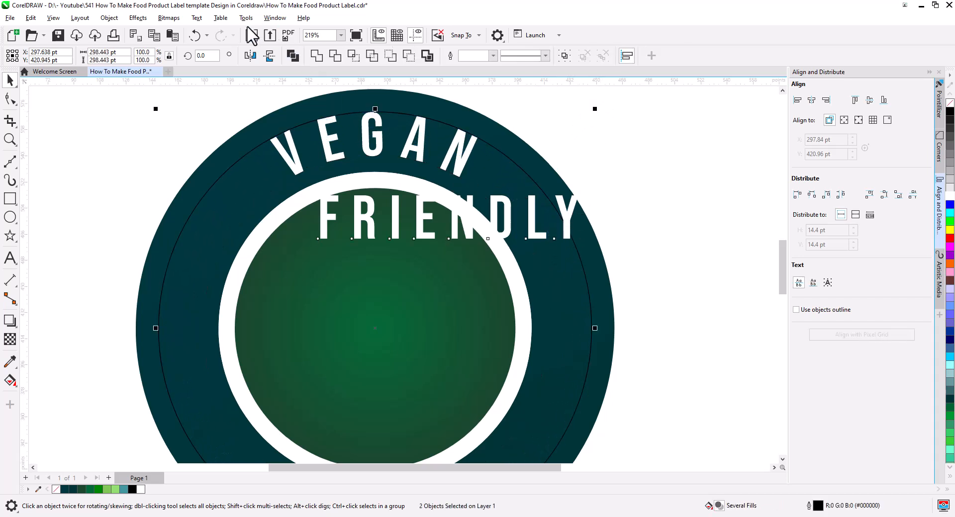
click(197, 17)
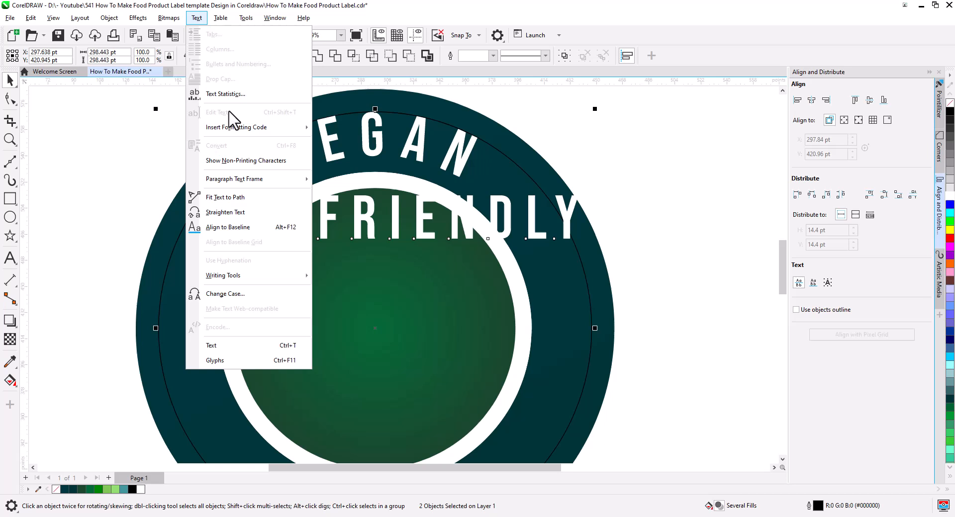
click(234, 198)
drag(242, 165, 235, 420)
drag(314, 429, 277, 249)
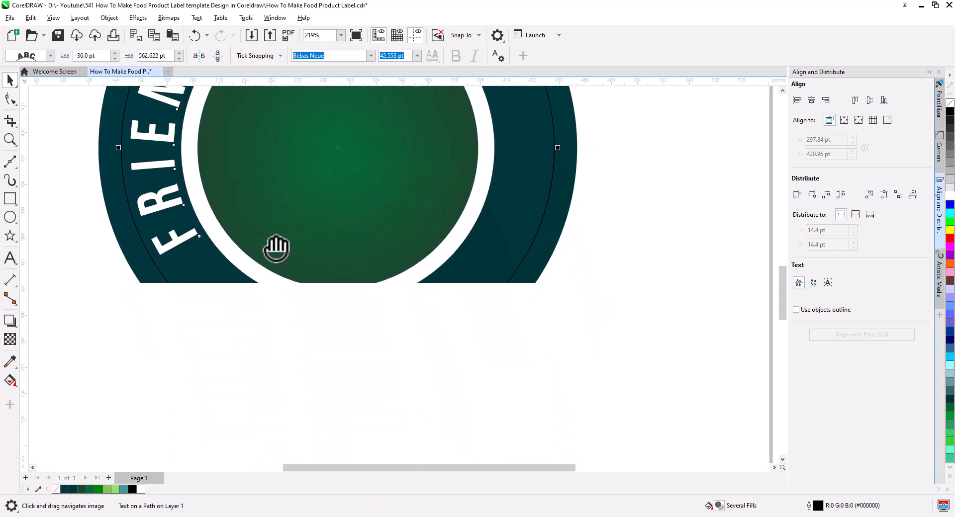
Mirror FRIENDLY horizontally and vertically on its path and slide it to the bottom of the dark ring
click(203, 55)
click(217, 55)
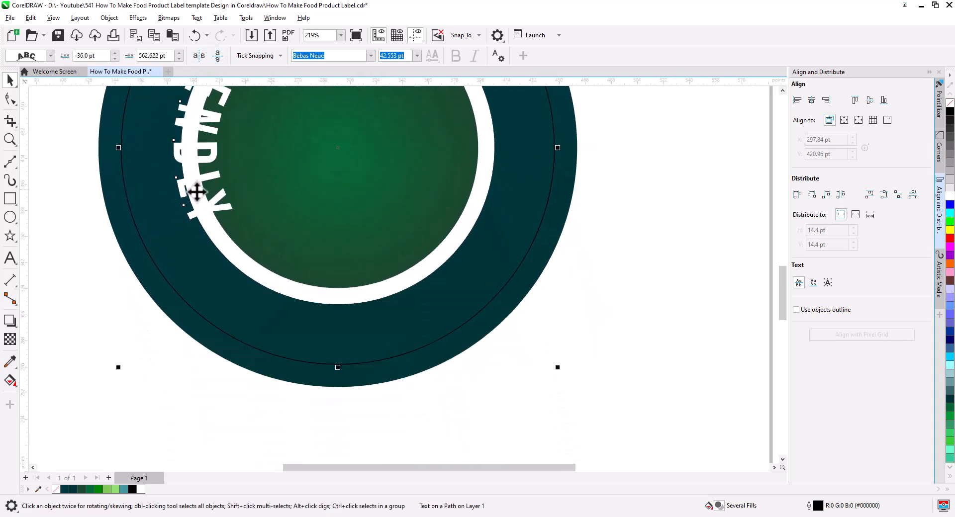
drag(194, 222, 204, 316)
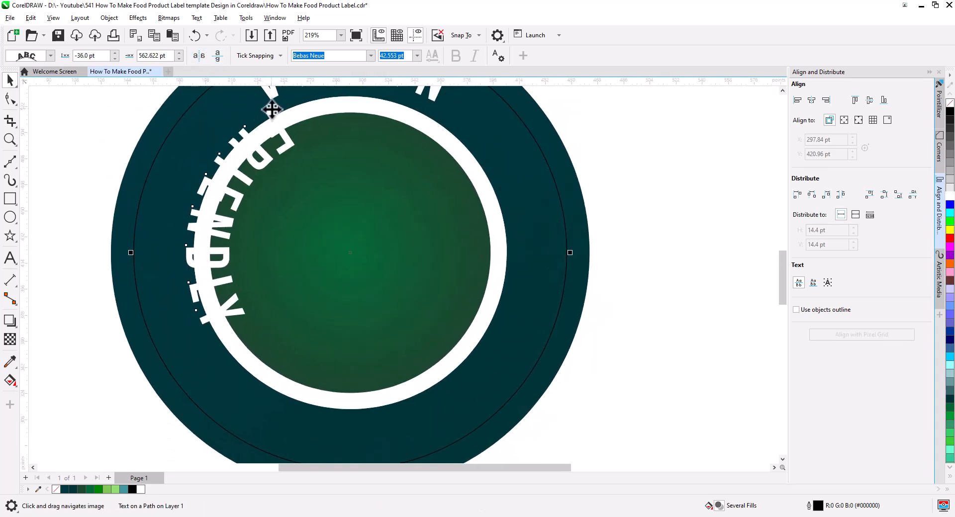
drag(251, 117, 222, 433)
scroll(222, 433, down, 3)
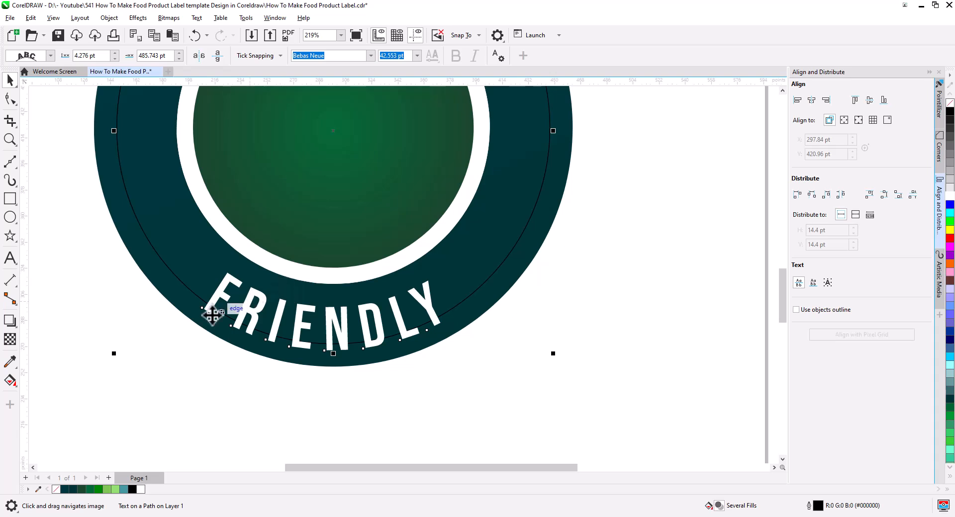
Seat FRIENDLY directly on the circle path with 0 pt distance and an offset of about 470 pt
click(202, 308)
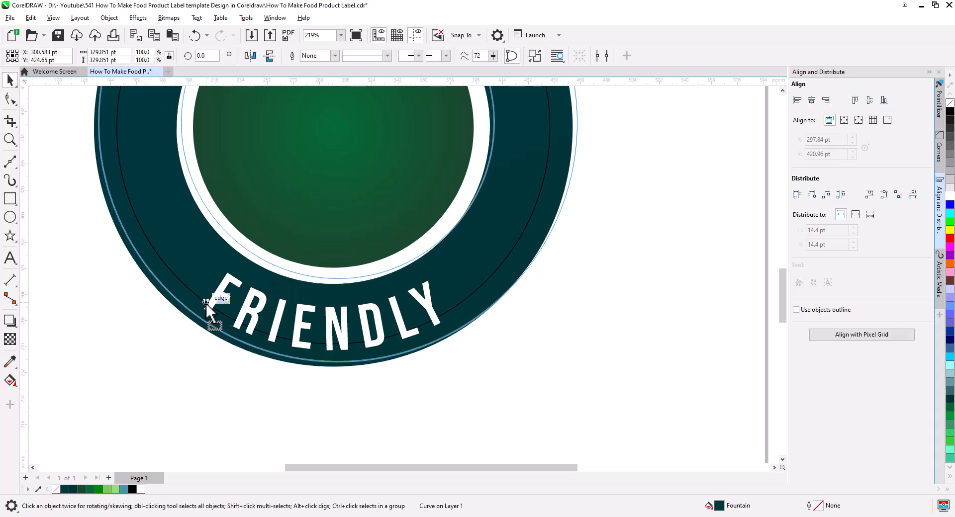
click(202, 309)
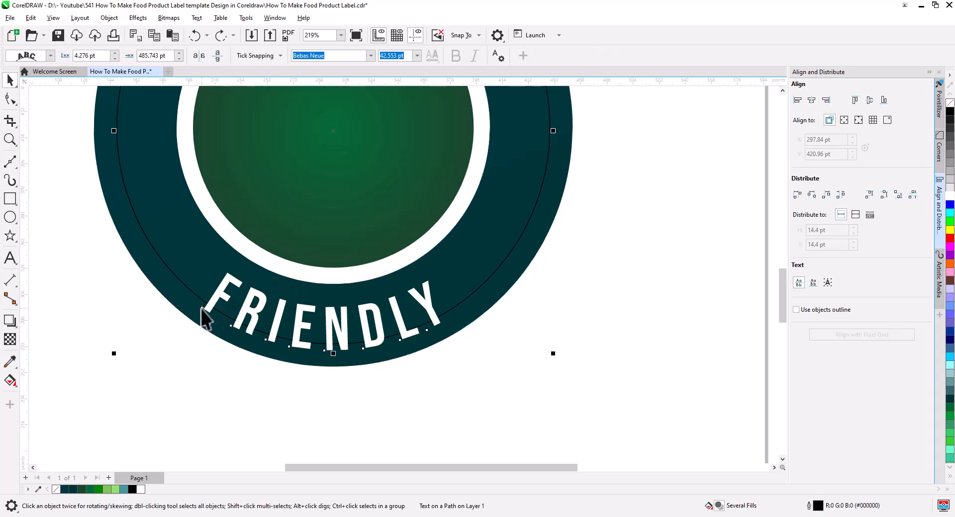
drag(201, 308, 203, 311)
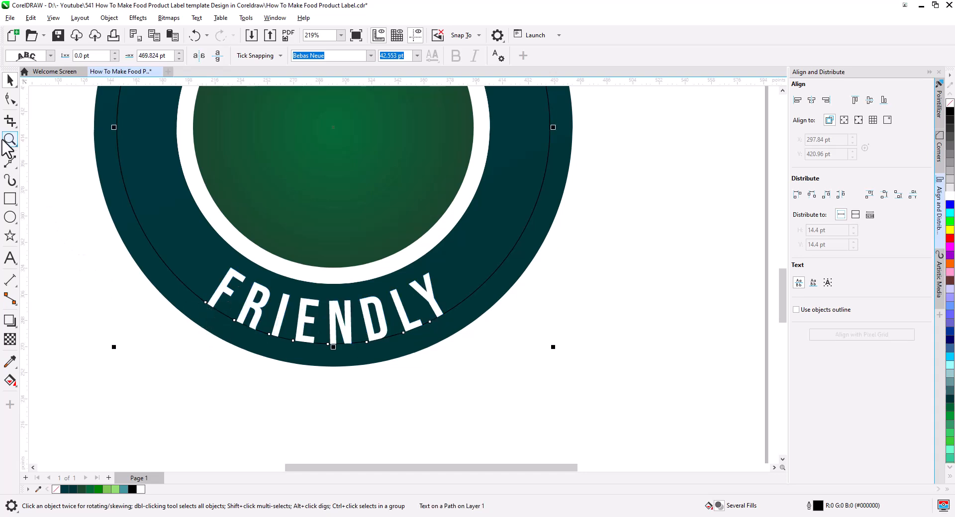
Widen FRIENDLY's letter spacing and reposition it about 4 pt from the path at an offset of about 482 pt
click(10, 99)
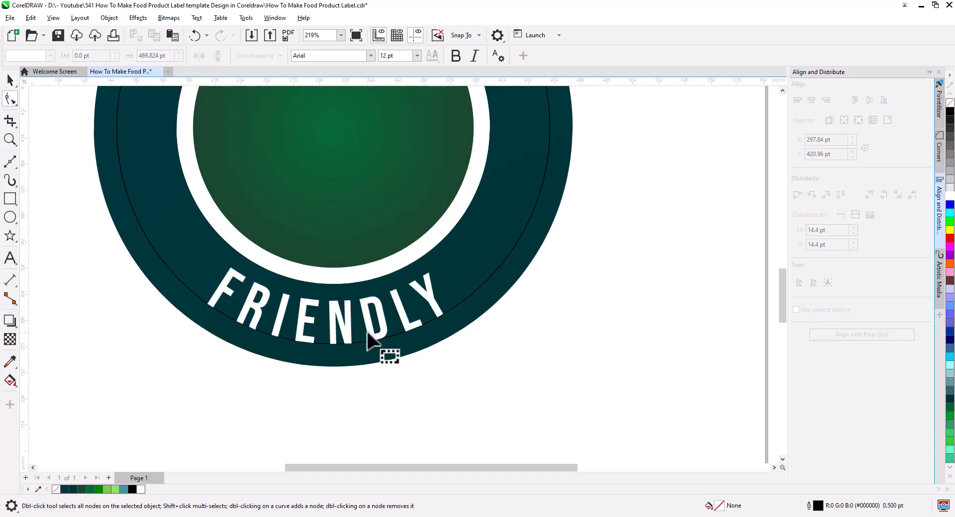
click(440, 316)
mouse_move(451, 349)
mouse_down()
mouse_move(475, 351)
mouse_move(466, 351)
mouse_up()
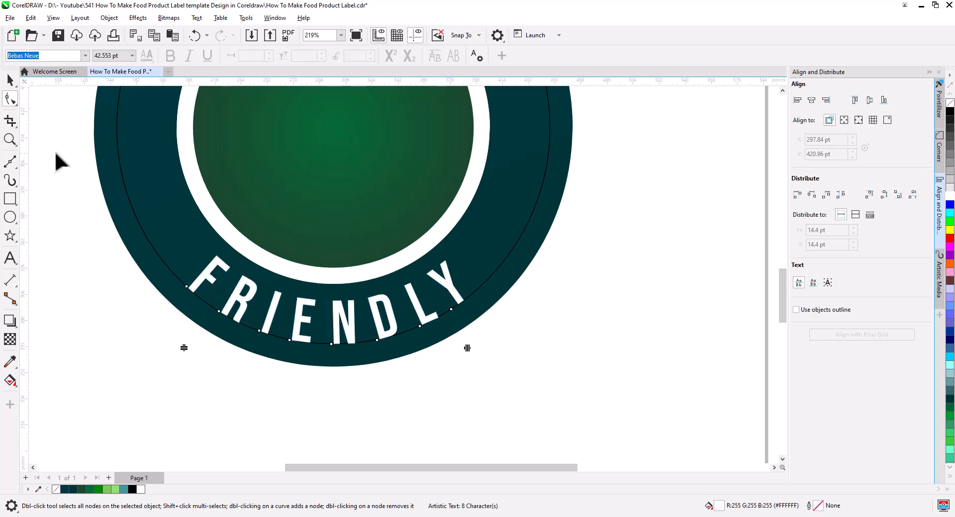
click(10, 79)
key(Escape)
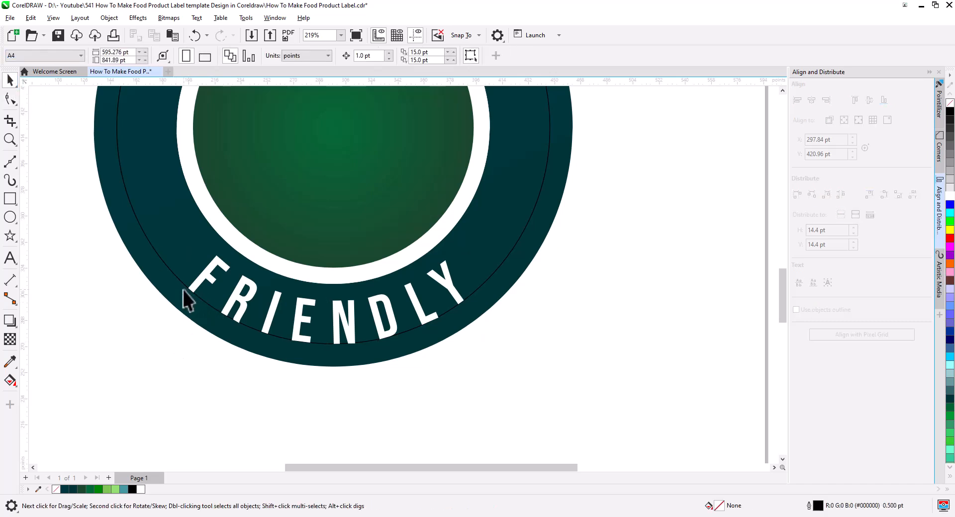
drag(188, 288, 187, 294)
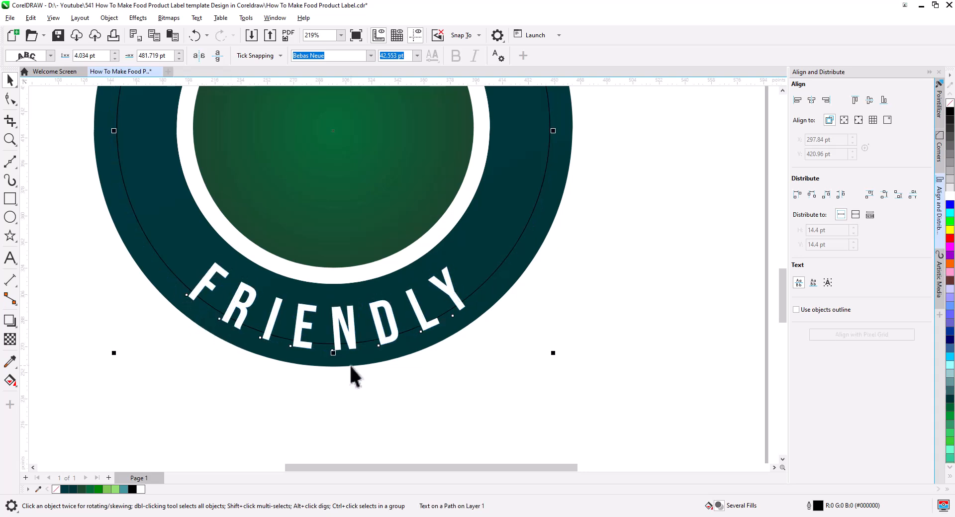
Break the FRIENDLY text apart from its circle path
scroll(350, 377, down, 3)
drag(391, 401, 420, 401)
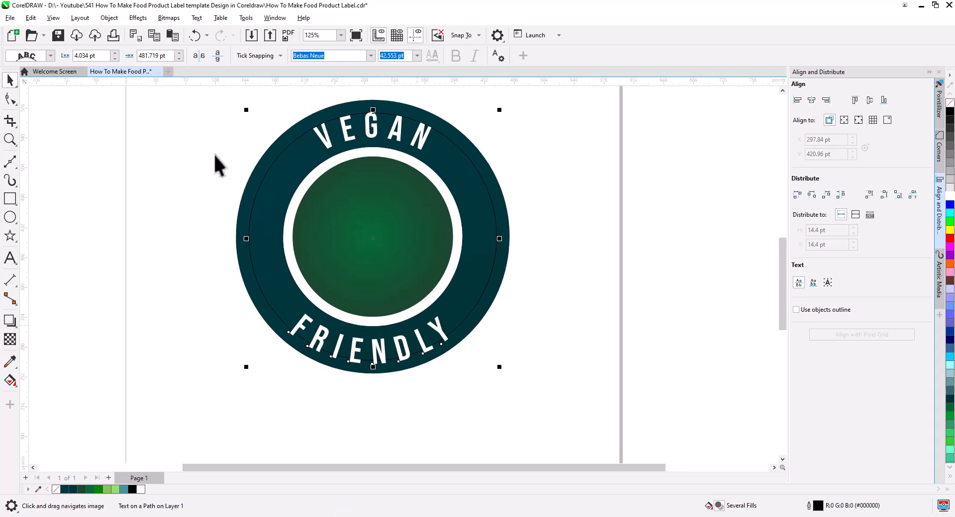
click(109, 17)
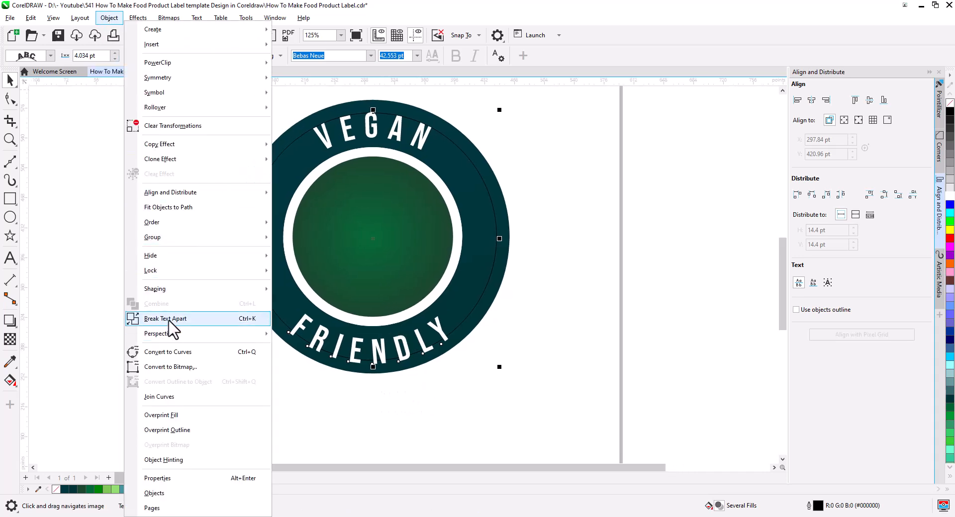
click(169, 319)
click(196, 303)
Delete the thin outlined guide circle and nudge FRIENDLY up by about 3 pt
click(247, 329)
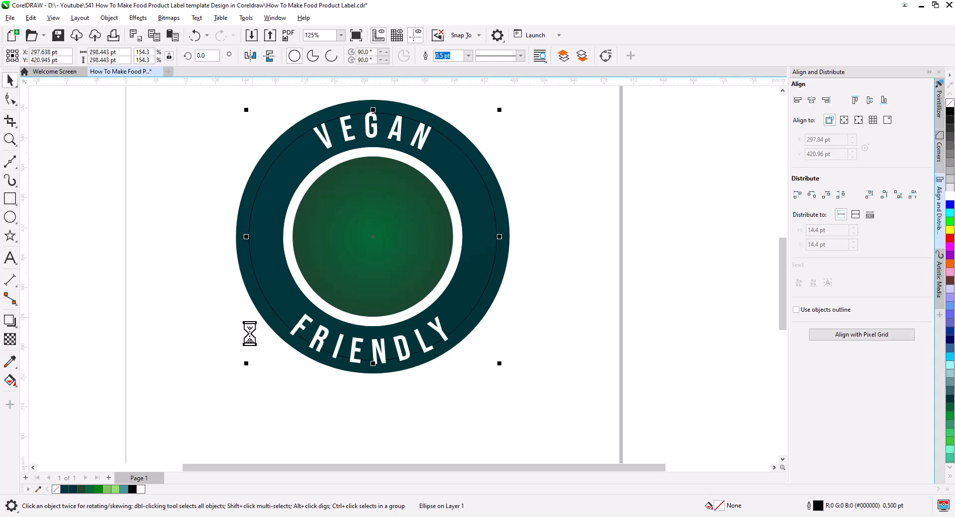
click(383, 357)
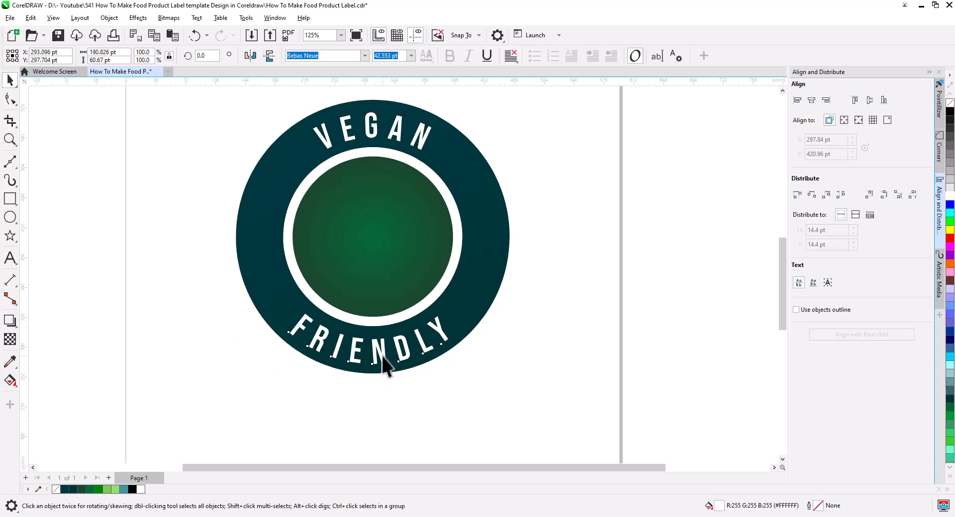
drag(383, 355, 384, 354)
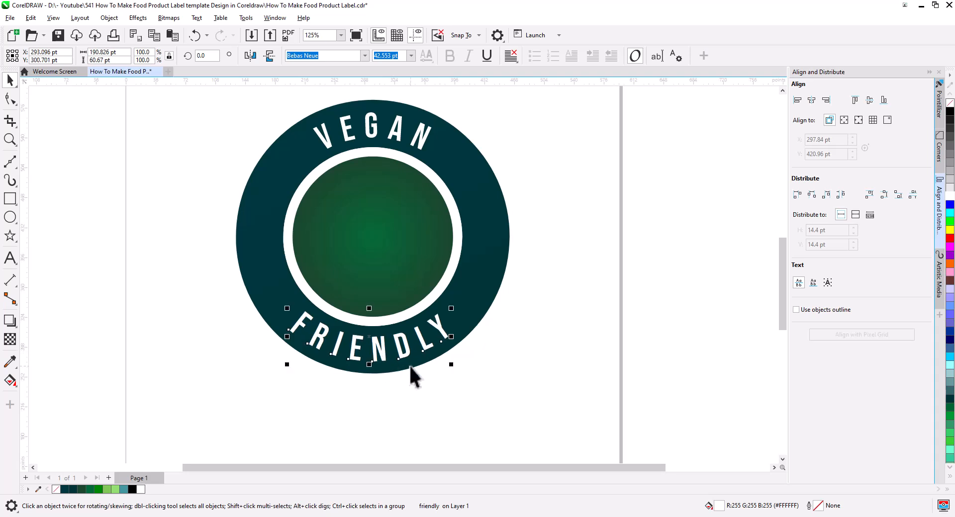
Try to centre FRIENDLY horizontally on the dark teal ring
shift+click(499, 356)
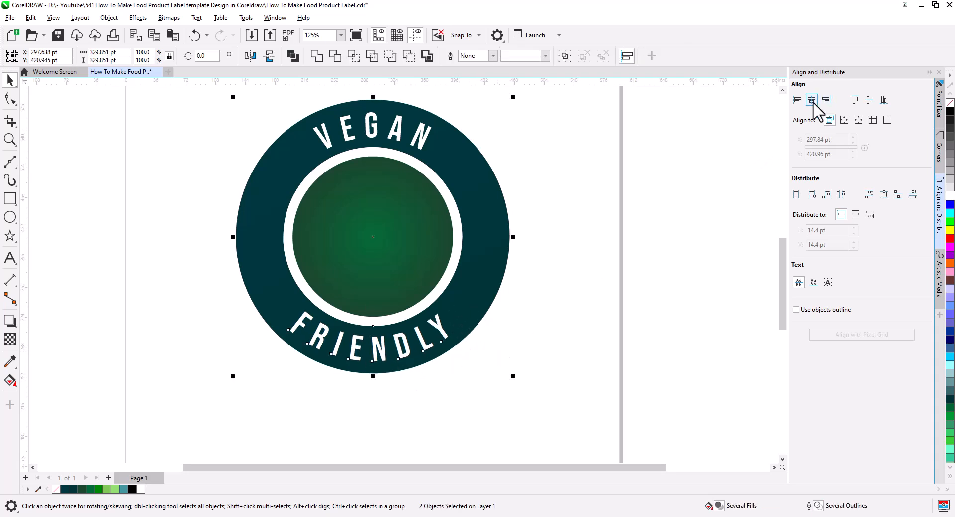
click(813, 103)
click(609, 260)
key(ctrl+z)
click(461, 369)
Fine-tune the position of FRIENDLY on the lower part of the dark ring and deselect it
click(406, 354)
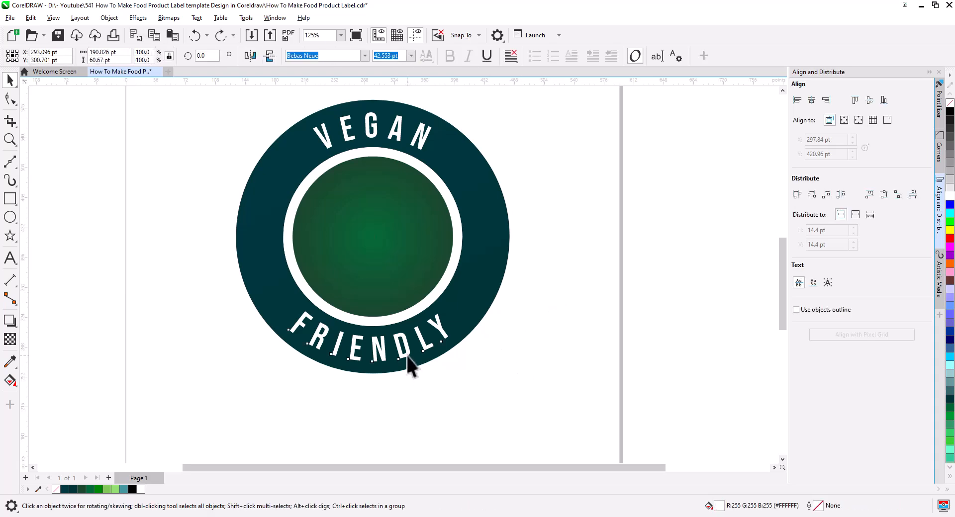
drag(406, 354, 408, 357)
click(497, 360)
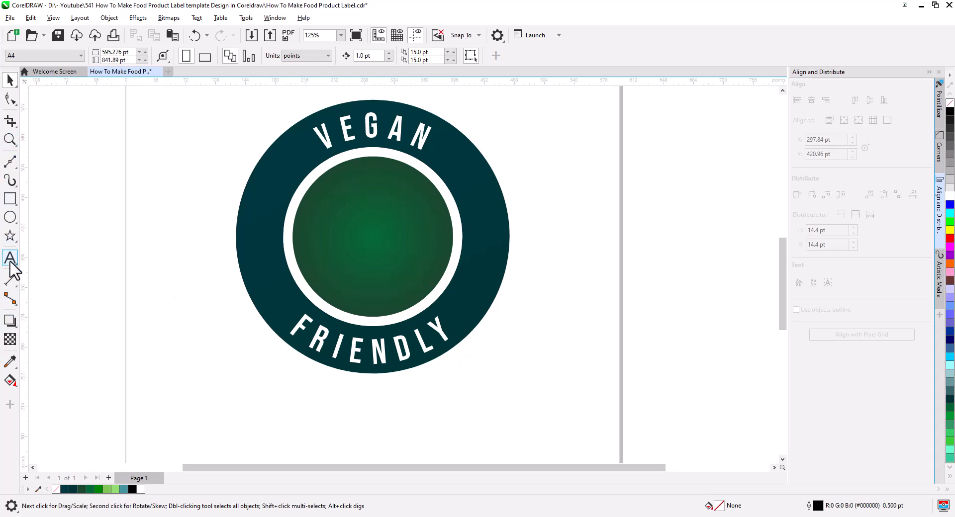
Draw a small white dot about 9 pt in diameter on the dark ring just before the F of FRIENDLY
click(10, 219)
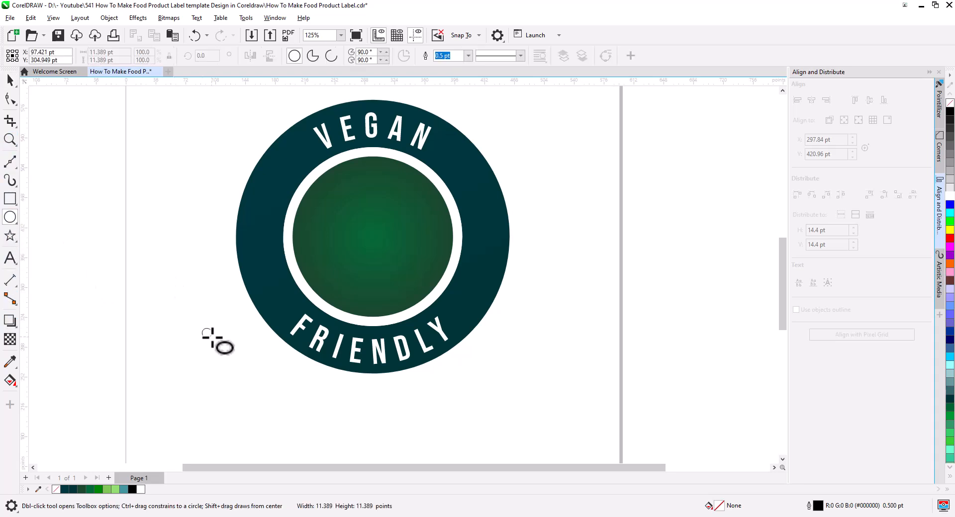
mouse_move(202, 328)
mouse_down()
mouse_move(210, 335)
mouse_move(288, 318)
mouse_up()
click(12, 81)
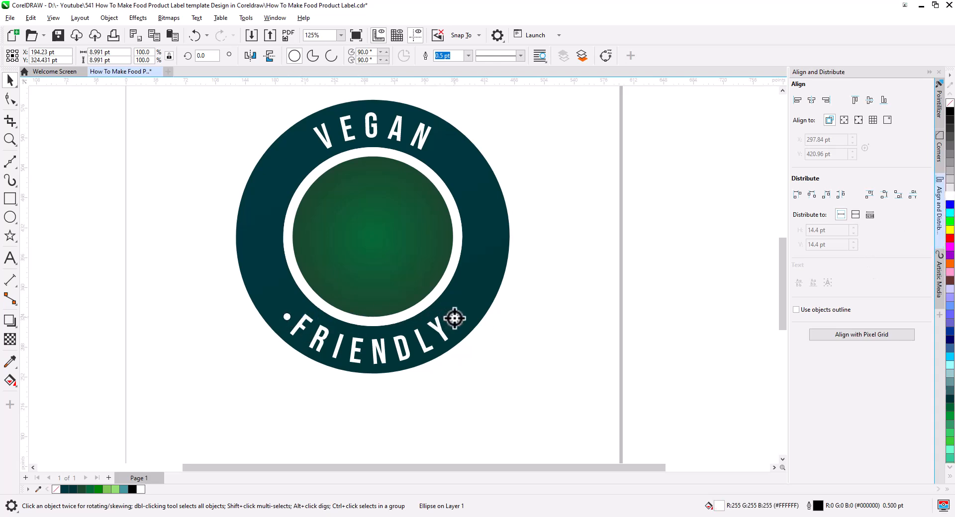
Copy the small white dot to just after the Y of FRIENDLY and combine both dots into one curve
click(480, 340)
shift+click(287, 317)
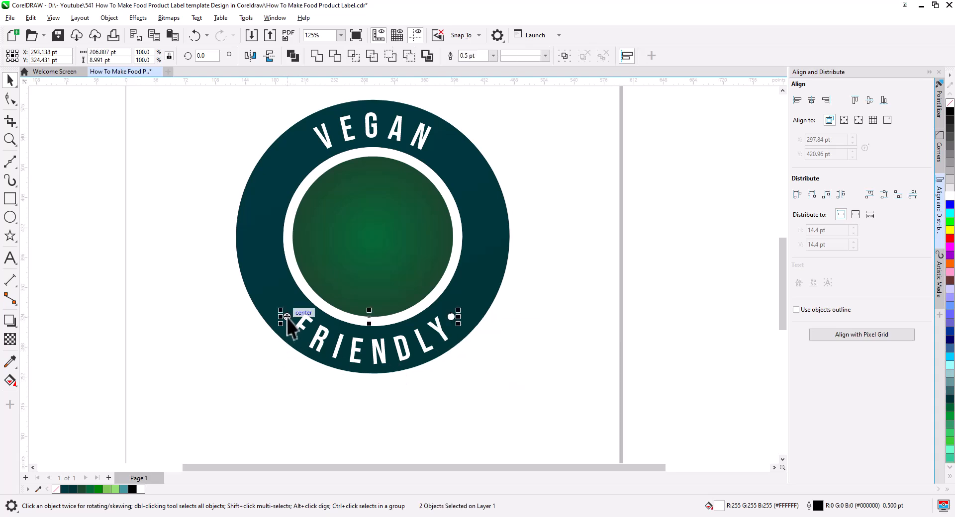
click(291, 51)
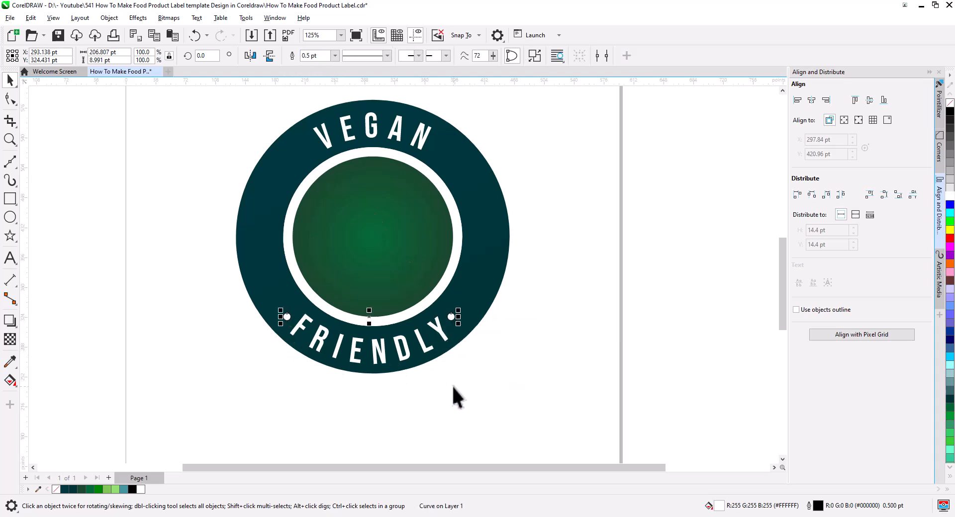
Draw a horizontal two-point guide line about 375 pt long across the badge, just above the dots beside FRIENDLY
scroll(452, 385, up, 3)
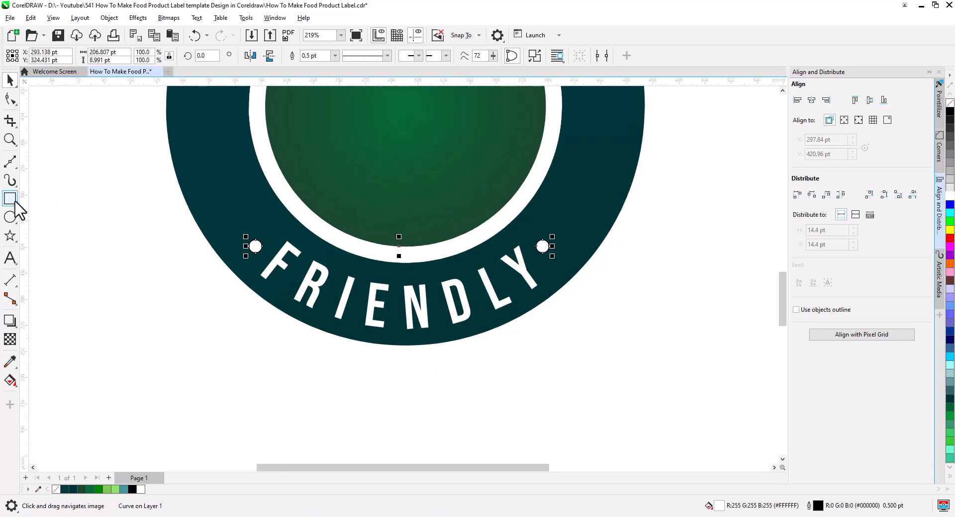
click(15, 162)
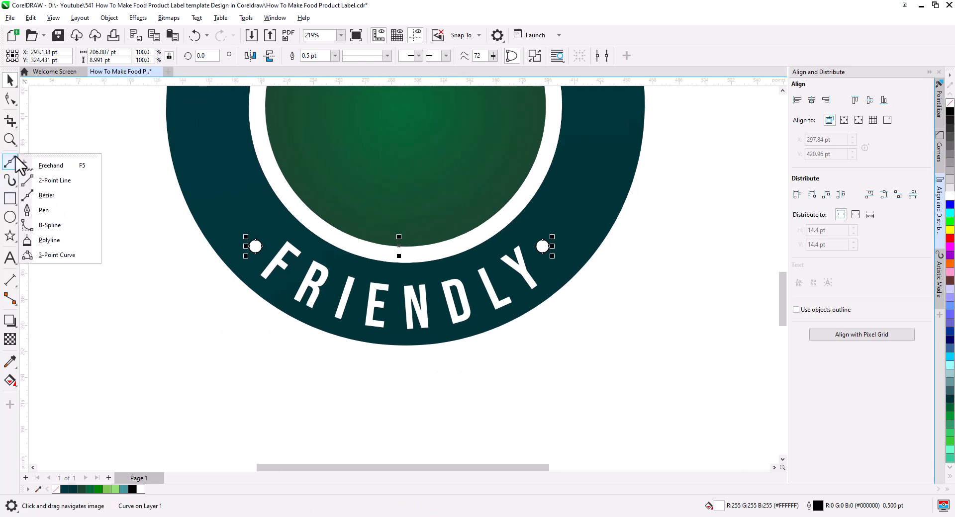
click(53, 180)
drag(156, 230, 701, 248)
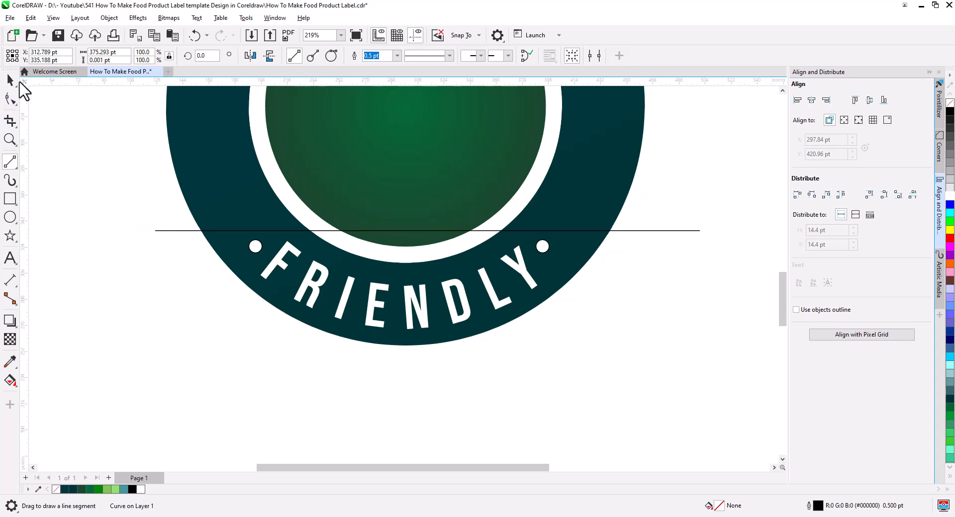
Try to align the top of FRIENDLY with the guide line, and undo it
click(10, 80)
shift+click(280, 254)
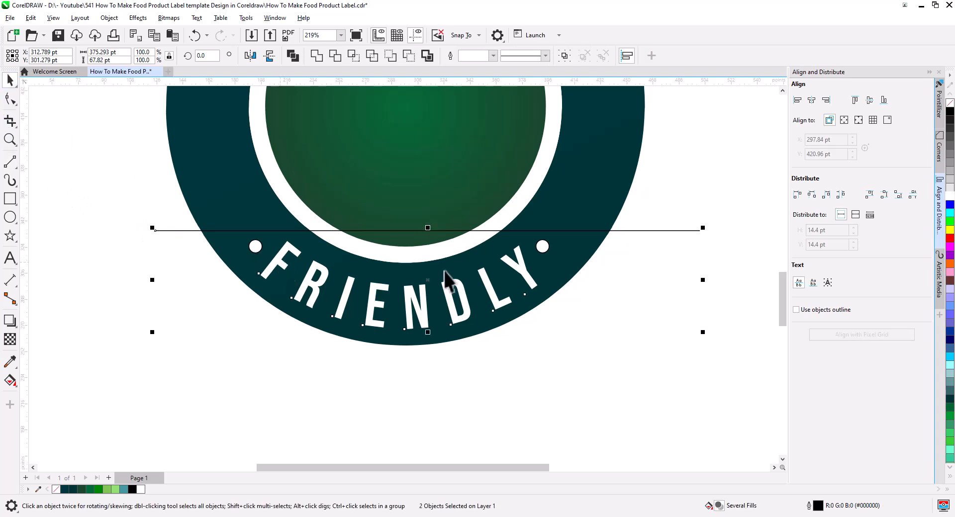
click(856, 100)
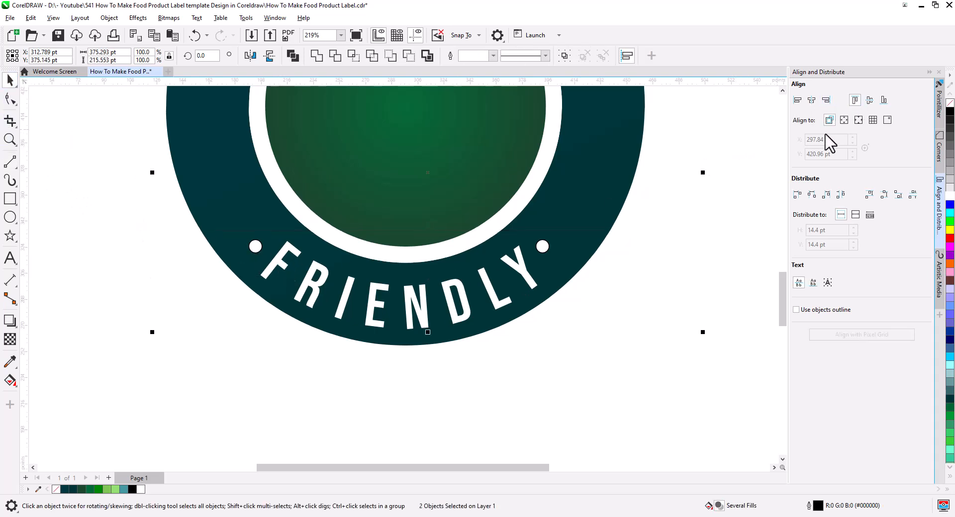
key(ctrl+z)
key(Escape)
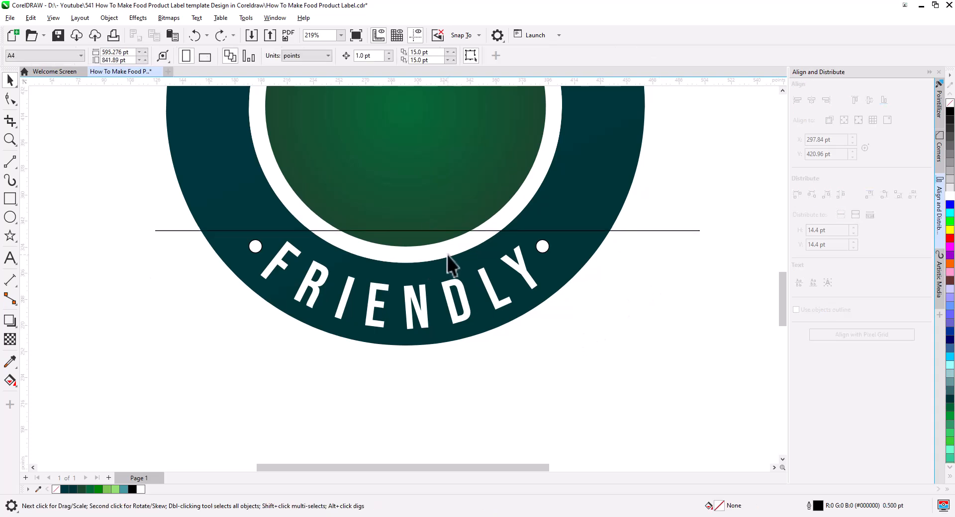
Lower the guide line to the tops of the dots and level FRIENDLY against it, rotating it about 0.72° and raising it about 1 pt
click(403, 231)
drag(402, 230, 401, 241)
click(524, 271)
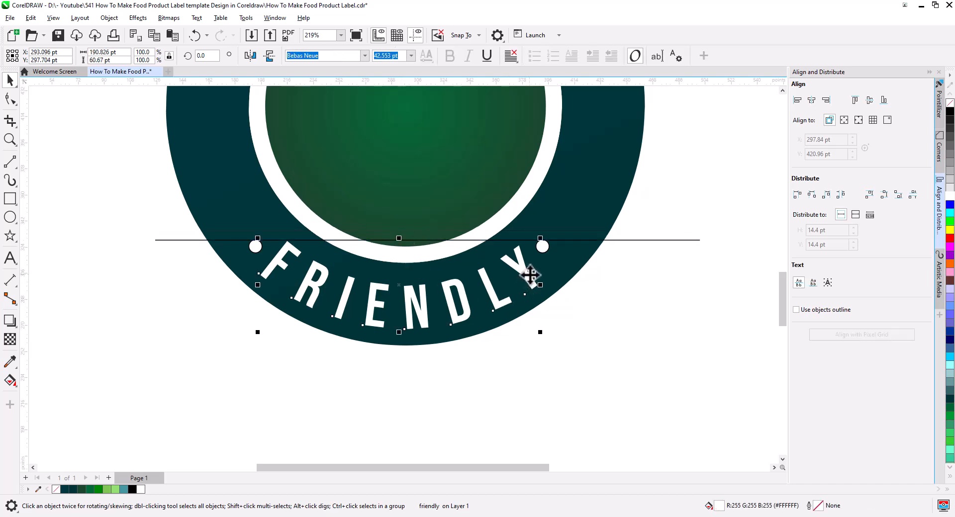
click(528, 276)
drag(544, 335, 544, 337)
scroll(485, 268, up, 3)
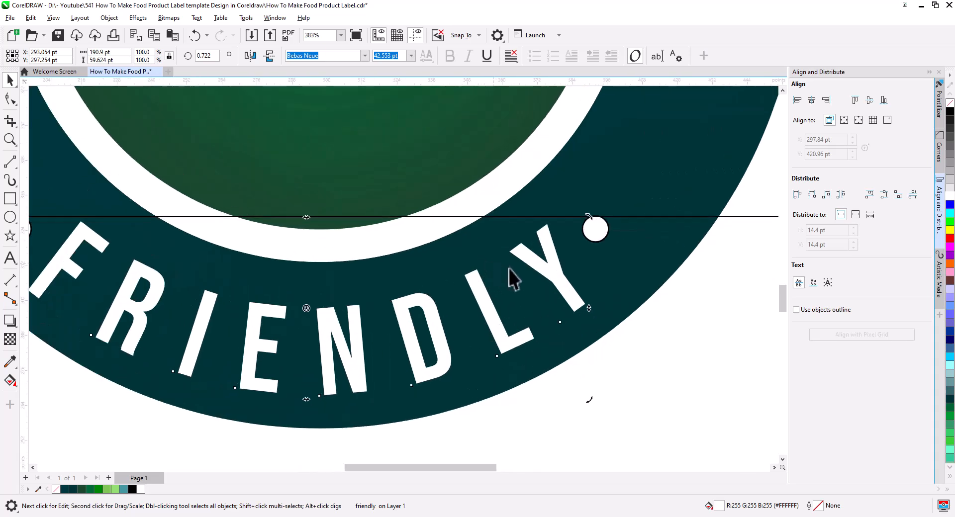
drag(512, 277, 585, 282)
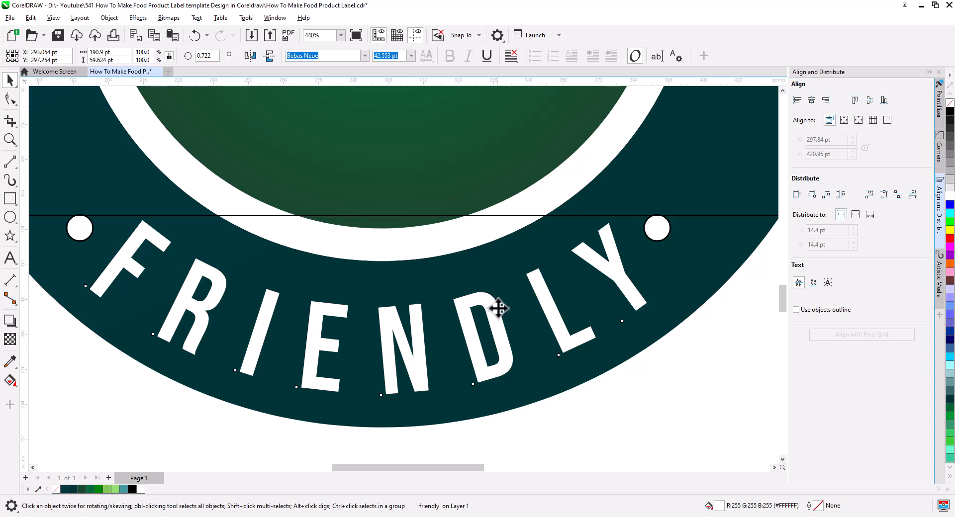
drag(498, 309, 499, 307)
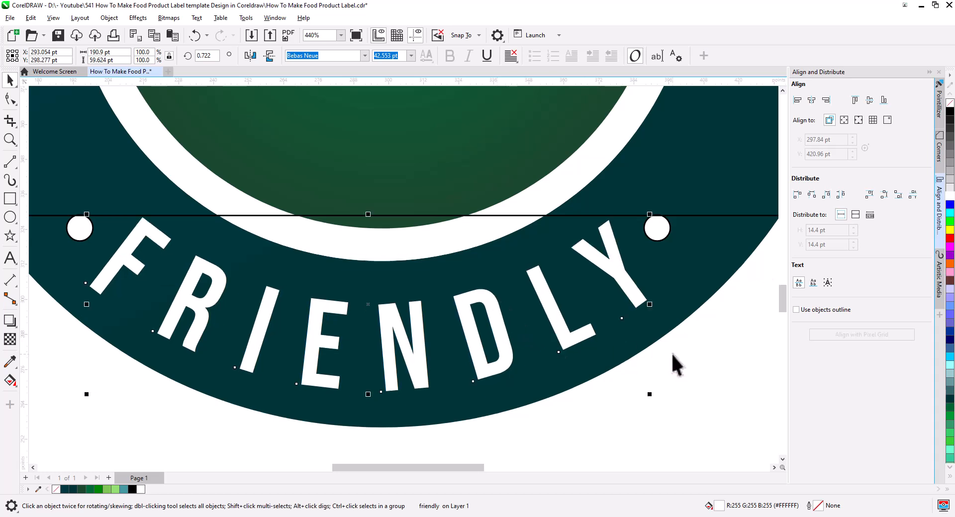
Try to centre the live text FRIENDLY horizontally on the dark teal ring, and undo it
click(672, 354)
click(555, 328)
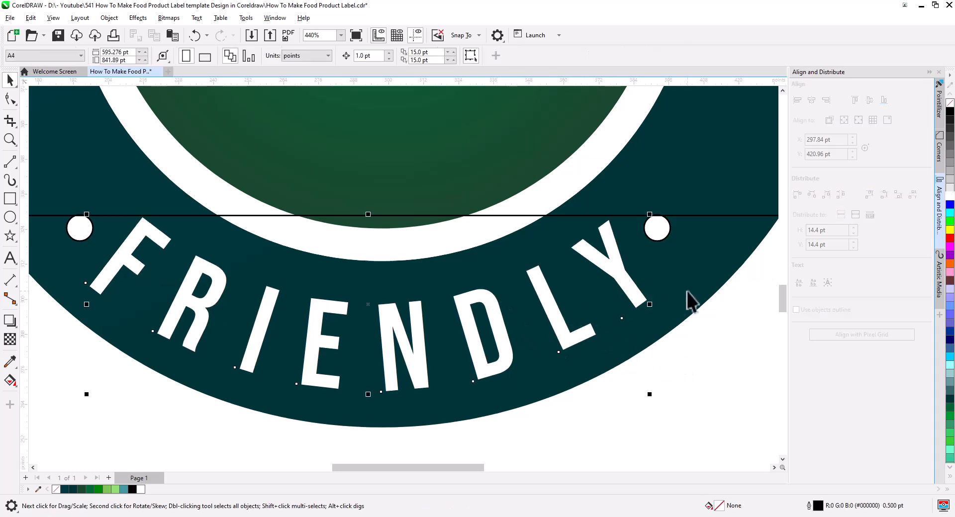
shift+click(689, 298)
click(811, 100)
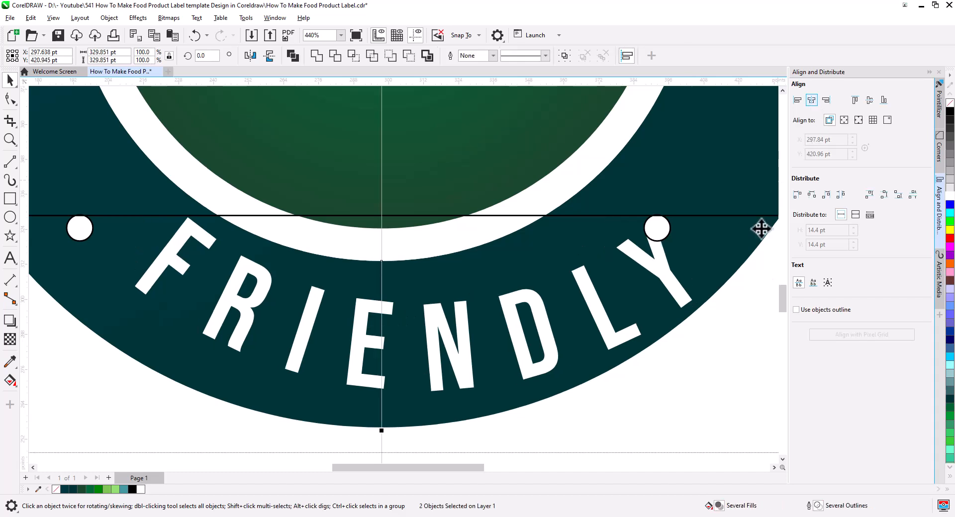
key(ctrl+z)
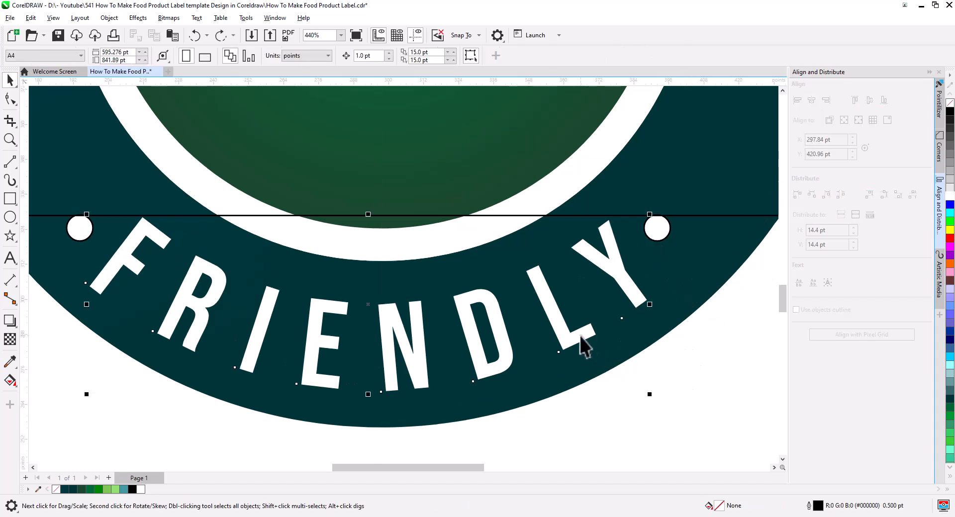
Convert FRIENDLY to curves and centre it horizontally on the dark teal ring
right_click(581, 337)
click(648, 57)
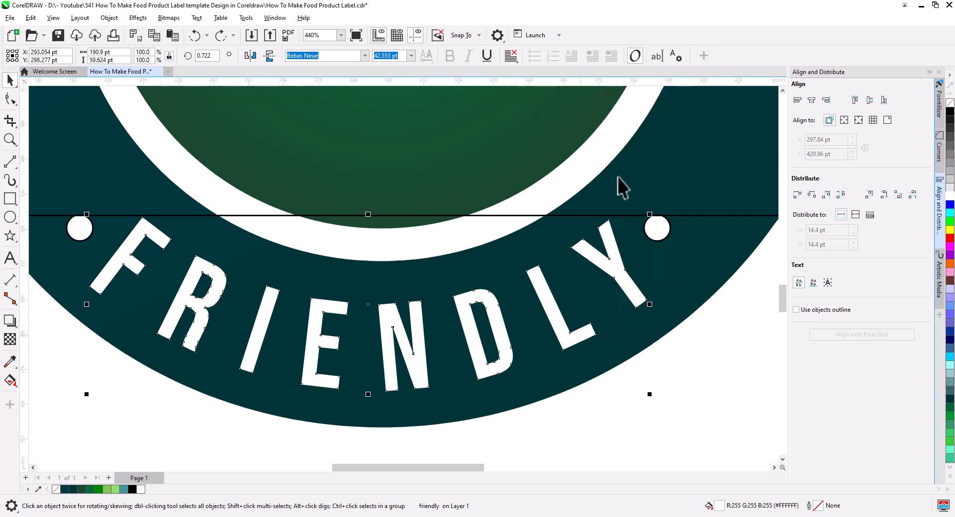
shift+click(762, 204)
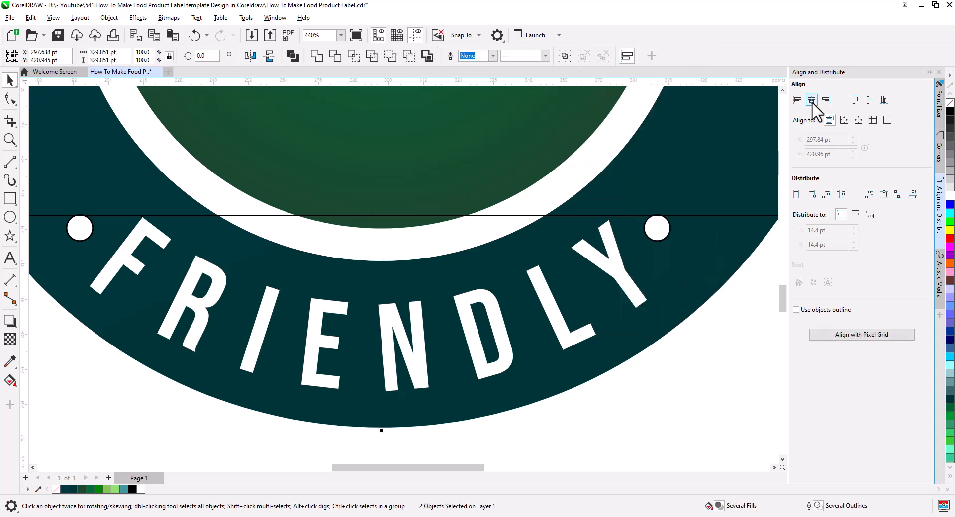
click(812, 100)
key(Escape)
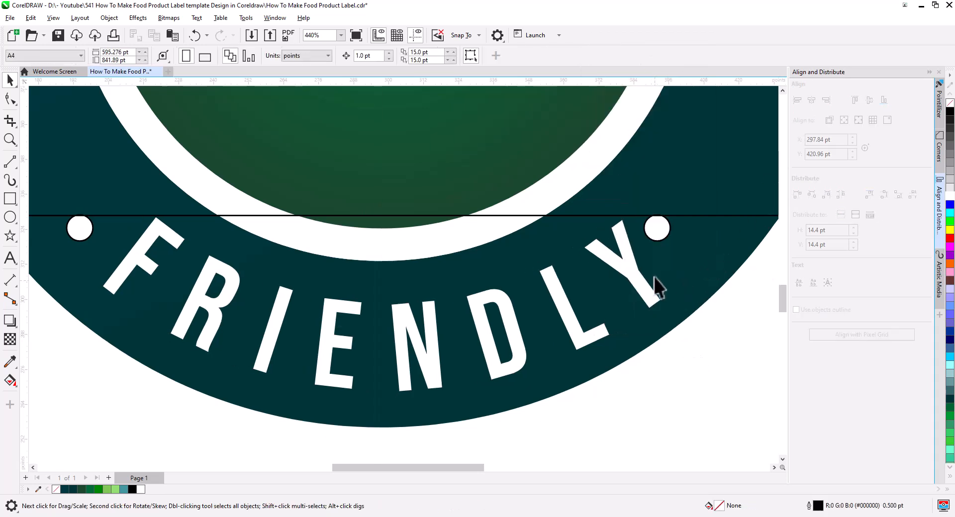
Delete the horizontal guide line above FRIENDLY
click(673, 219)
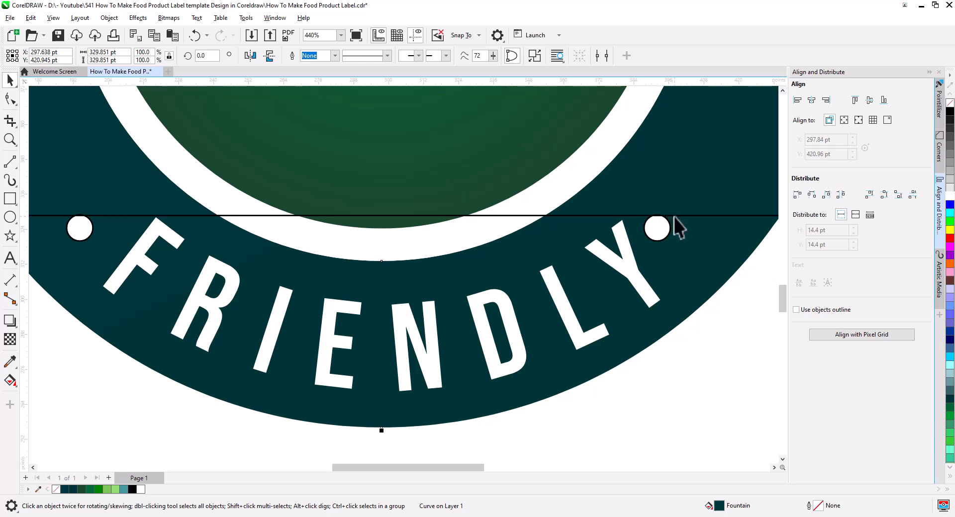
click(675, 216)
key(Delete)
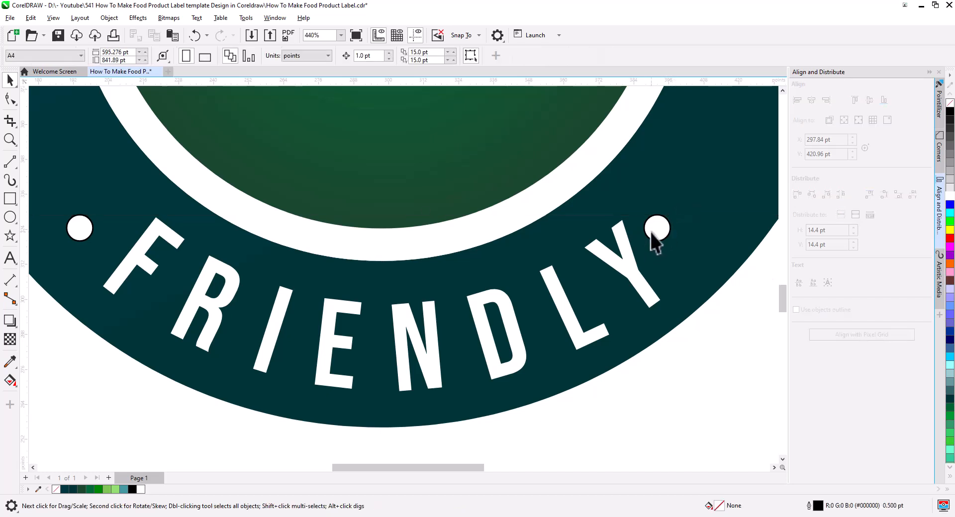
Lower the pair of dots beside FRIENDLY by about 4 pt and centre it horizontally on the dark ring
click(656, 230)
drag(658, 228, 658, 243)
shift+click(695, 280)
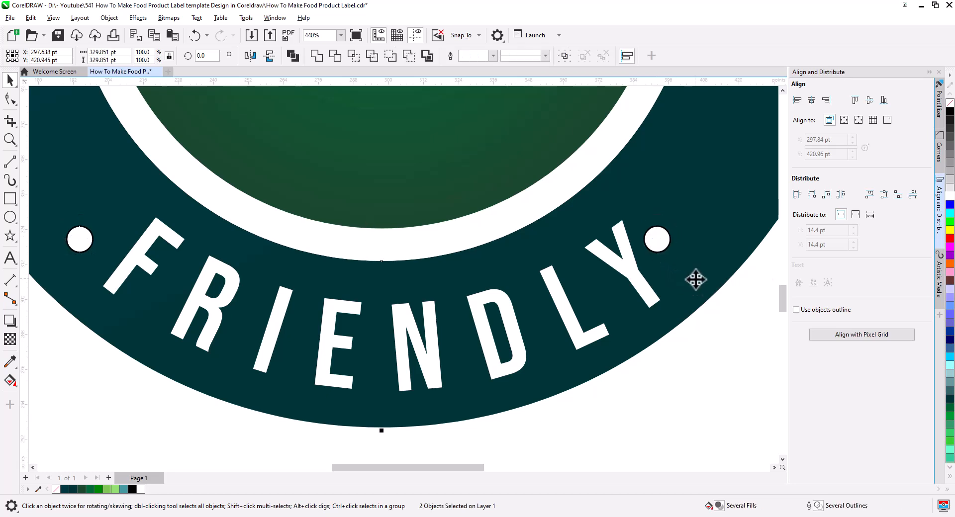
click(813, 101)
click(710, 370)
Remove the black outline from the two white dots beside FRIENDLY
click(673, 240)
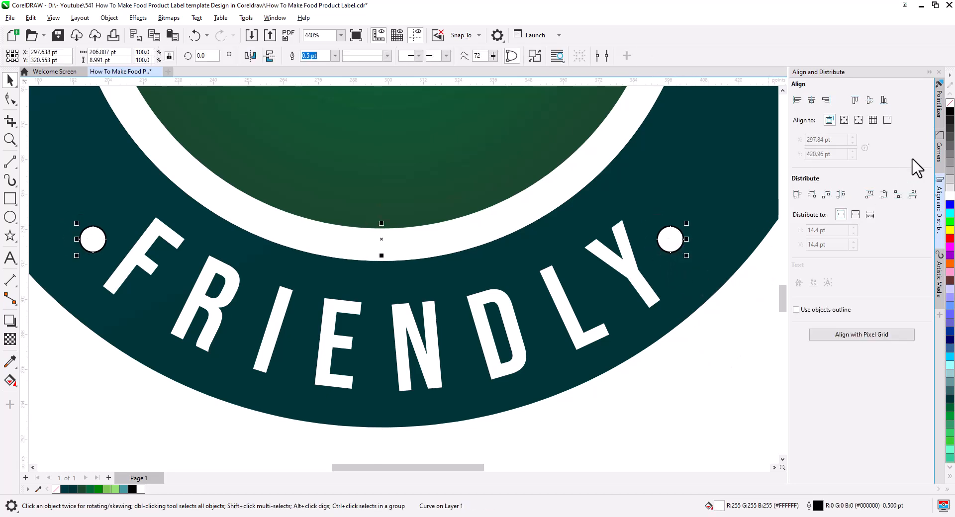
right_click(950, 103)
scroll(526, 361, down, 3)
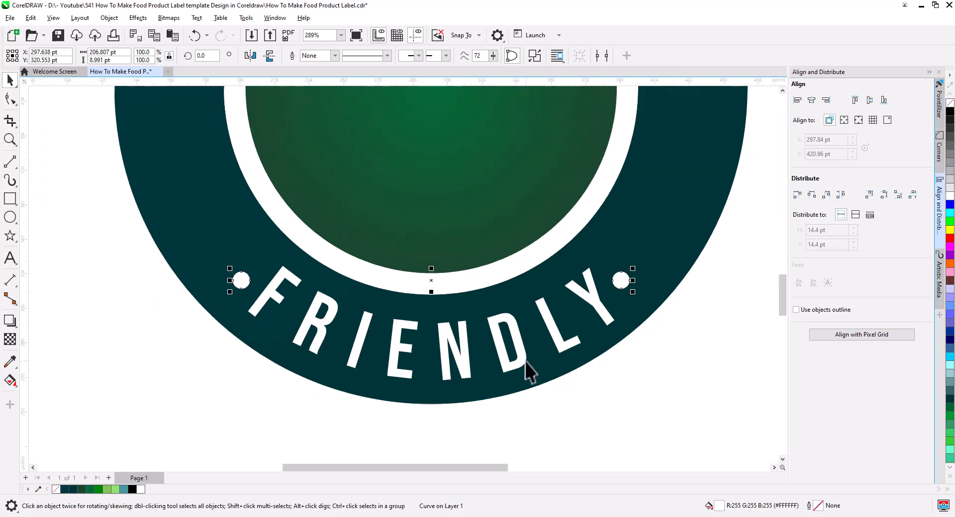
Duplicate the pair of white dots up to either side of VEGAN on the dark ring
scroll(526, 362, down, 7)
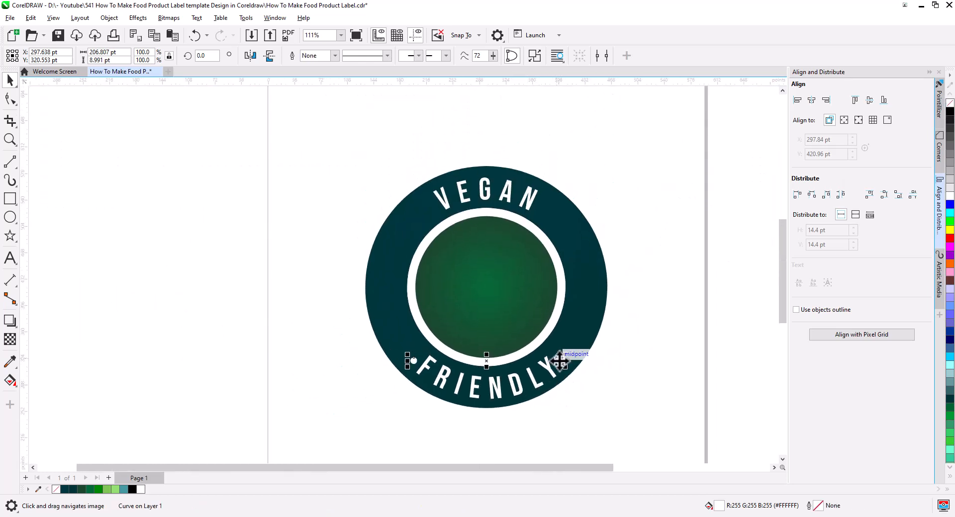
drag(559, 361, 575, 212)
click(590, 230)
Shift the nodes of the dot after VEGAN inward to just beside the N, making the pair about 167 pt wide
scroll(503, 216, up, 1)
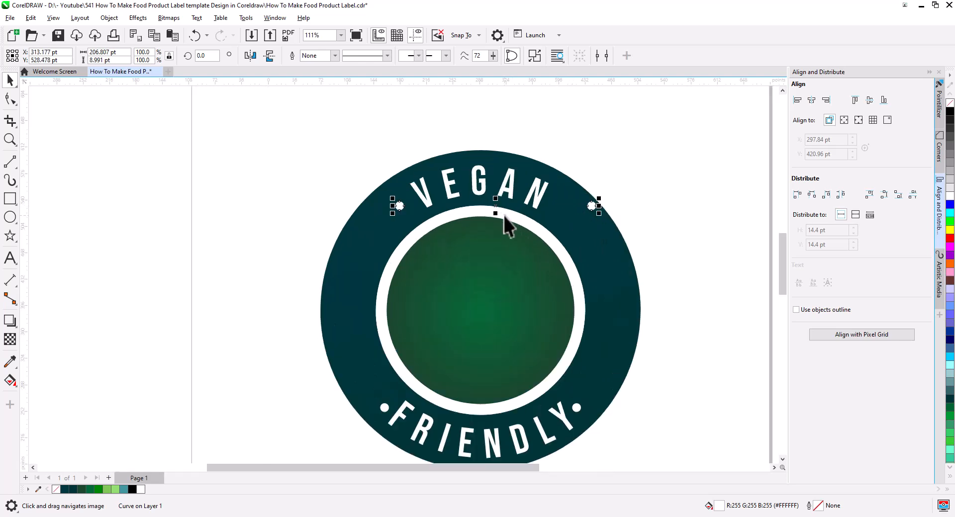
scroll(503, 216, up, 2)
drag(665, 192, 590, 252)
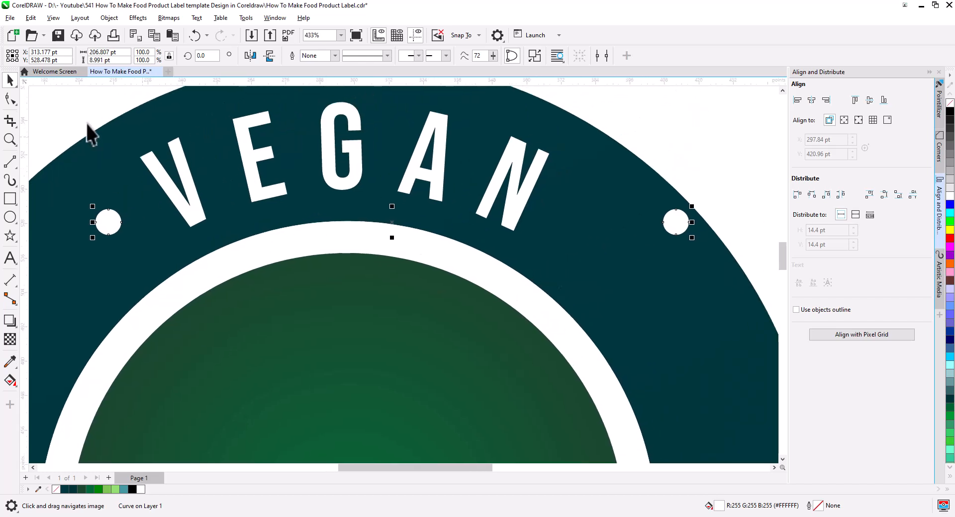
click(10, 99)
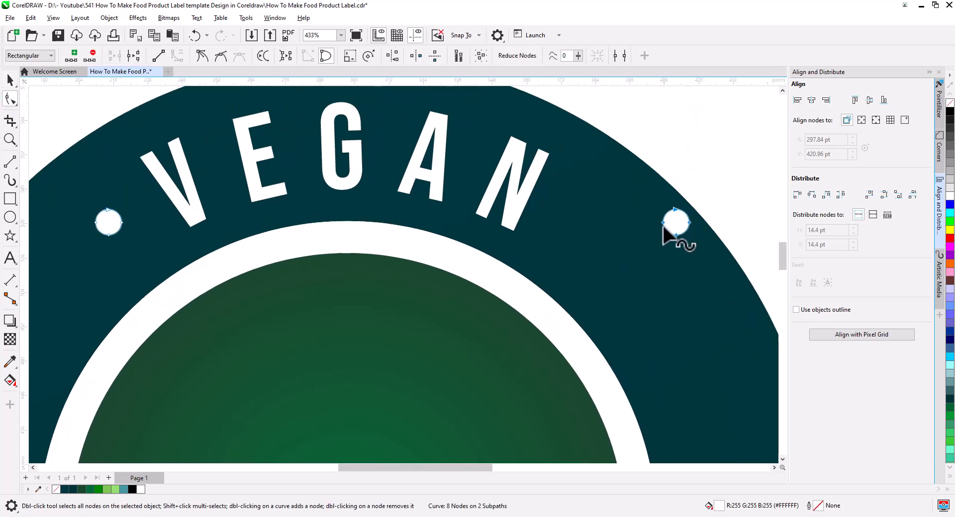
drag(664, 222, 551, 222)
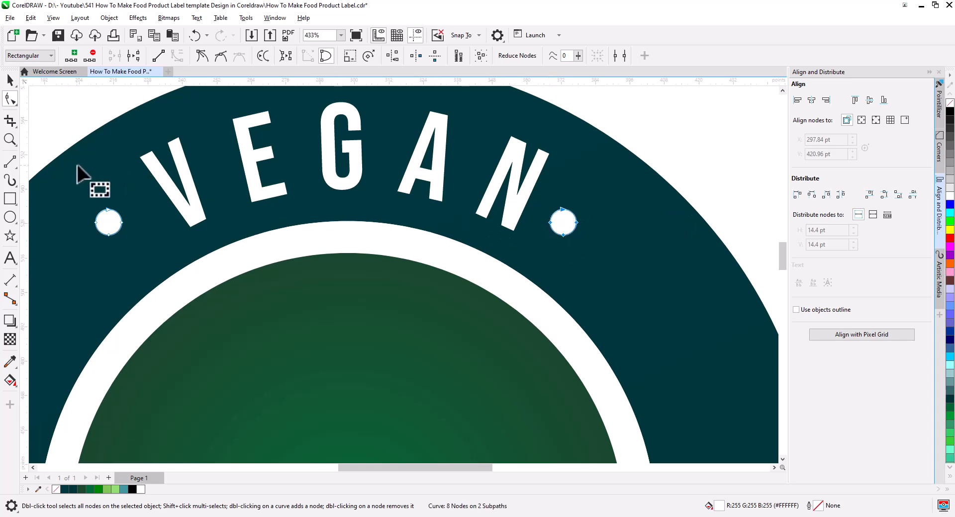
Centre the VEGAN dots horizontally on the dark ring and raise them by about 1.4 pt
click(10, 79)
shift+click(618, 206)
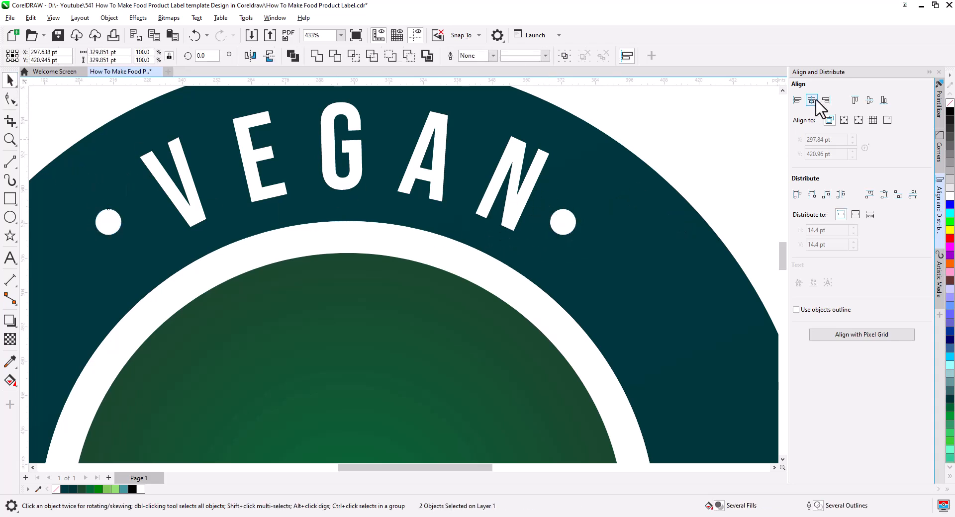
click(811, 100)
click(570, 226)
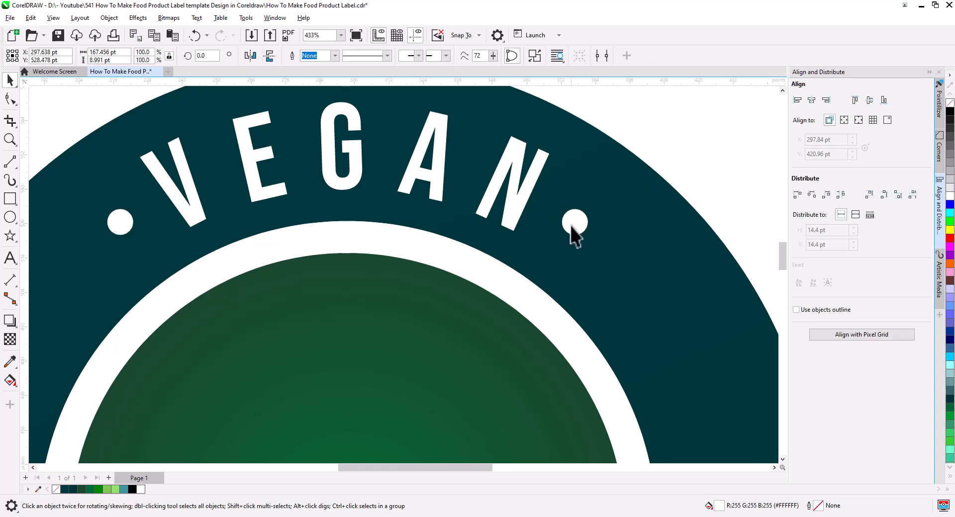
drag(572, 223, 573, 223)
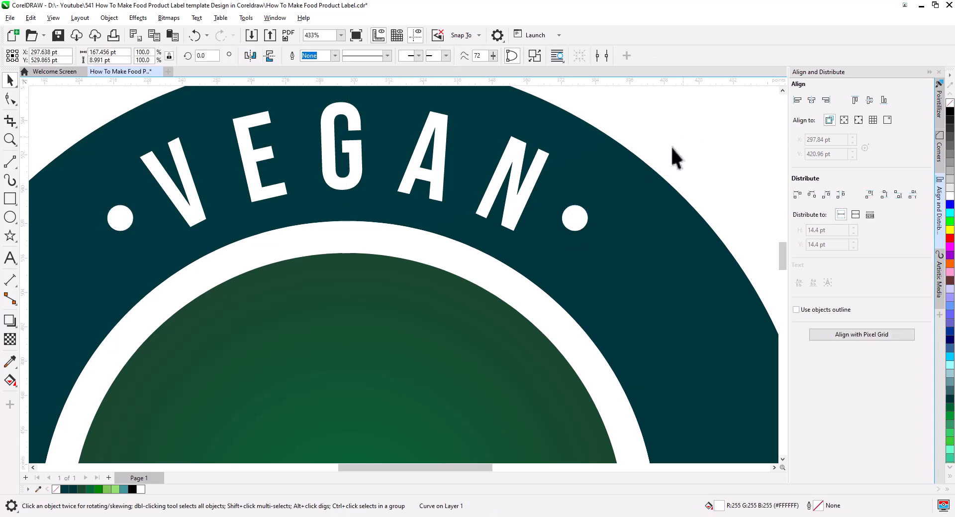
Convert VEGAN to curves, centre it horizontally on the dark teal ring and deselect it
scroll(476, 193, down, 5)
click(489, 206)
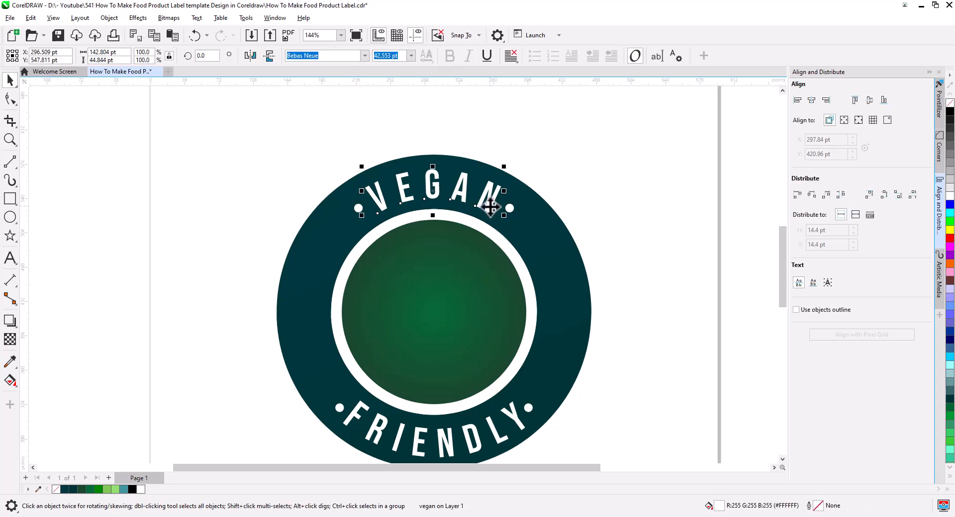
right_click(490, 206)
click(523, 239)
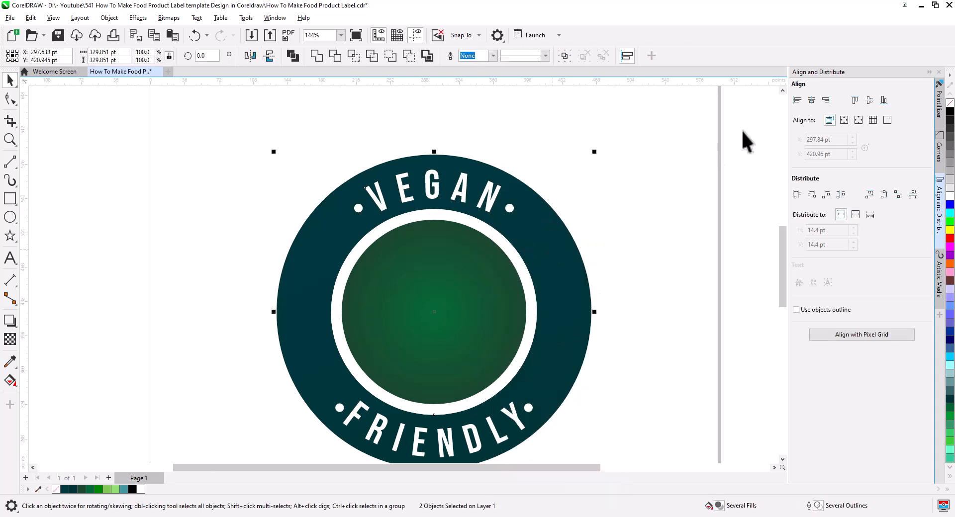
click(808, 104)
click(621, 202)
scroll(480, 205, down, 3)
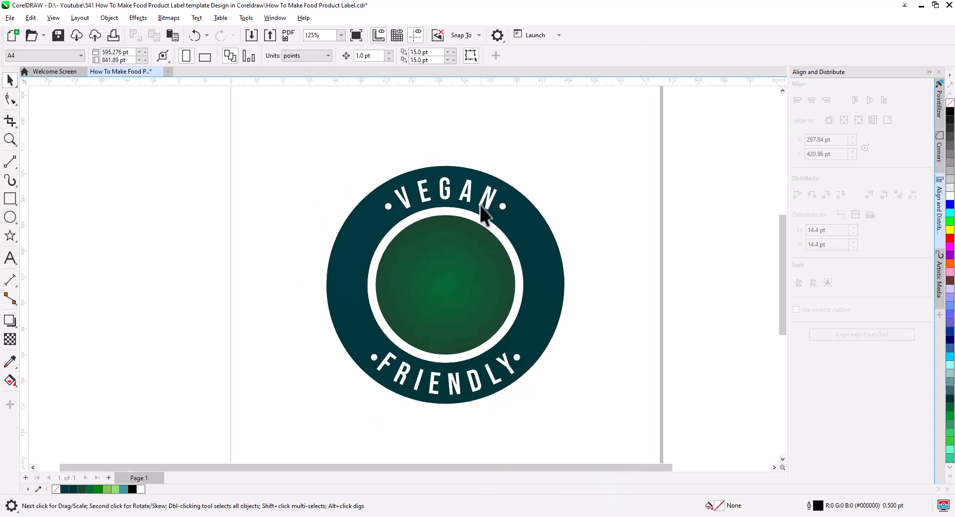
drag(501, 248, 484, 271)
scroll(484, 273, up, 3)
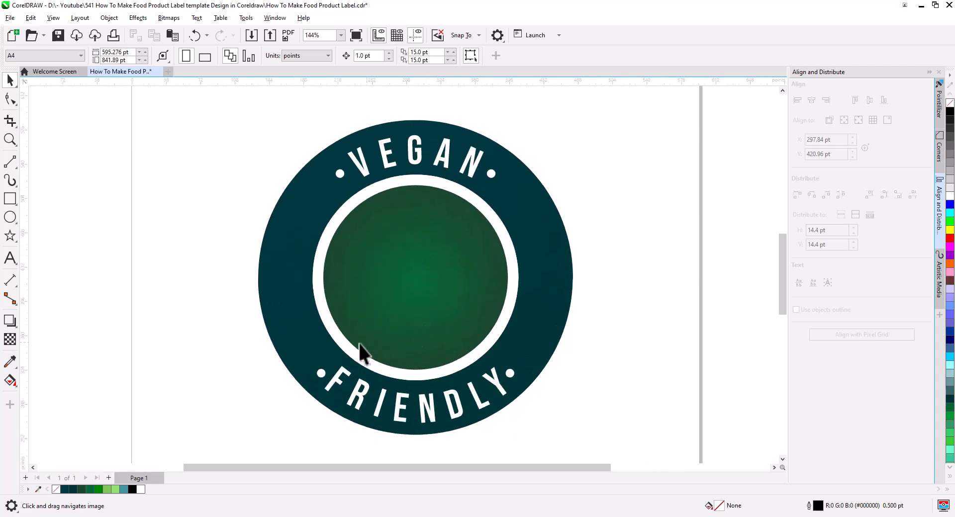
Draw a closed out-and-back line about 313 by 265 pt from the inner circle's lower-left edge to beyond the badge's upper right
click(11, 160)
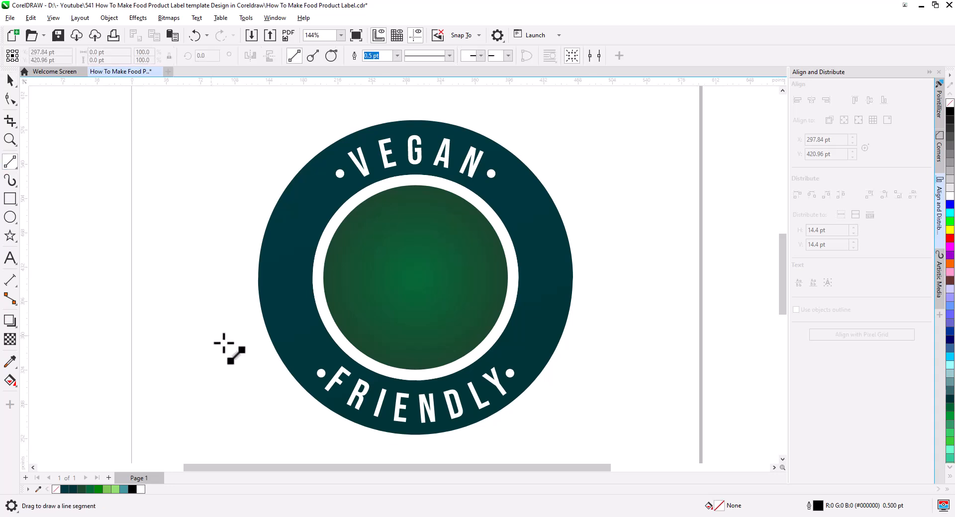
drag(358, 348, 514, 255)
drag(474, 289, 357, 349)
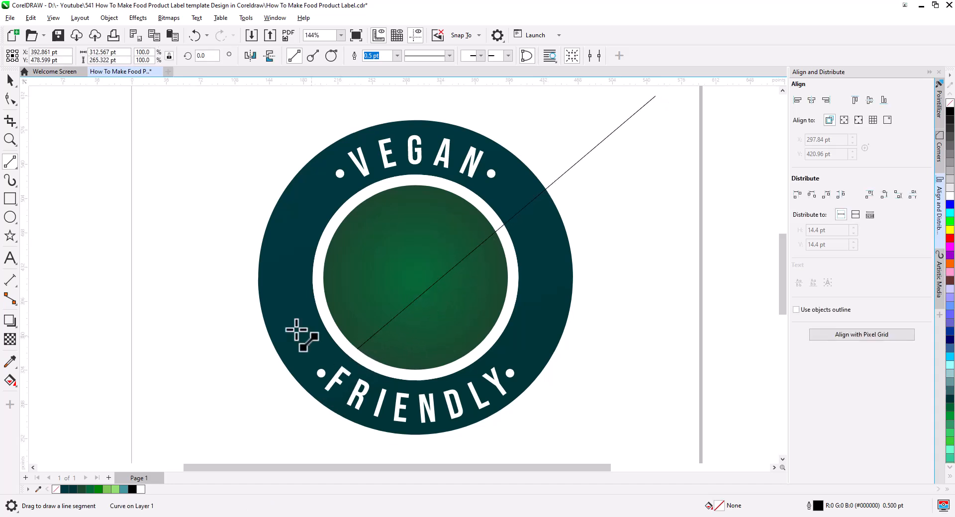
Bend the lower of the two overlapping segments down into an S-curve to form the large leaf's lower edge
click(10, 99)
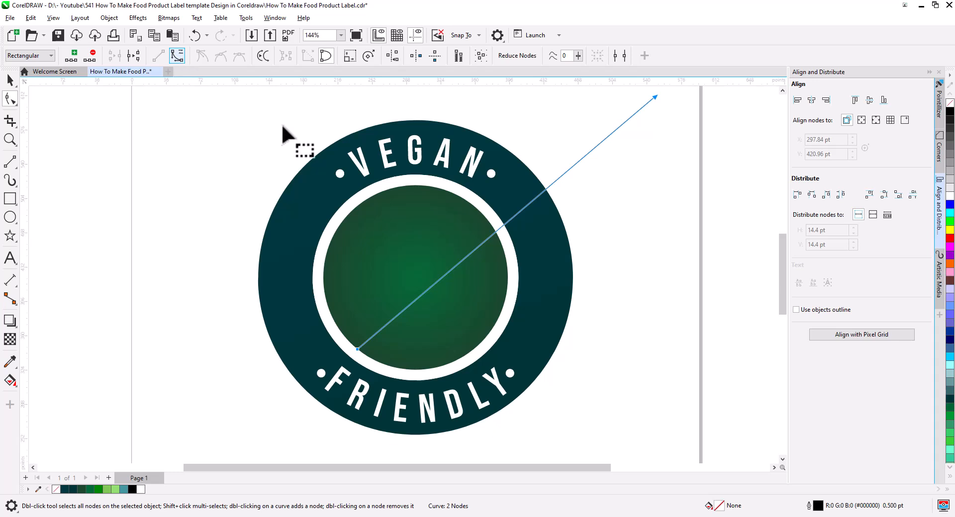
drag(499, 227, 520, 247)
drag(611, 75, 610, 74)
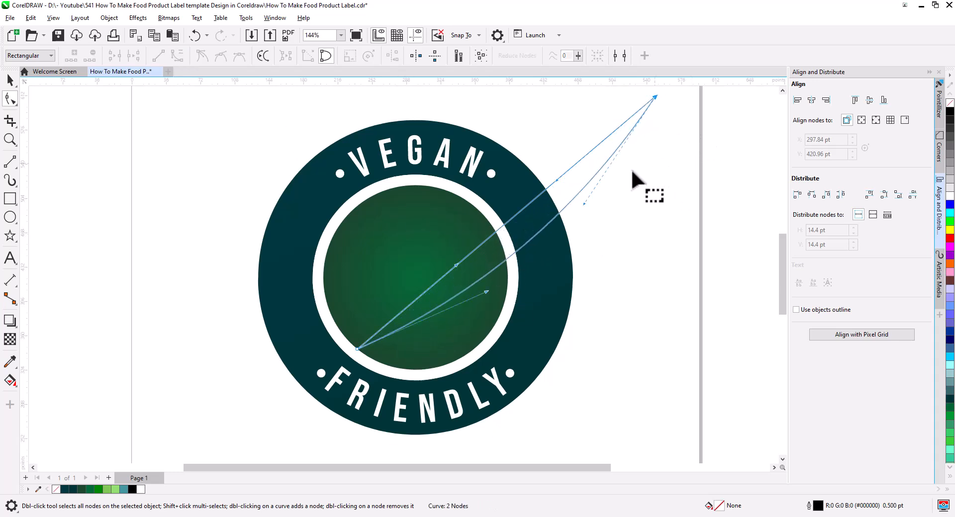
drag(585, 204, 623, 272)
drag(485, 293, 467, 288)
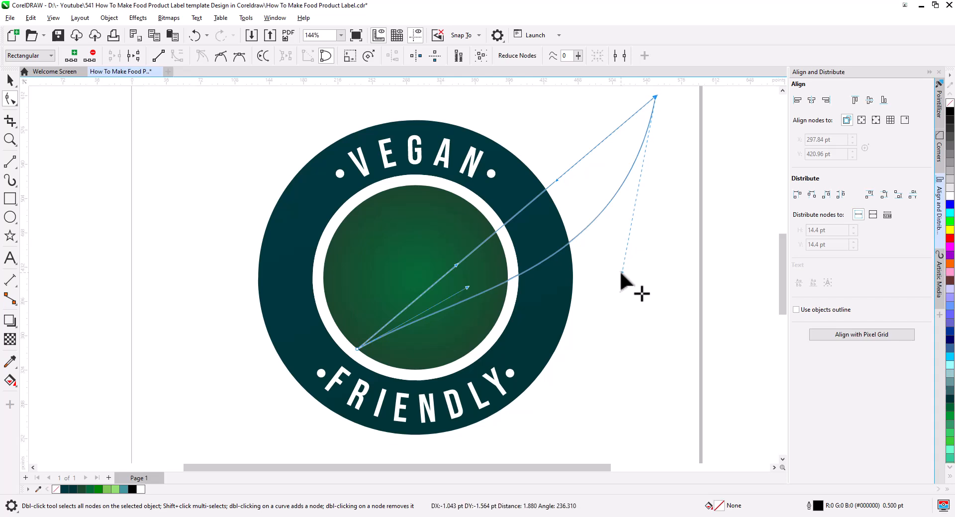
drag(621, 271, 611, 296)
Bend the remaining straight segment upward to form the large leaf's upper edge, and deselect the shape
click(347, 373)
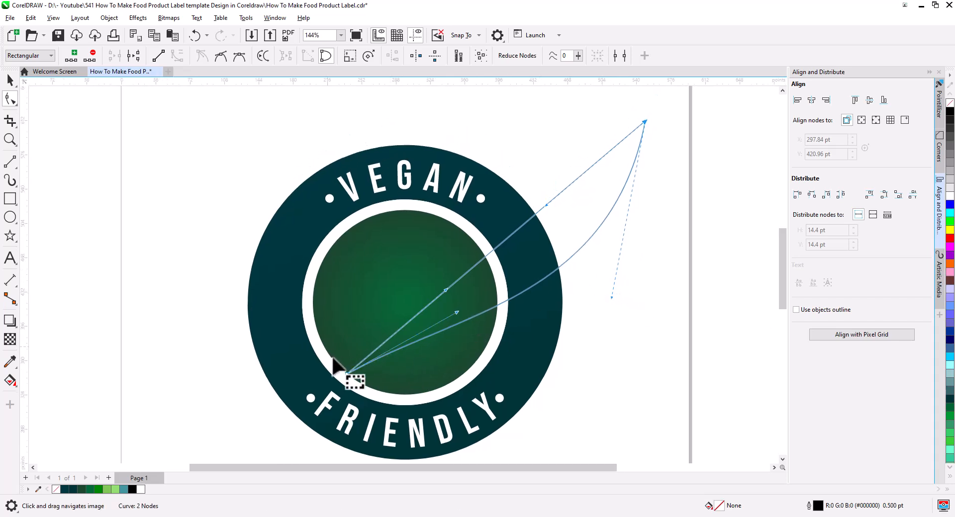
drag(445, 290, 398, 228)
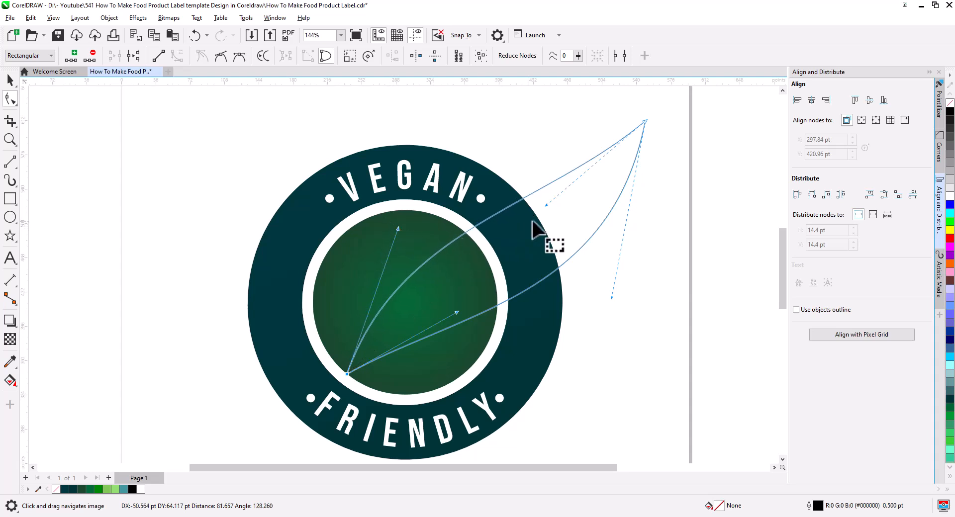
drag(547, 205, 564, 228)
drag(398, 229, 406, 221)
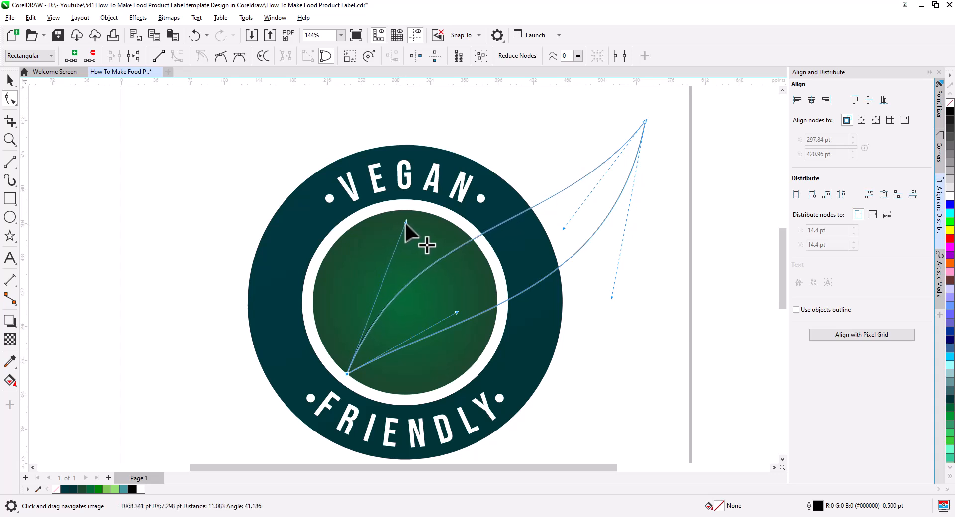
click(652, 296)
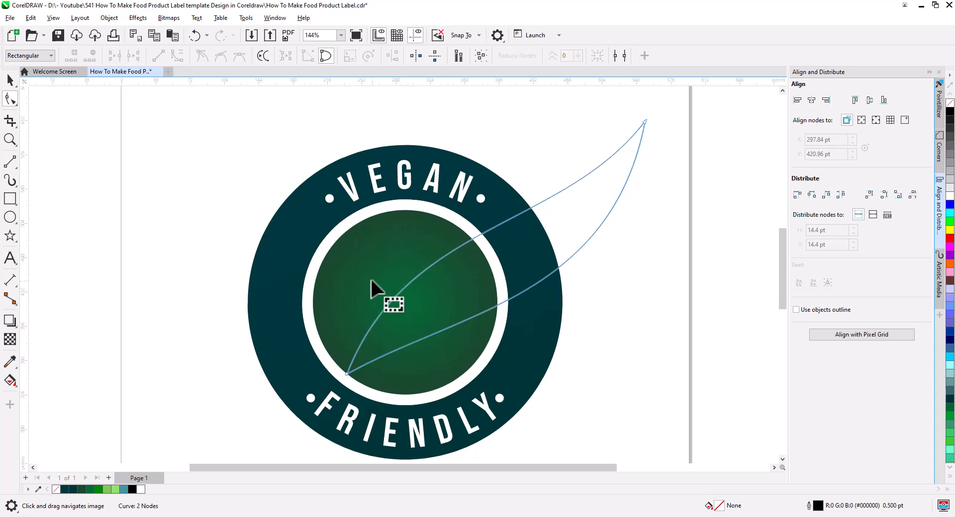
click(10, 80)
click(162, 309)
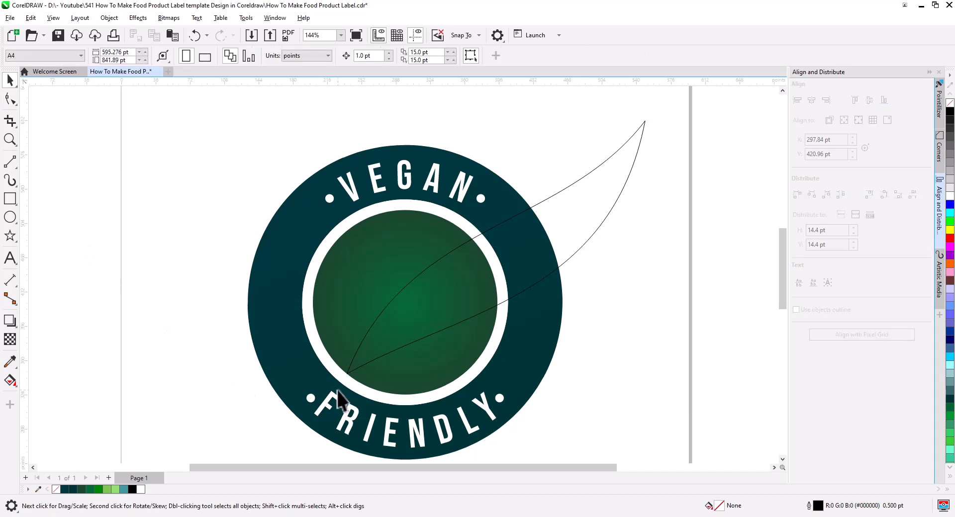
Draw a closed out-and-back line about 86 by 93 pt from the large leaf's base up-left across the dark ring
scroll(338, 398, up, 2)
click(10, 163)
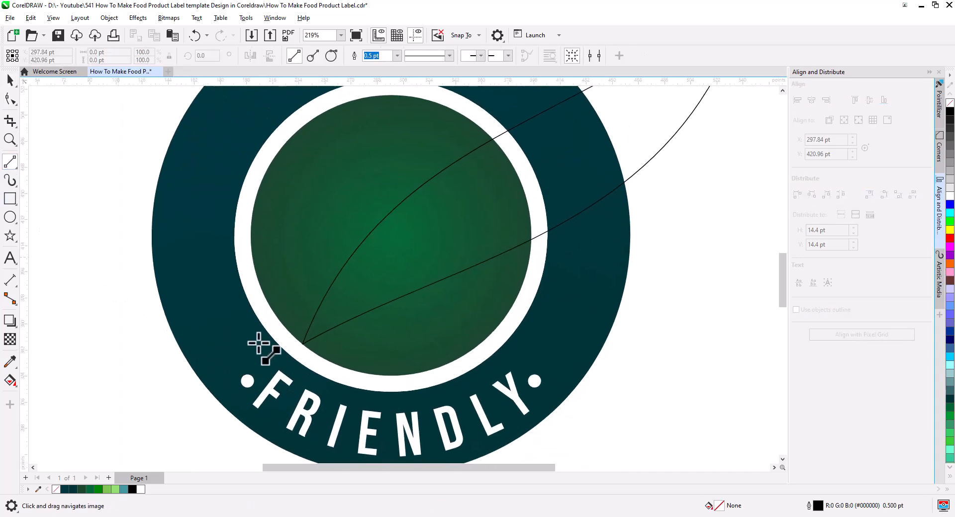
mouse_move(298, 342)
mouse_down()
mouse_move(179, 210)
mouse_move(304, 344)
mouse_up()
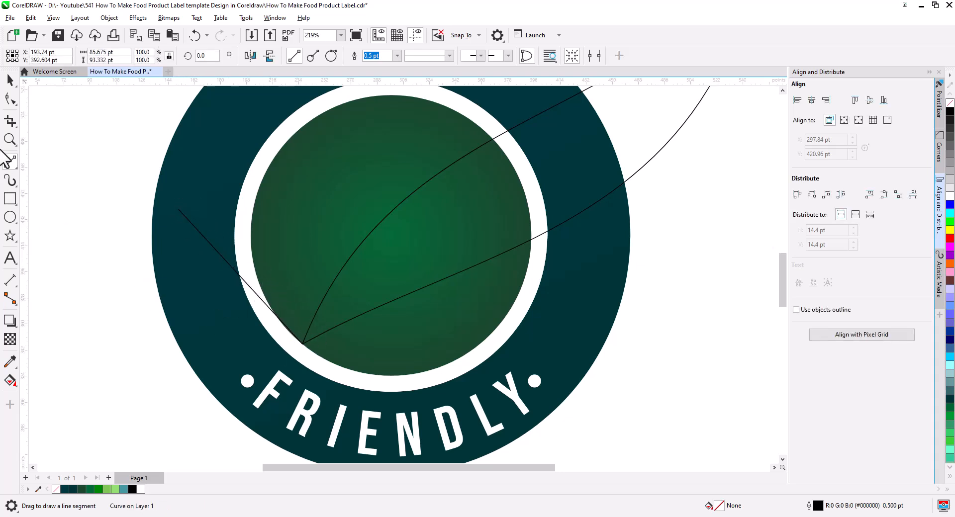
Convert the short line to curves and bow its two segments apart to form a small leaf
click(10, 99)
click(177, 55)
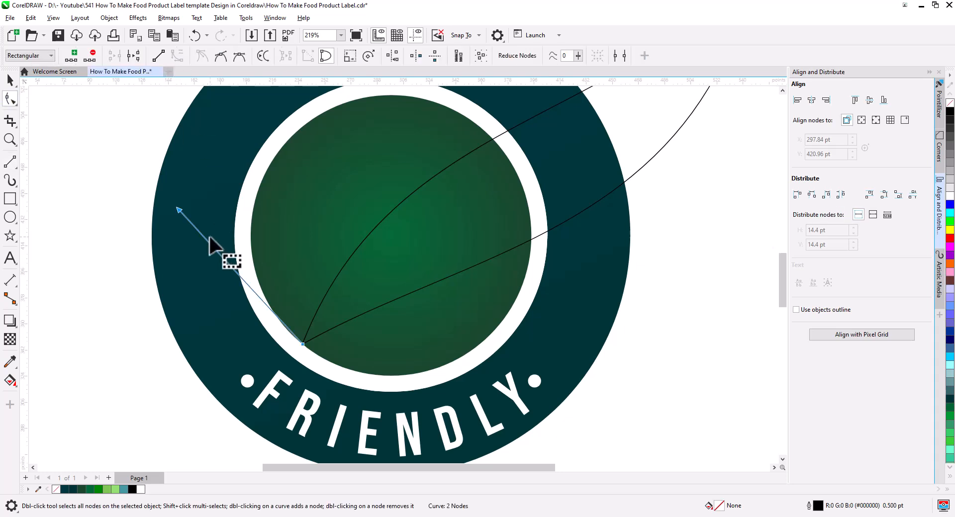
drag(224, 258, 292, 205)
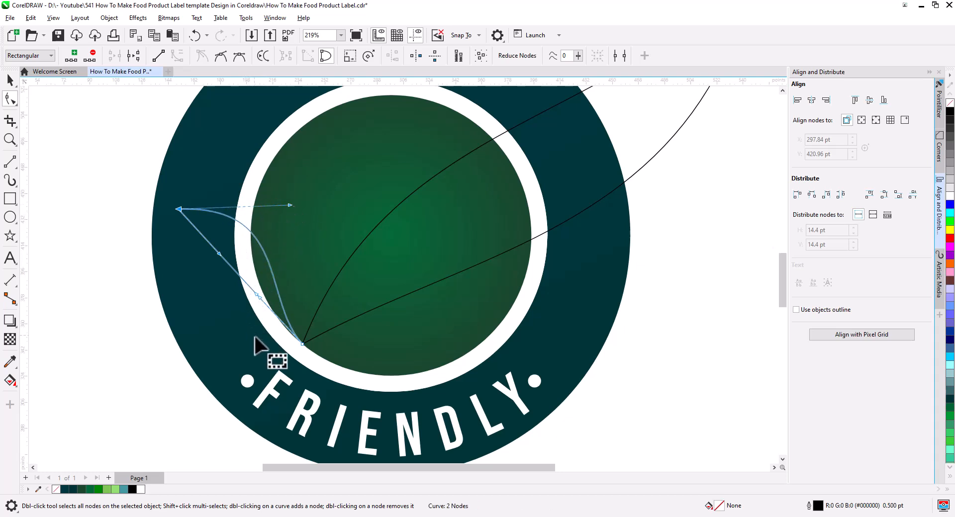
drag(259, 299, 189, 324)
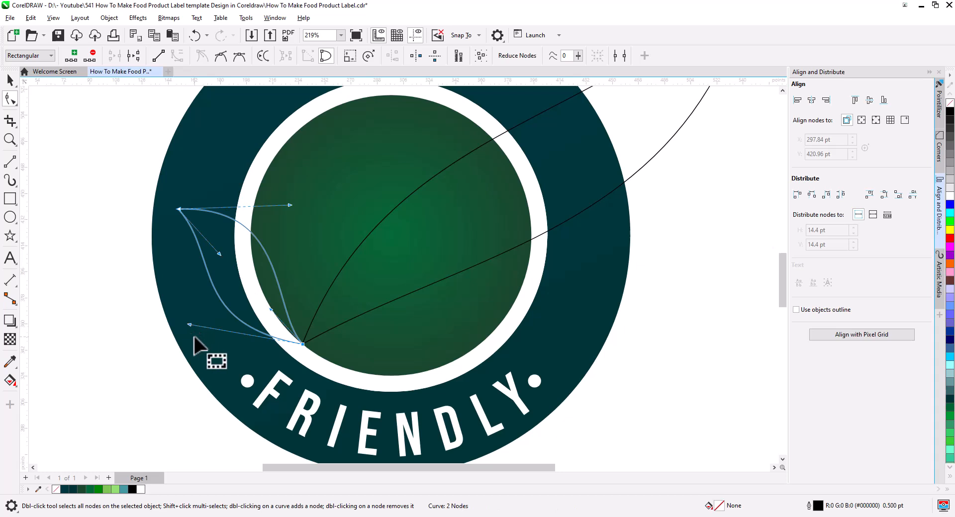
Fill both the small and the large leaf with bright green (#008704)
click(9, 80)
scroll(164, 348, down, 2)
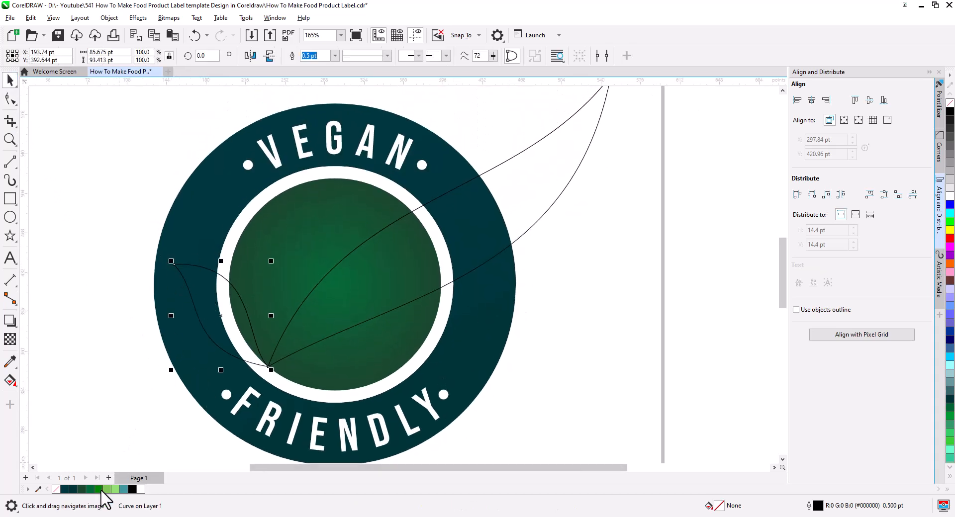
click(97, 489)
click(288, 348)
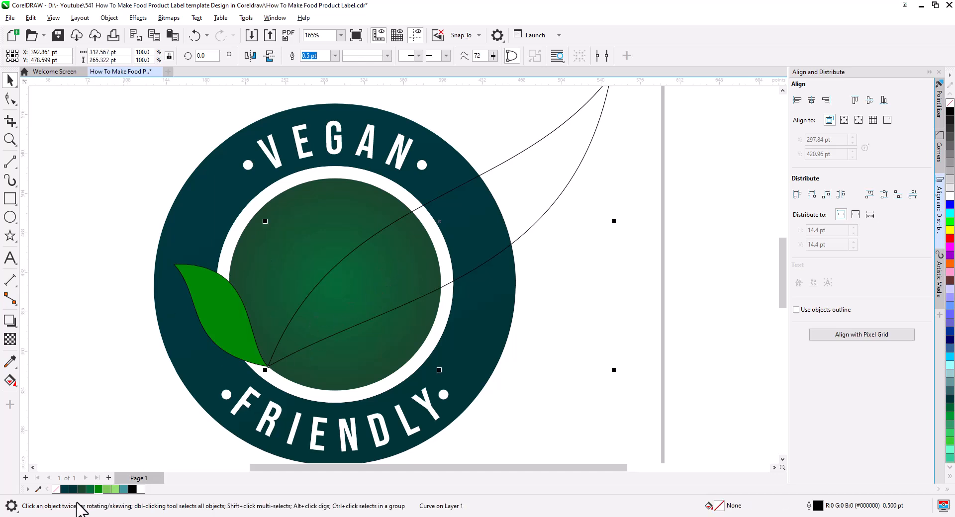
click(98, 489)
click(167, 379)
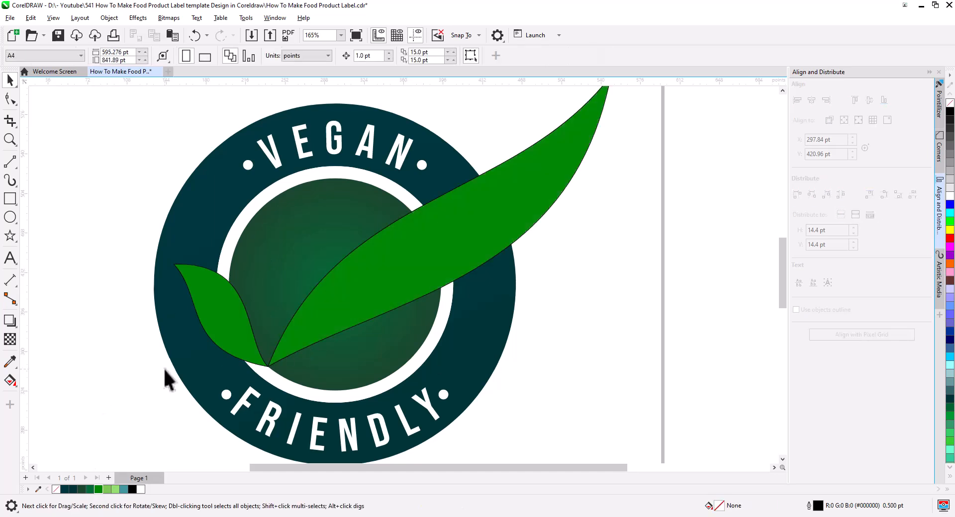
Enlarge the small leaf to about 81 by 134 pt and rotate it about 11° clockwise, keeping its base on the large leaf's base
click(222, 317)
drag(173, 262, 166, 254)
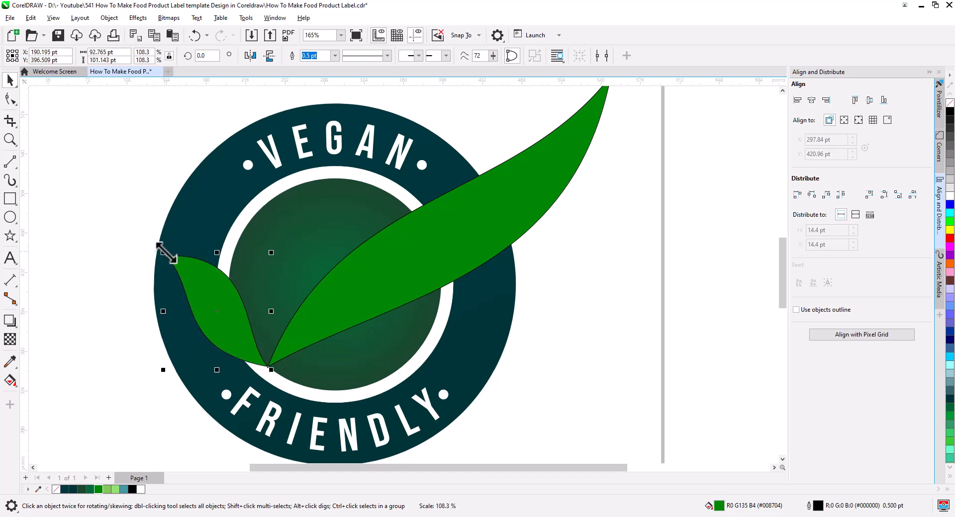
click(215, 292)
drag(272, 255, 292, 269)
click(256, 377)
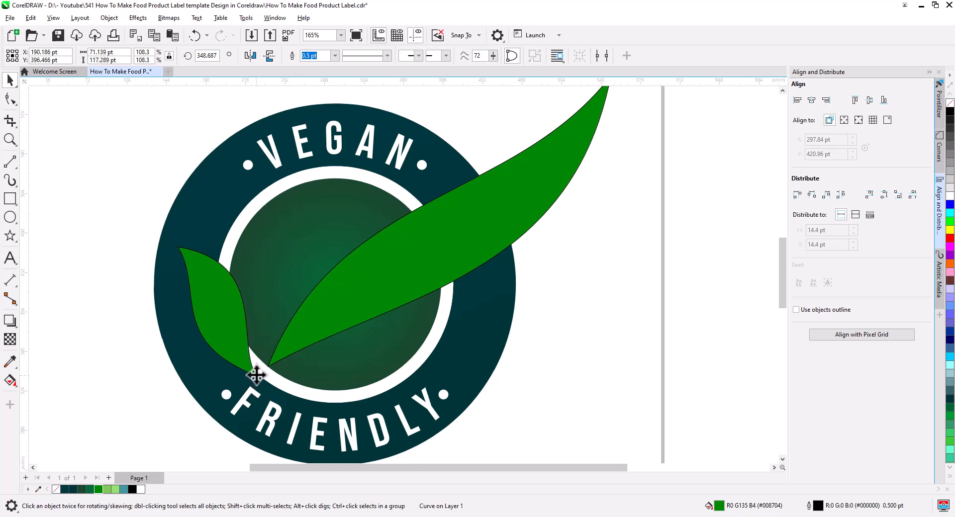
drag(256, 376, 269, 368)
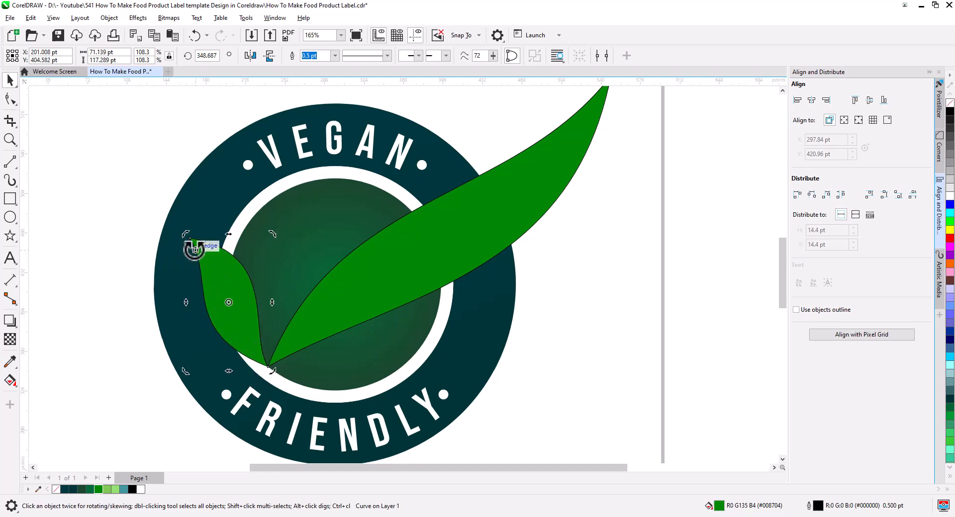
drag(188, 235, 169, 218)
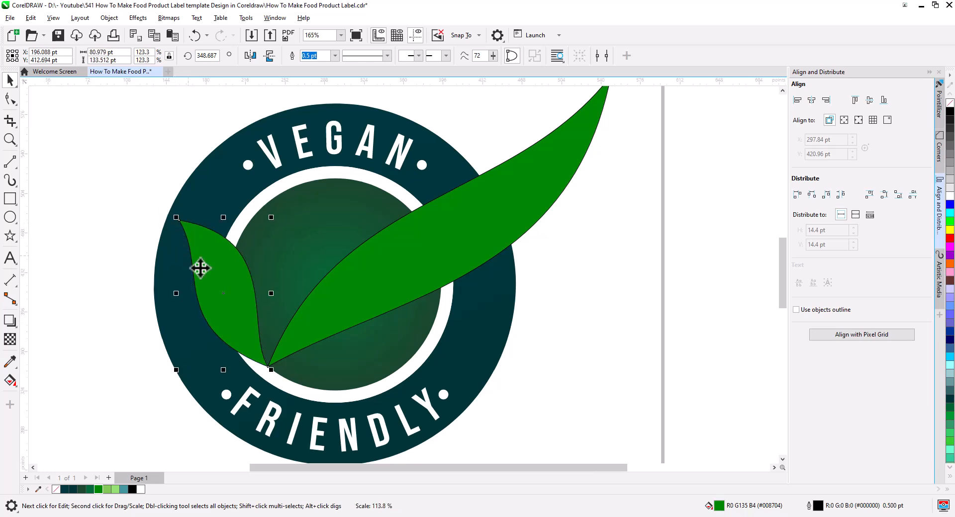
click(541, 292)
Refine the large leaf's upper and lower edges by adjusting the curve handles at its base and tip
scroll(458, 318, down, 3)
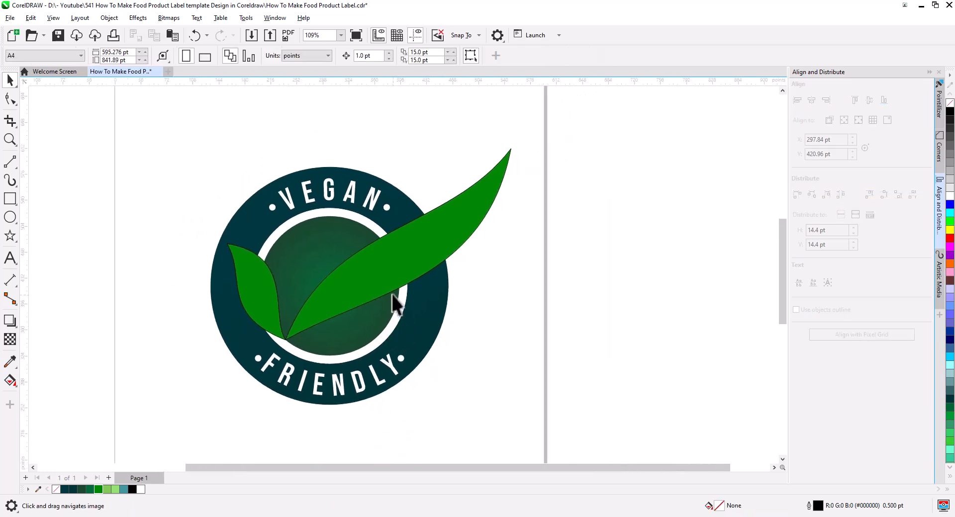
click(356, 284)
click(11, 102)
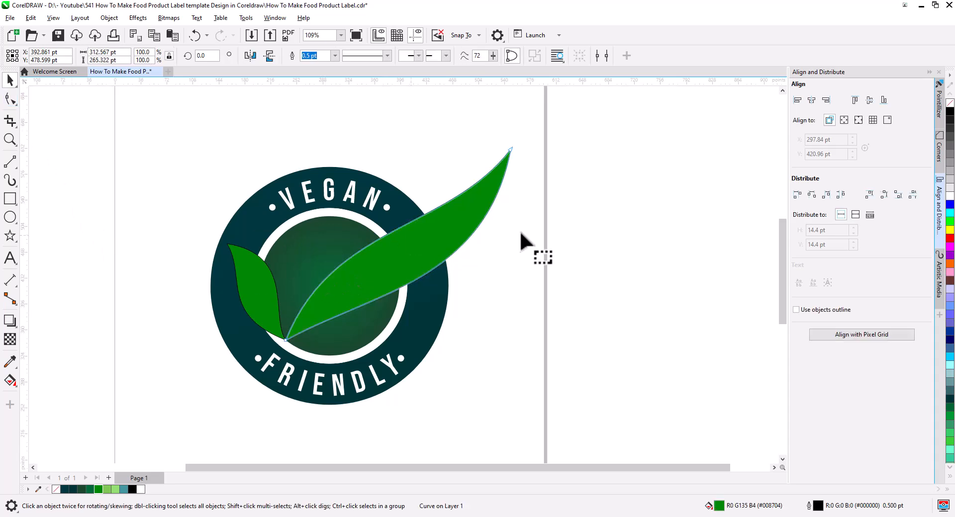
drag(484, 282, 486, 297)
drag(450, 229, 345, 202)
drag(450, 234, 454, 244)
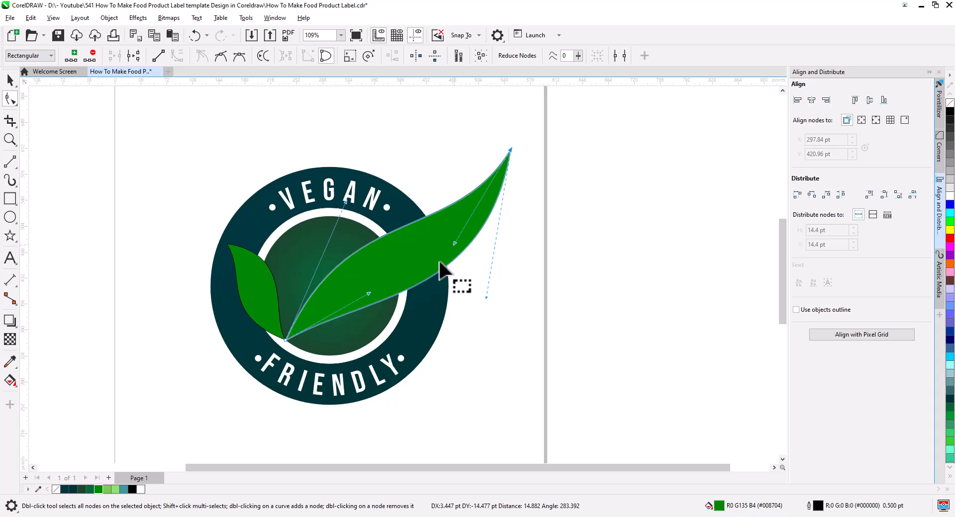
click(10, 97)
click(43, 128)
click(9, 78)
key(Escape)
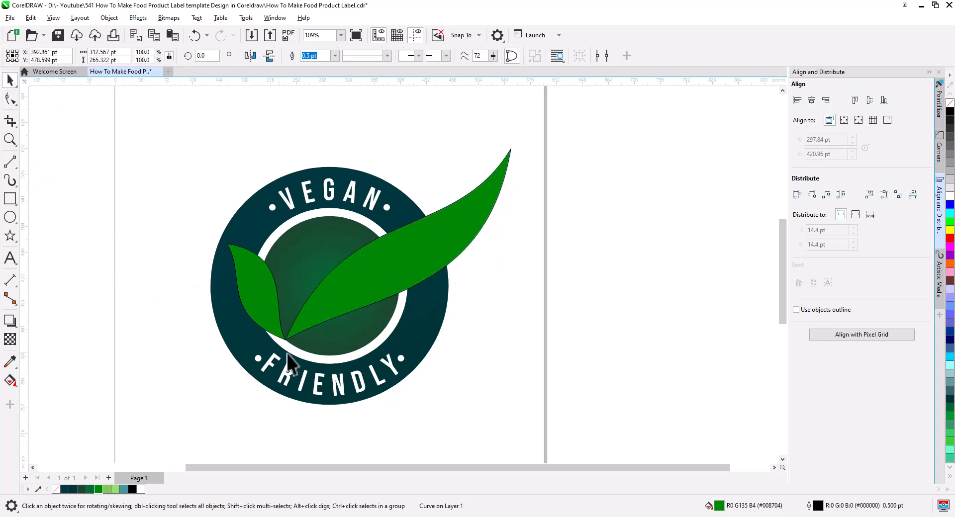
Draw a straight line from the large leaf's base to its tip
scroll(341, 358, up, 3)
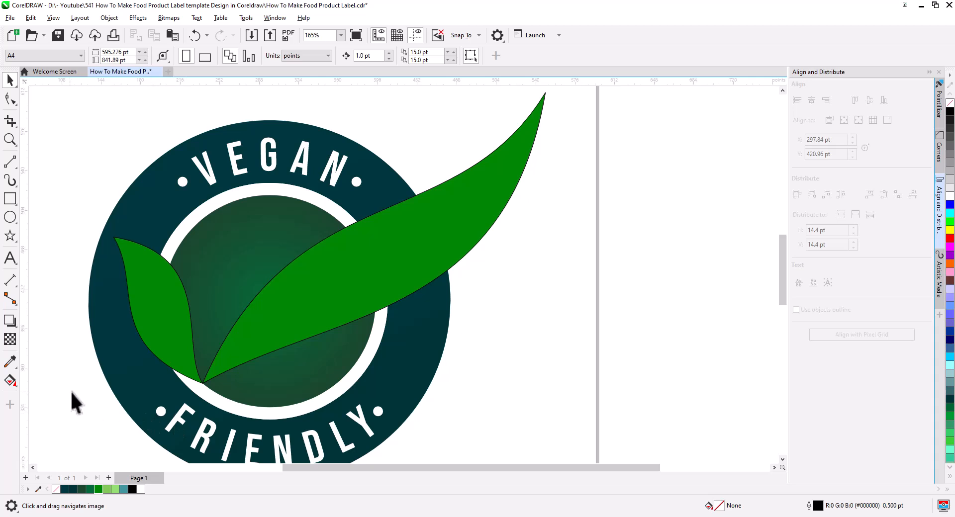
click(10, 164)
drag(205, 383, 545, 93)
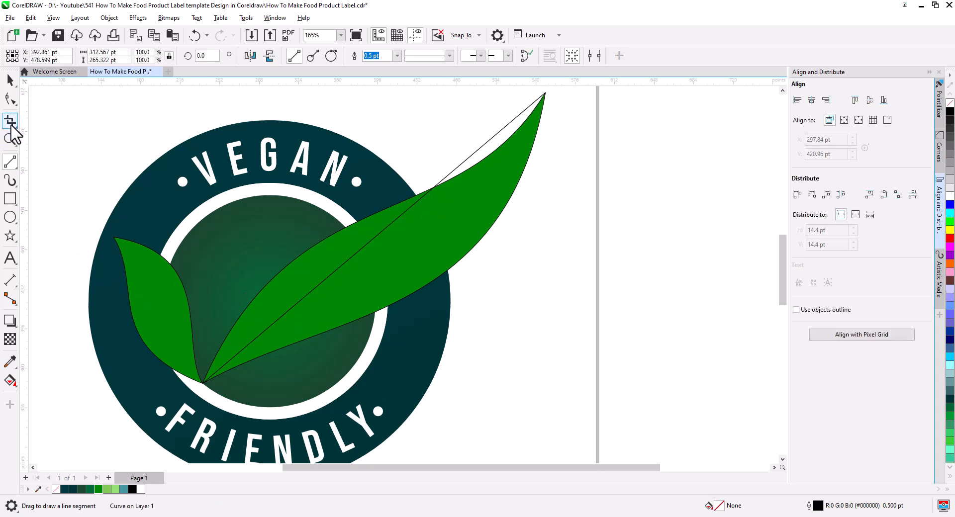
Bend the base-to-tip line into an S-shaped centre vein running through the middle of the large leaf
click(10, 101)
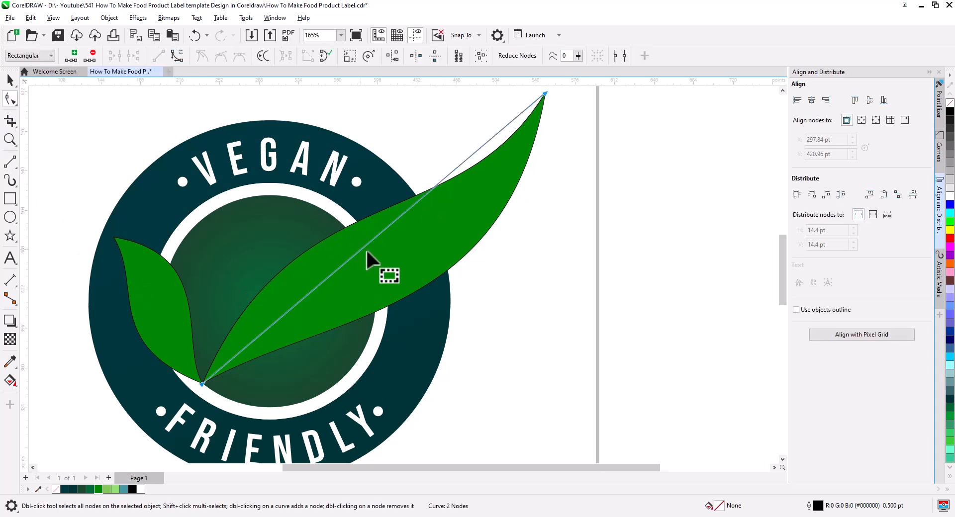
drag(371, 241, 279, 344)
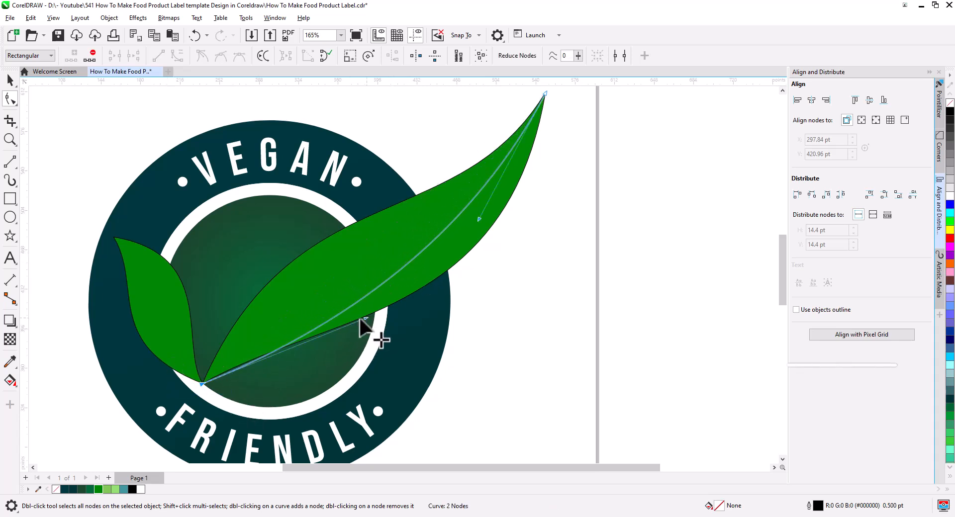
drag(365, 318, 290, 314)
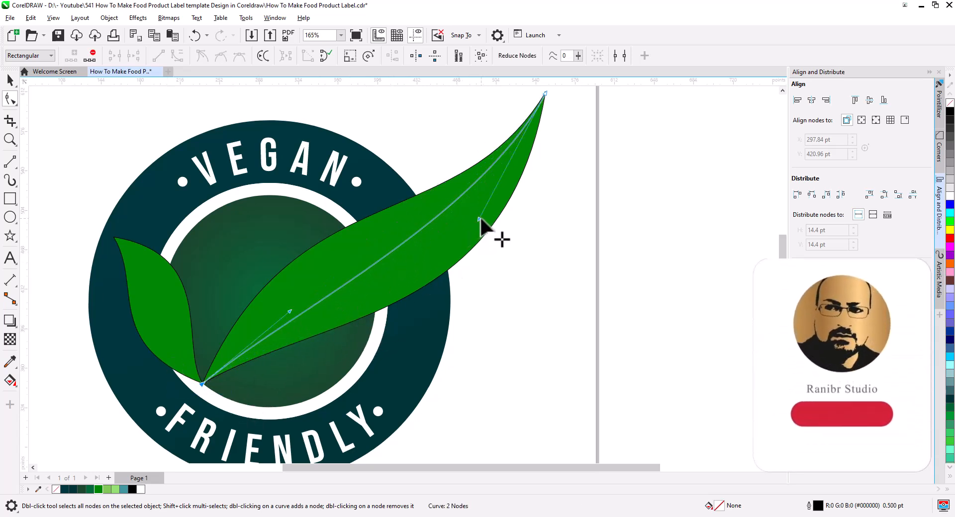
drag(479, 220, 480, 242)
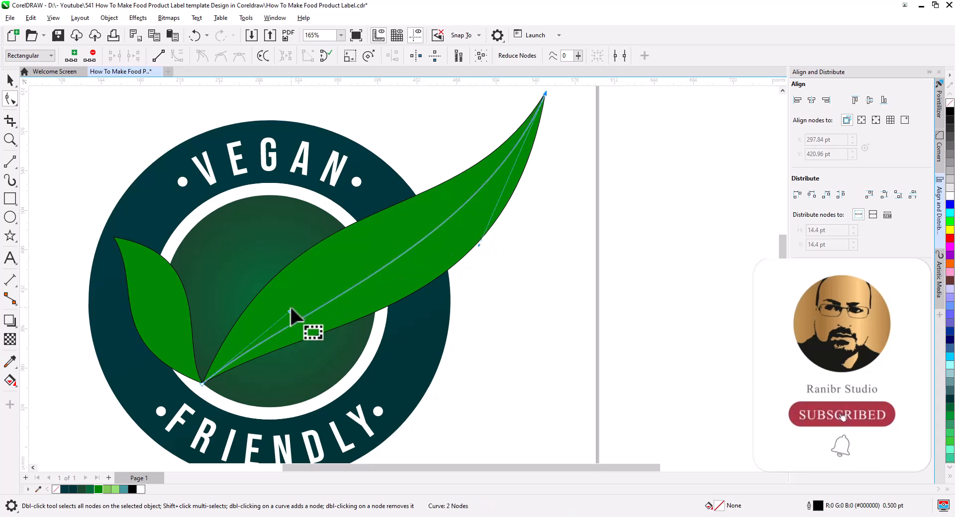
drag(290, 312, 259, 317)
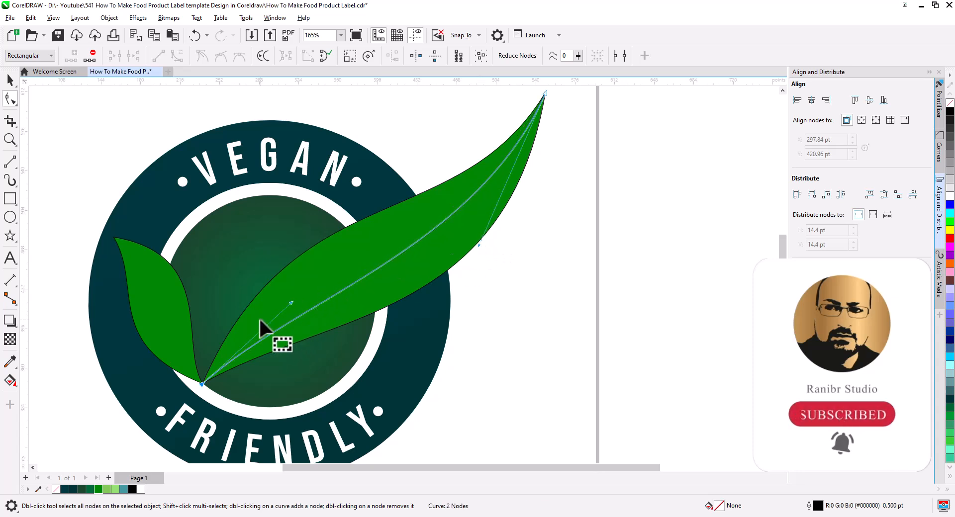
Set the outline width of the large leaf's centre vein to 2.0 pt
double_click(10, 99)
key(space)
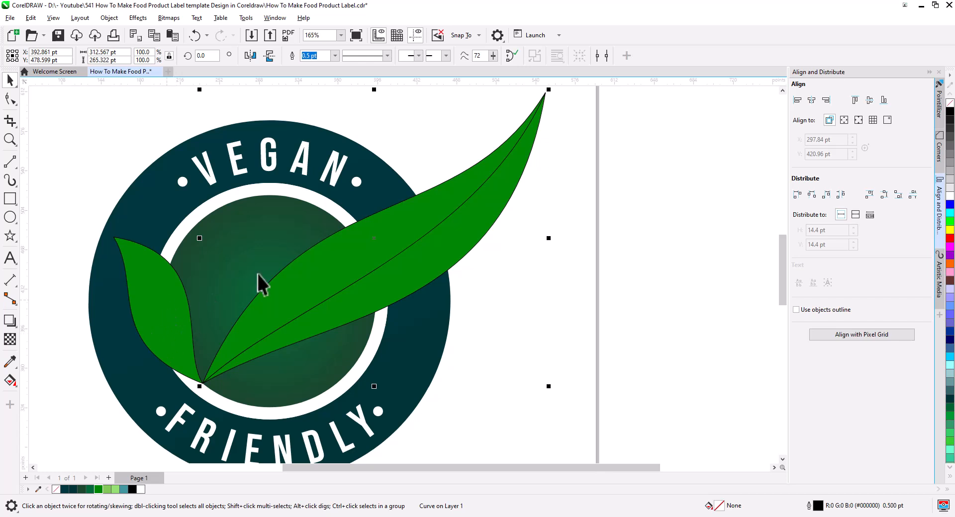
click(335, 55)
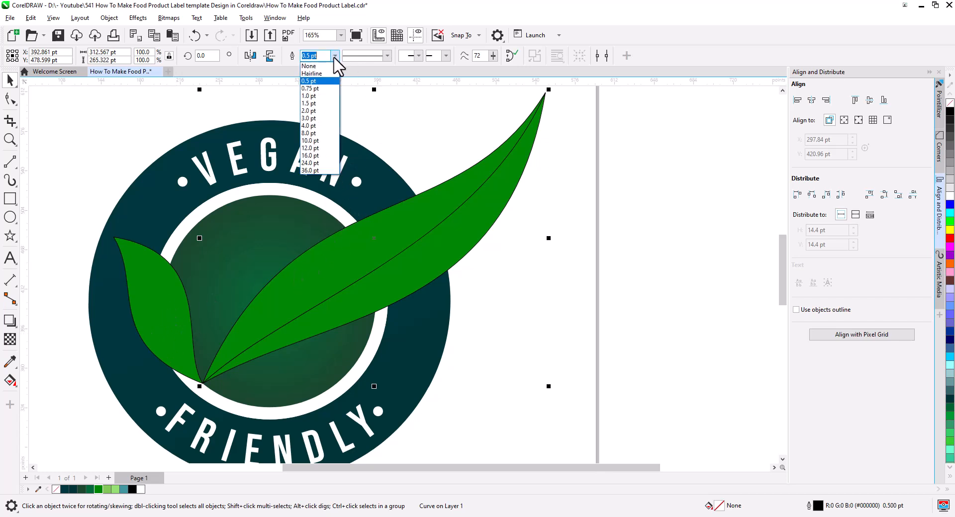
click(332, 97)
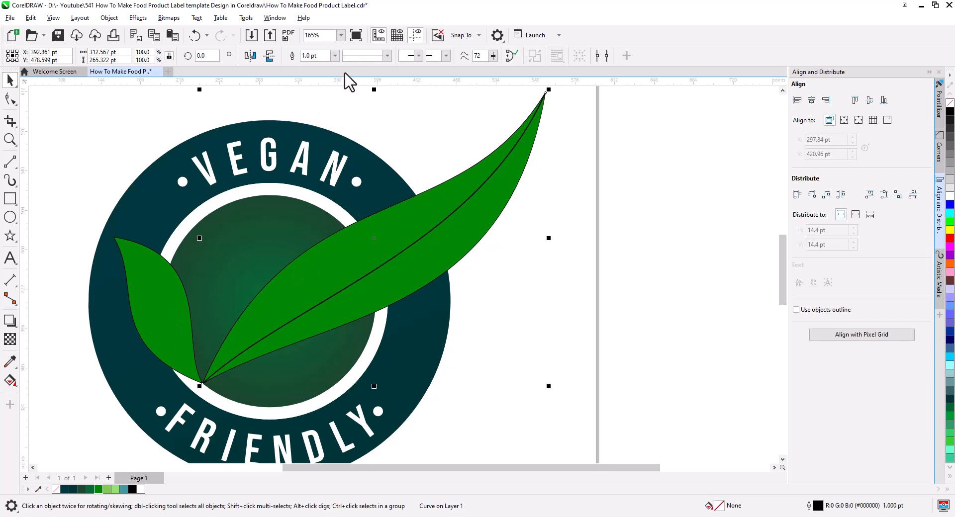
click(335, 55)
click(332, 118)
Convert the centre vein's outline to an object and deselect it
click(109, 18)
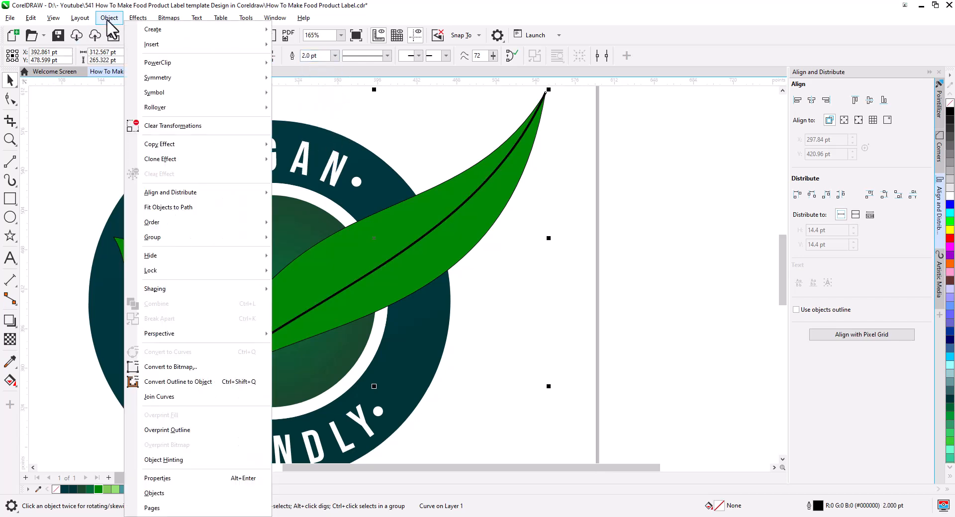
click(194, 383)
click(511, 316)
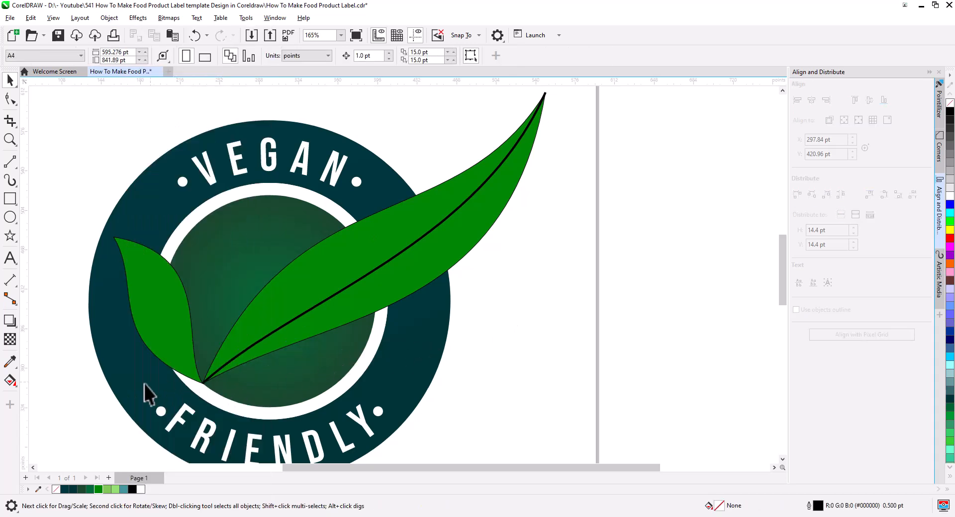
Smart-fill the lower and upper halves of the large leaf with teal as separate shapes divided by the vein
click(10, 382)
click(50, 397)
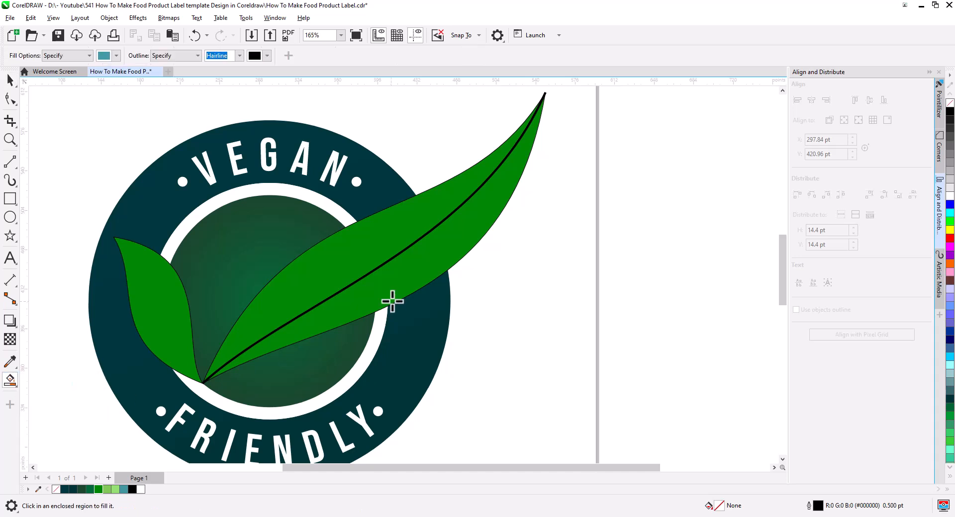
click(399, 298)
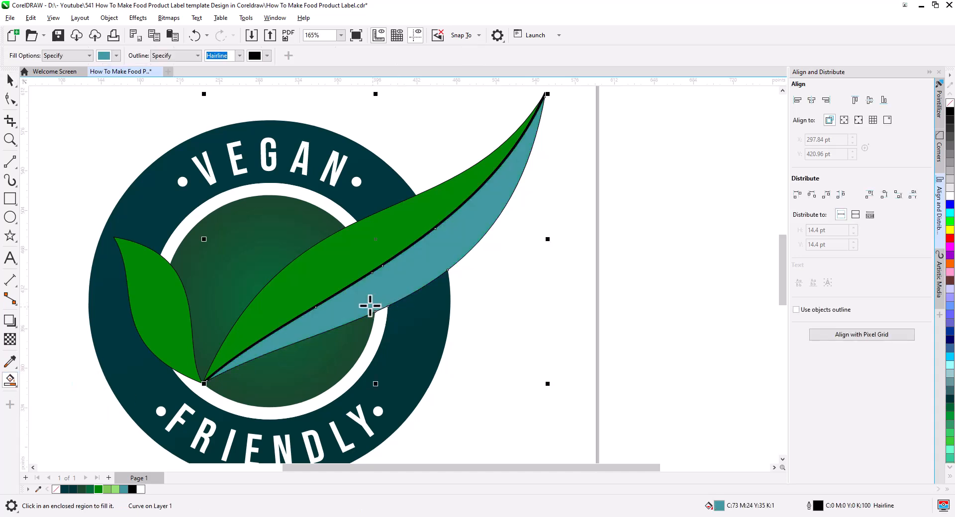
click(303, 289)
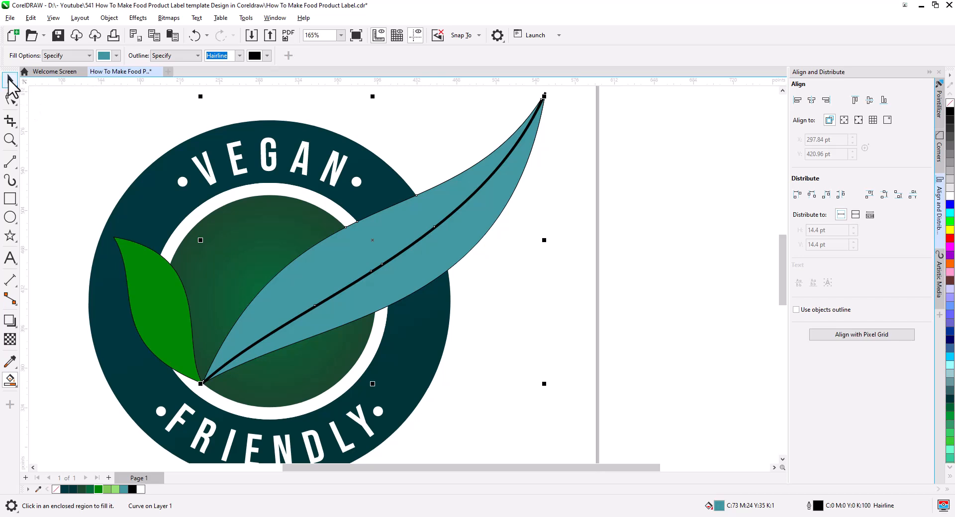
click(9, 81)
click(479, 294)
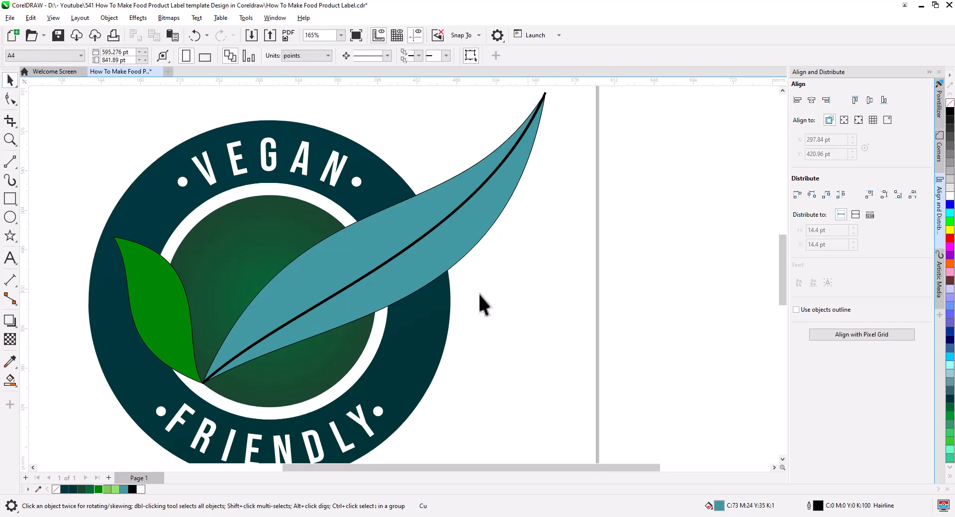
Try a base-to-tip gradient on the large leaf's upper half with green at its base, and undo the green colour
click(336, 305)
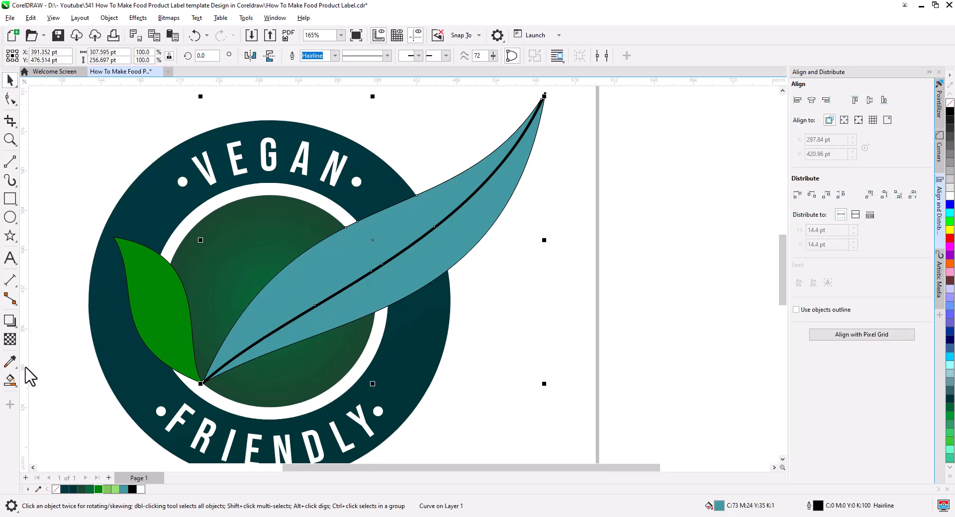
click(15, 390)
click(47, 384)
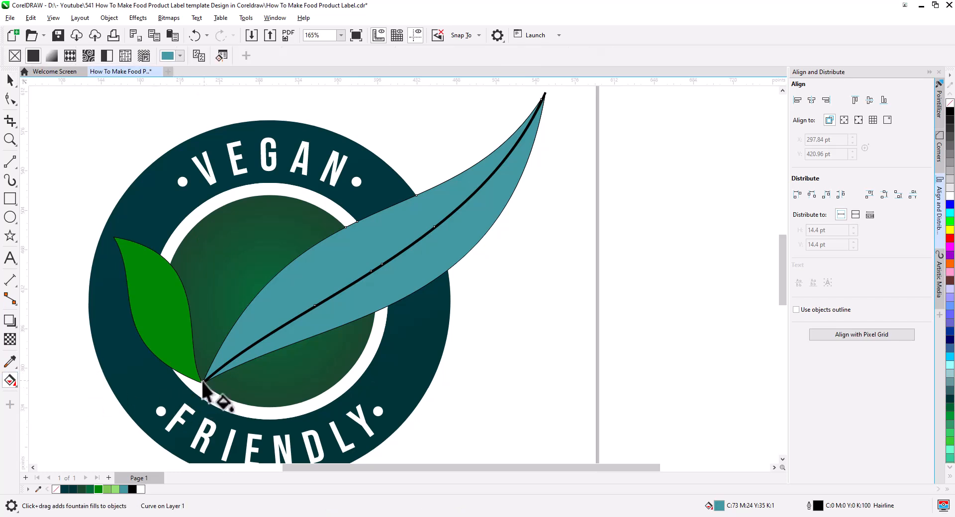
drag(204, 381, 545, 96)
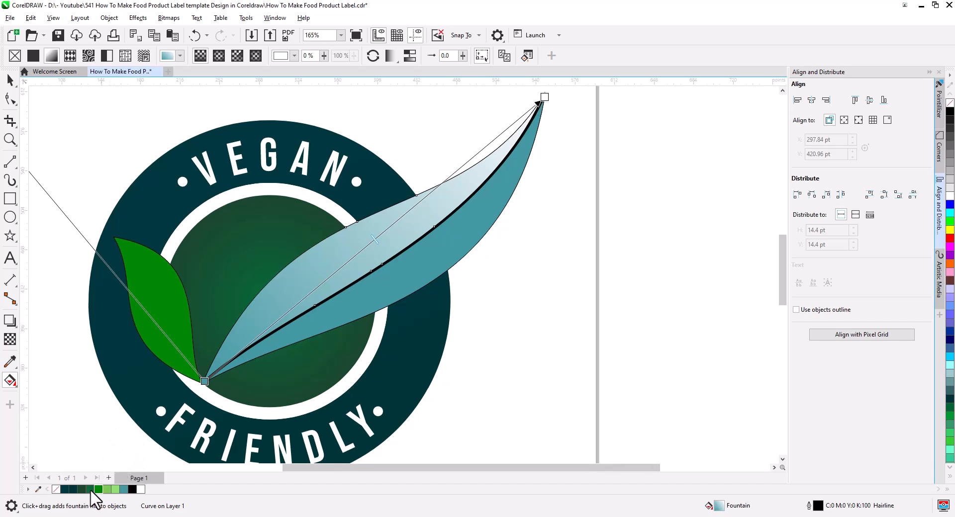
drag(99, 490, 205, 382)
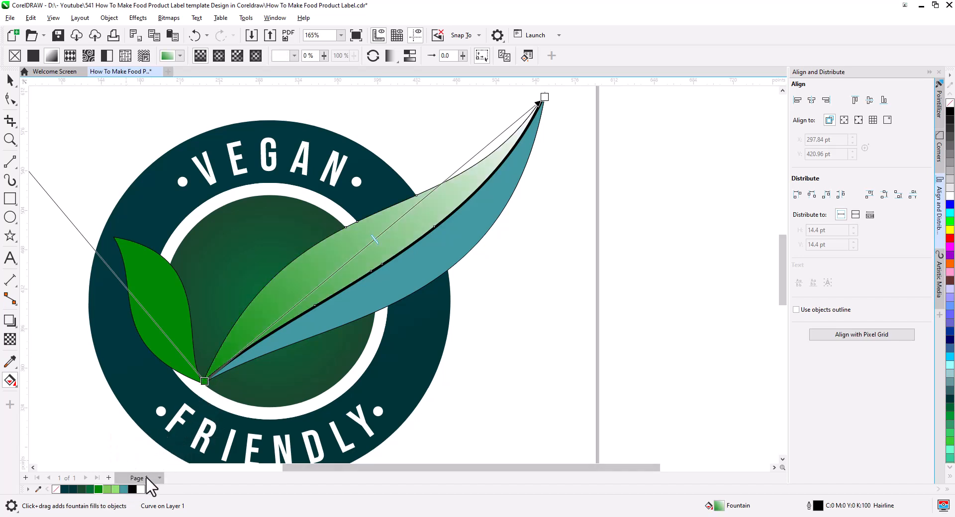
key(ctrl+z)
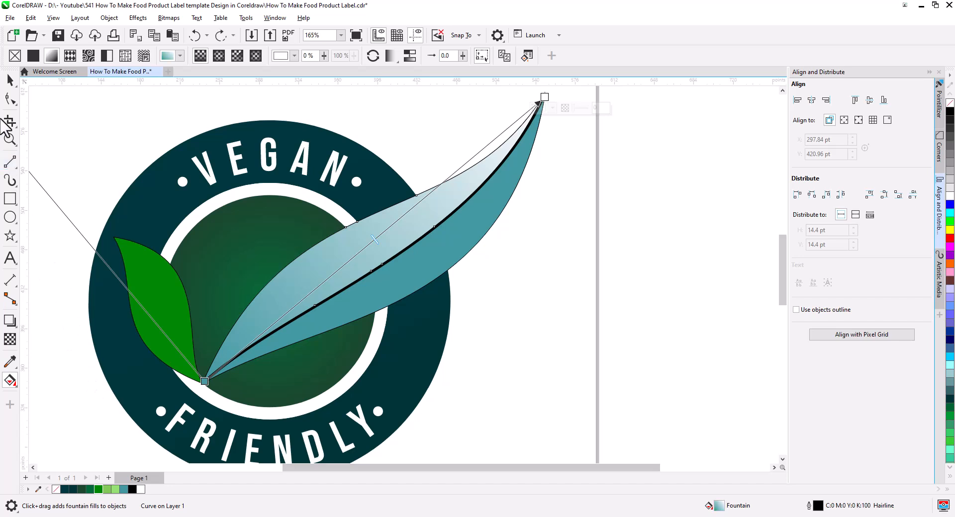
click(10, 80)
click(560, 376)
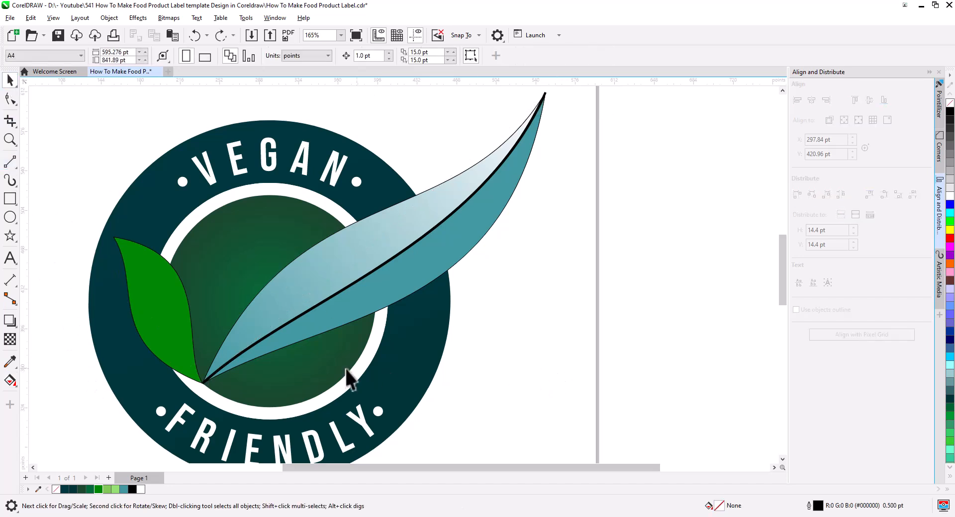
Apply a linear gradient to the centre vein from the leaf's base to its tip, with green at the base
click(205, 384)
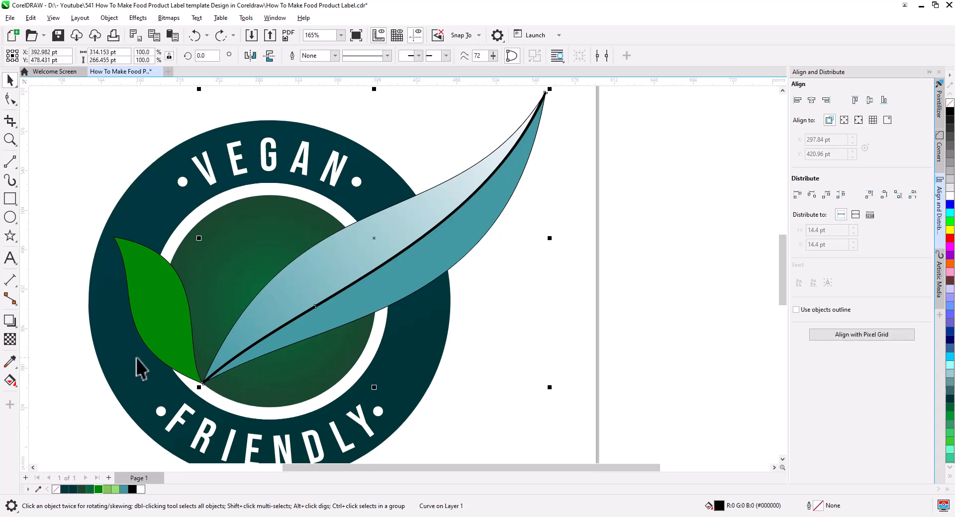
click(12, 379)
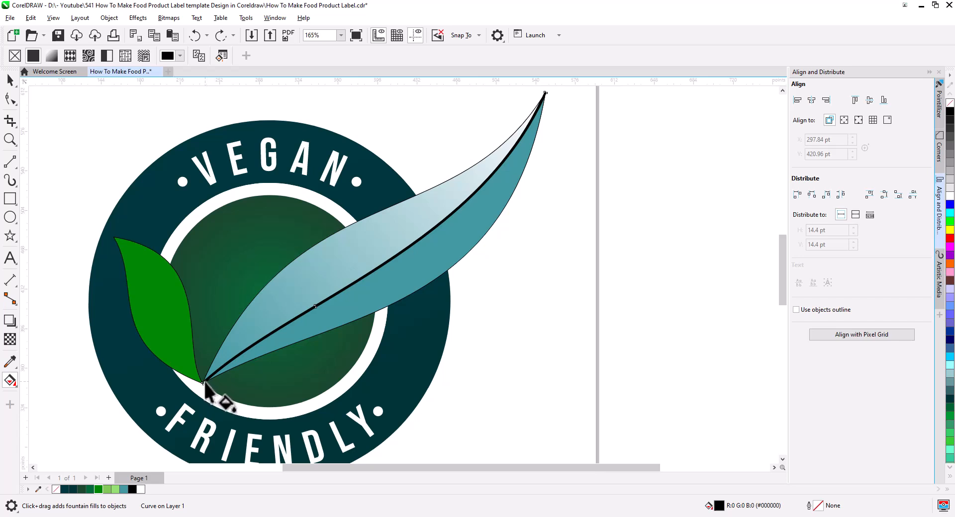
mouse_move(205, 384)
mouse_down()
mouse_move(565, 132)
mouse_move(547, 93)
mouse_up()
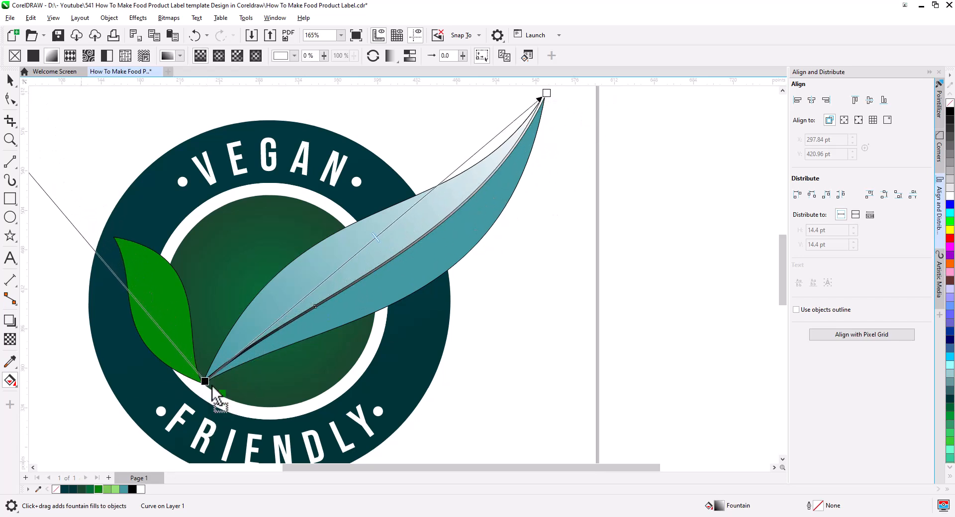
drag(206, 381, 205, 382)
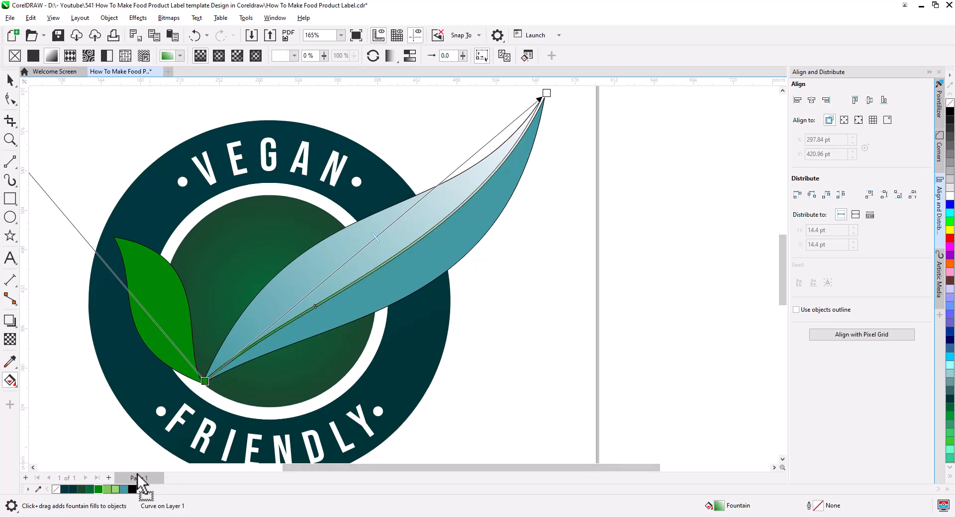
Add two light green colour stops along the vein's gradient and set its end at the tip to light green
drag(330, 278, 328, 278)
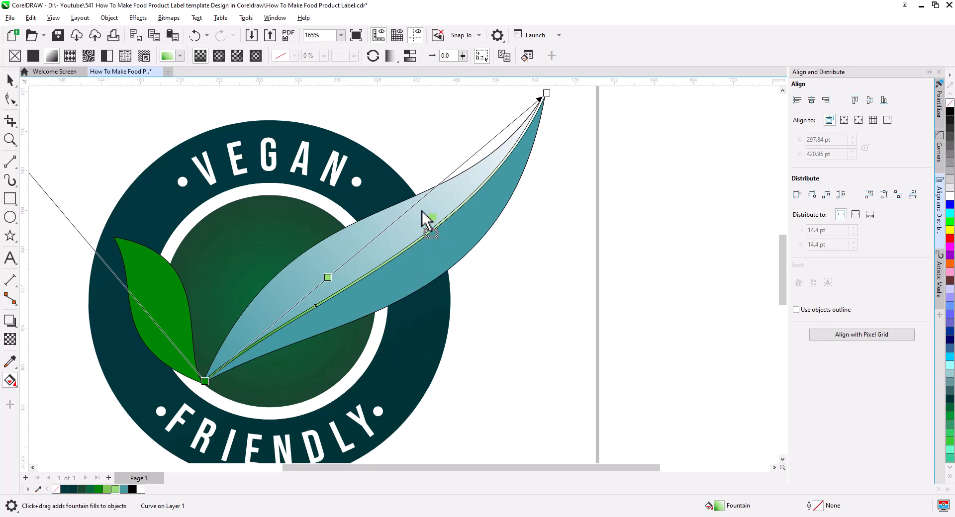
drag(420, 202, 424, 198)
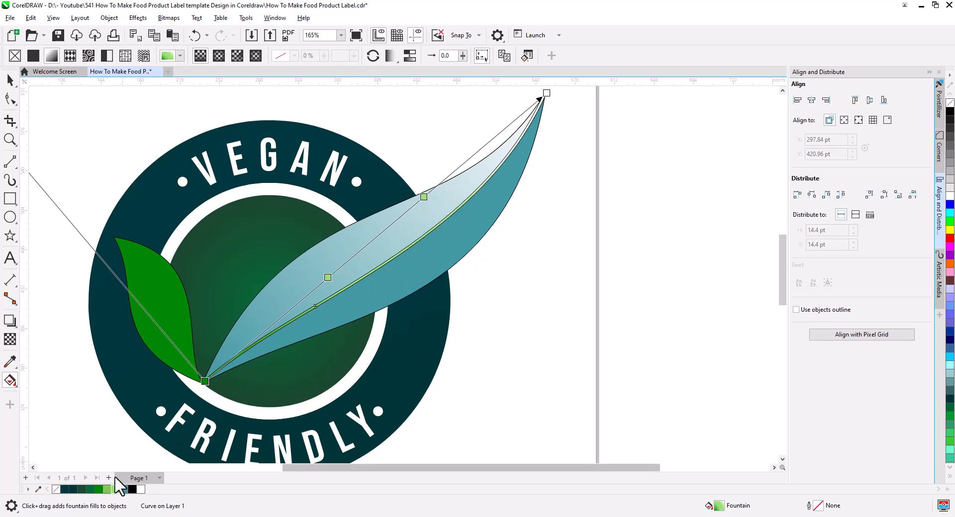
drag(107, 489, 110, 490)
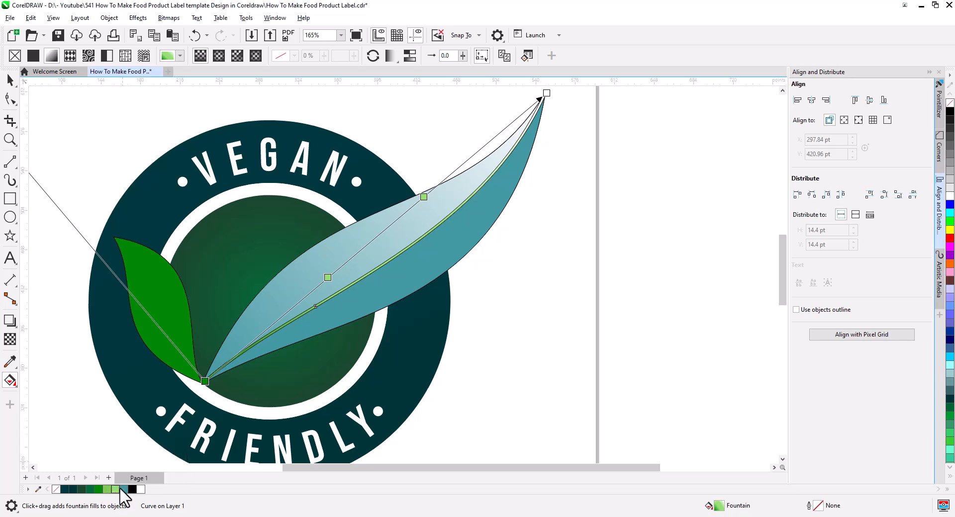
drag(507, 187, 549, 147)
drag(532, 269, 533, 213)
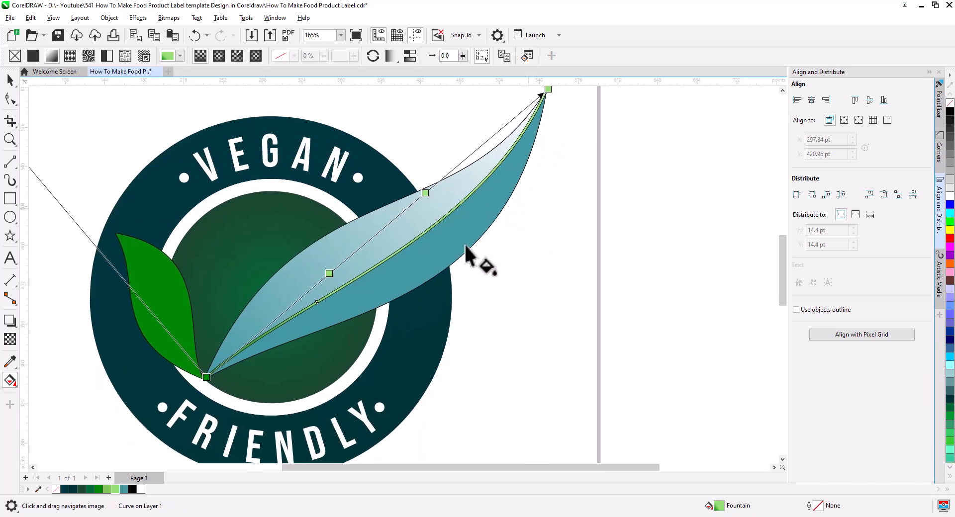
Fill the large leaf's lower half with a linear gradient from green near the base to light green towards the tip
click(464, 243)
drag(261, 348, 478, 212)
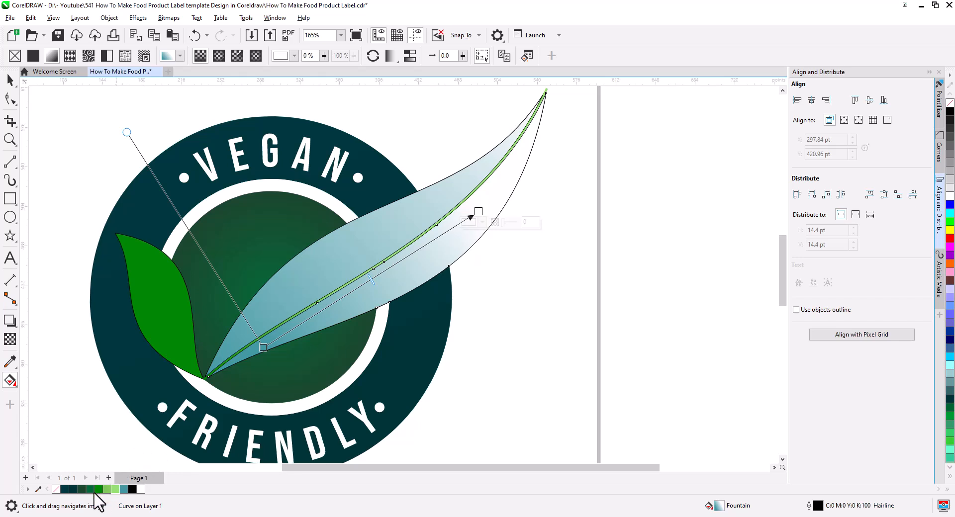
drag(98, 489, 218, 388)
drag(263, 352, 263, 349)
drag(109, 491, 479, 213)
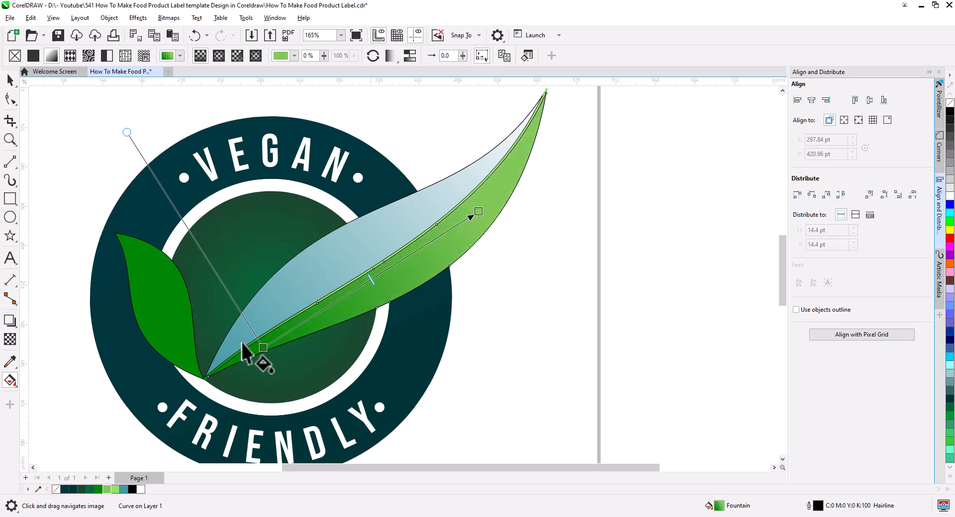
Fill the large leaf's upper half with a linear gradient from green near the tip to light green near the base
click(471, 180)
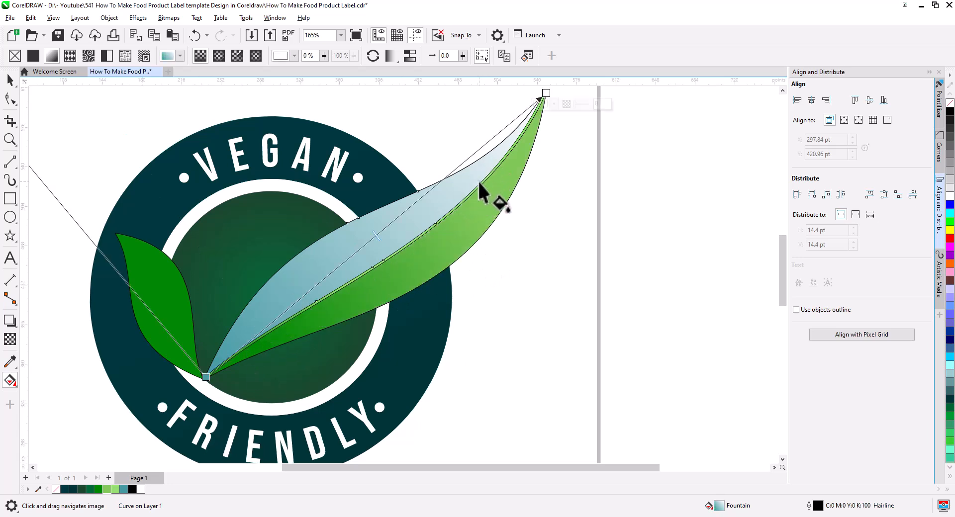
drag(523, 123, 244, 331)
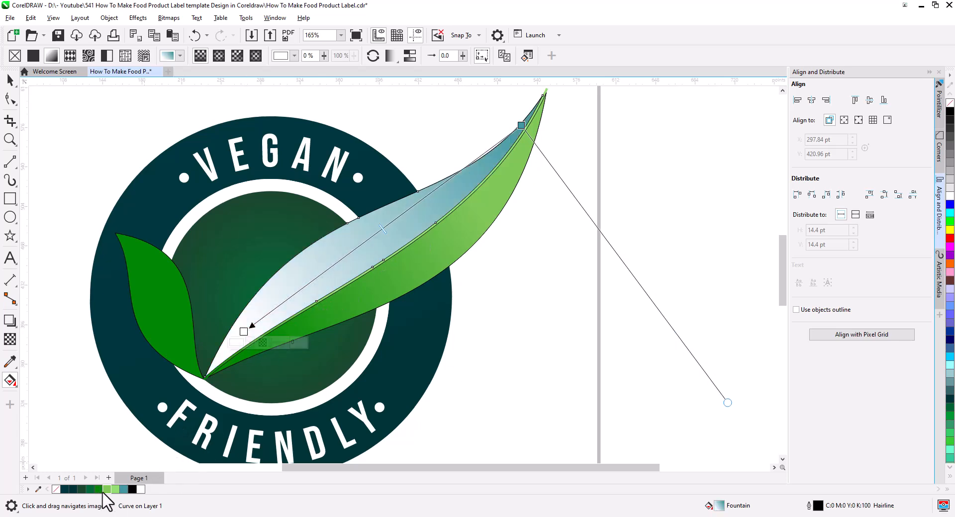
drag(98, 490, 522, 126)
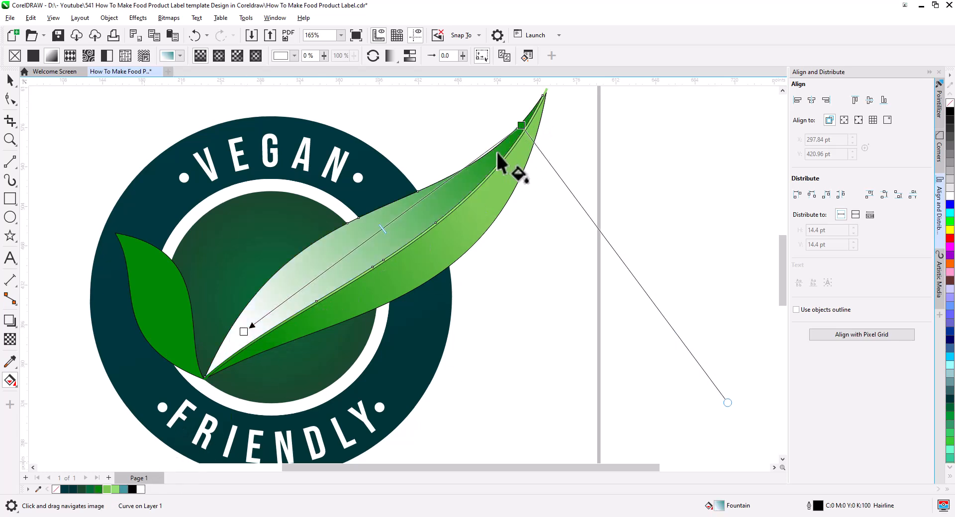
drag(105, 492, 244, 332)
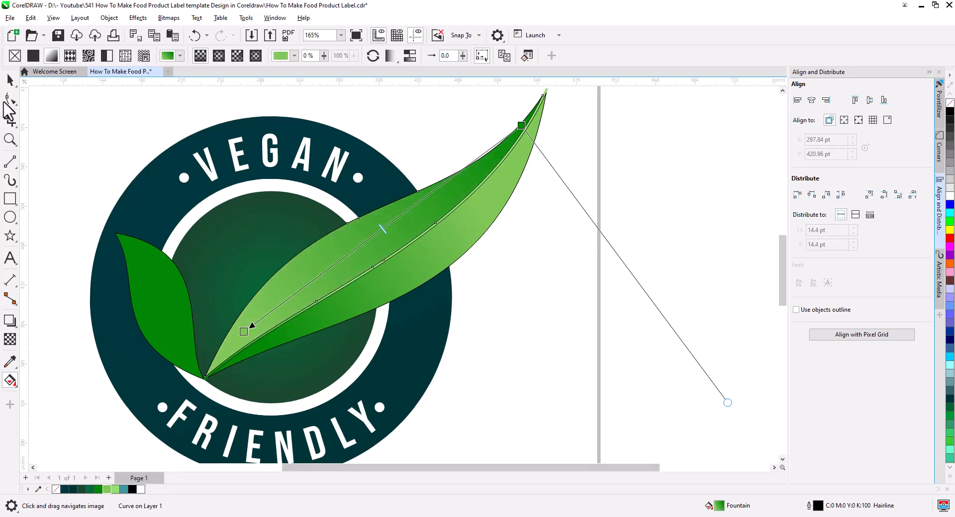
click(10, 82)
click(569, 314)
Select all parts of the large leaf together and remove their outlines
scroll(501, 304, down, 2)
drag(522, 339, 509, 304)
drag(372, 283, 252, 95)
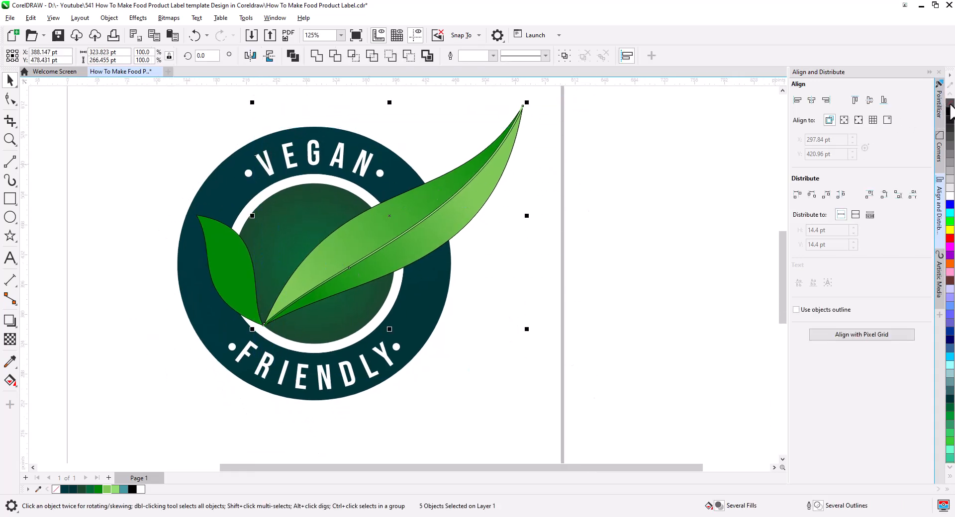
click(642, 207)
Cut the gradient-filled upper half of the large leaf to the clipboard, exposing the plain green leaf beneath
scroll(431, 268, up, 2)
click(429, 268)
right_click(429, 266)
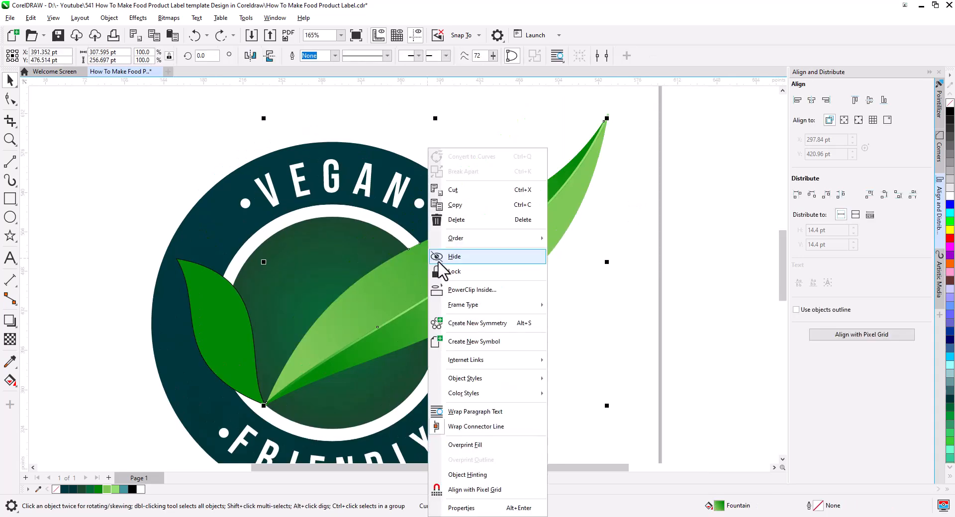
click(565, 326)
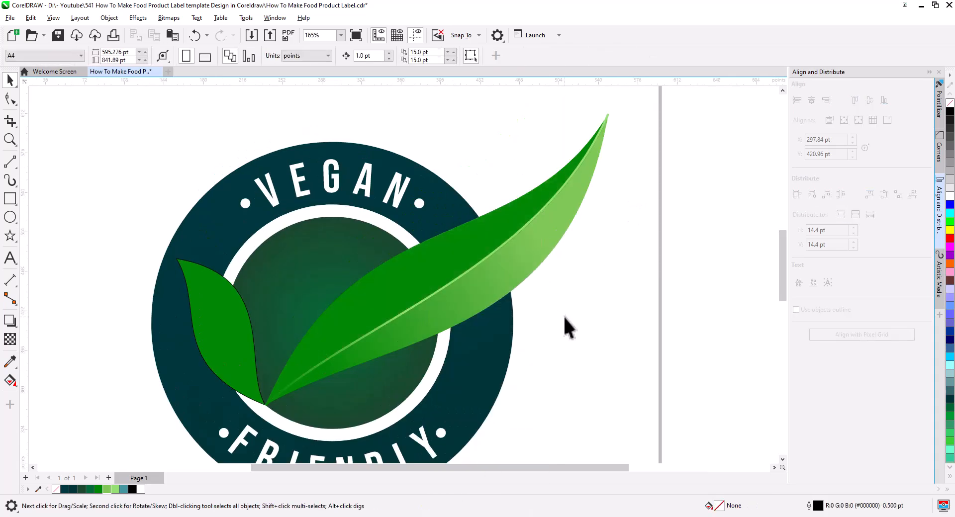
PowerClip the light green centre vein inside the plain green large leaf shape
scroll(434, 291, up, 5)
click(436, 290)
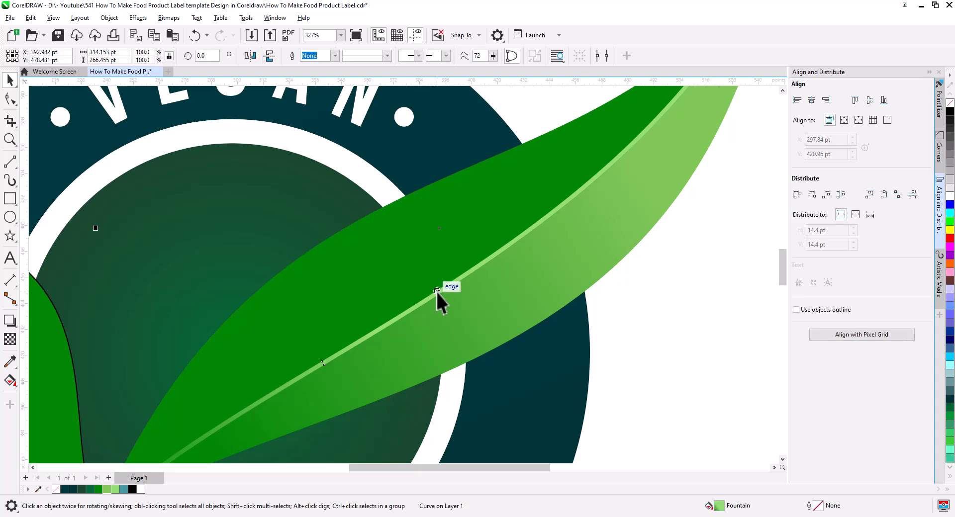
right_click(435, 290)
key(Escape)
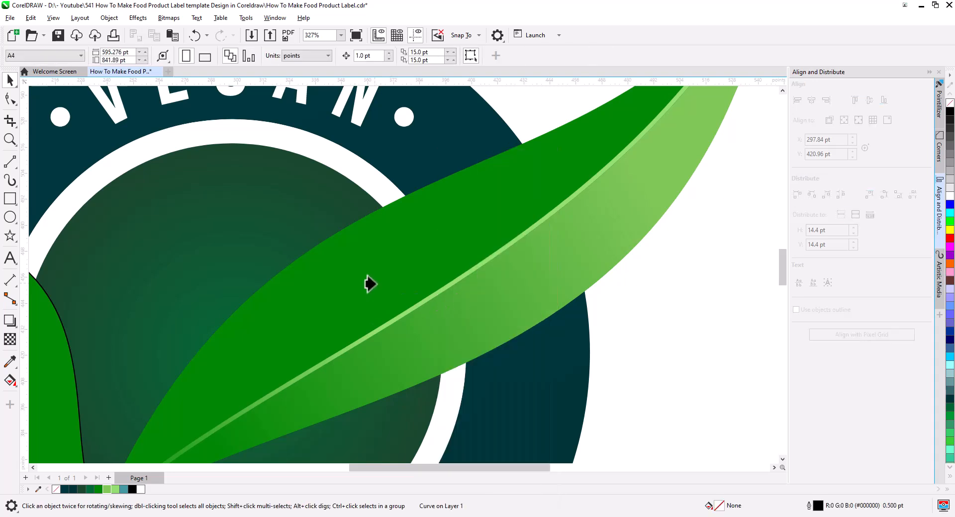
click(371, 285)
click(543, 340)
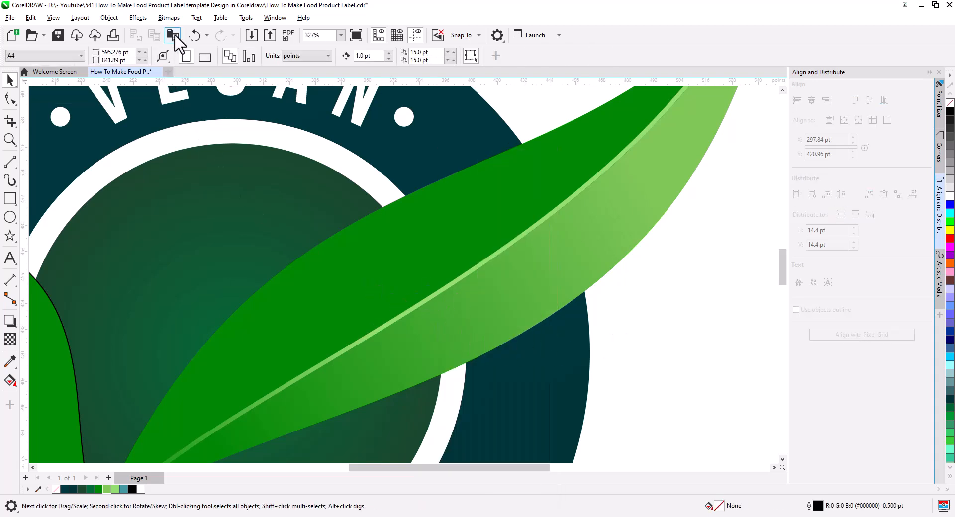
Paste the cut upper half back onto the large leaf and shift the lower half's gradient farther from the base
scroll(543, 323, down, 5)
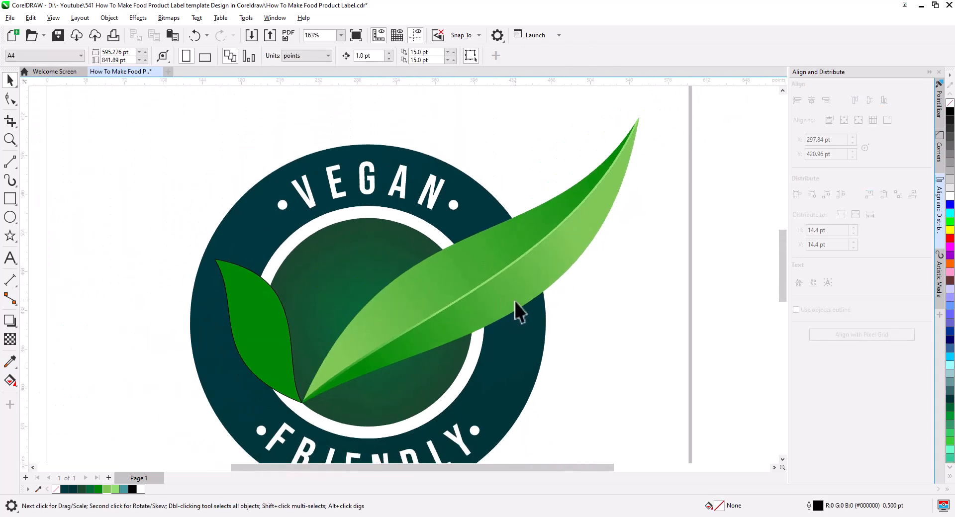
drag(518, 300, 518, 281)
click(511, 283)
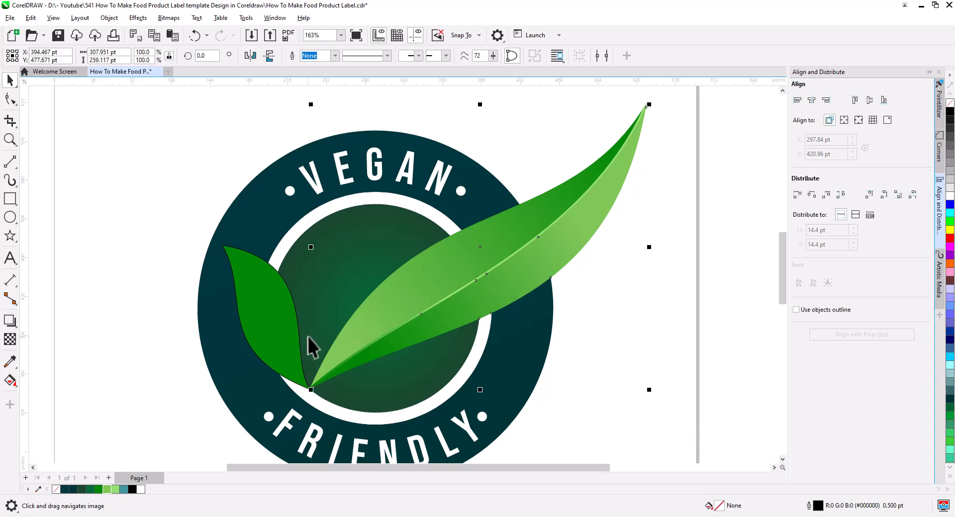
click(10, 381)
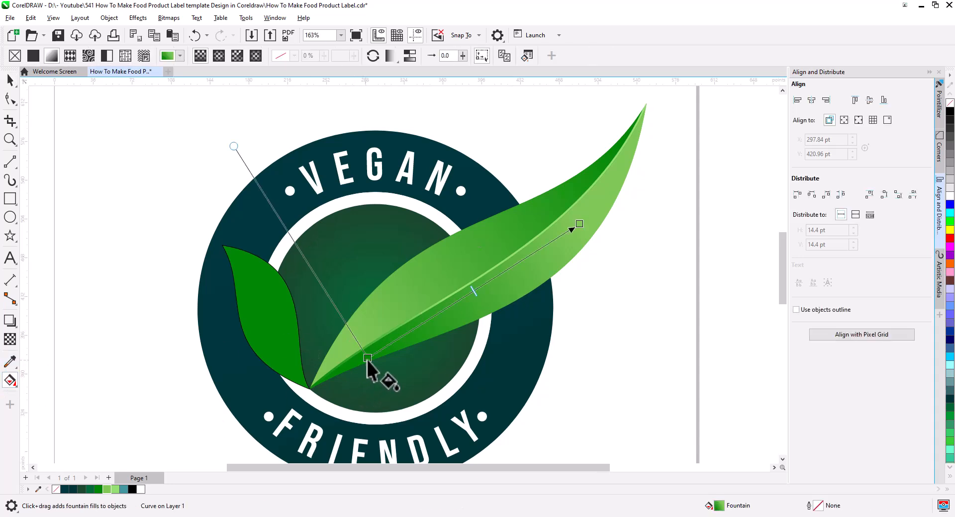
drag(368, 358, 480, 337)
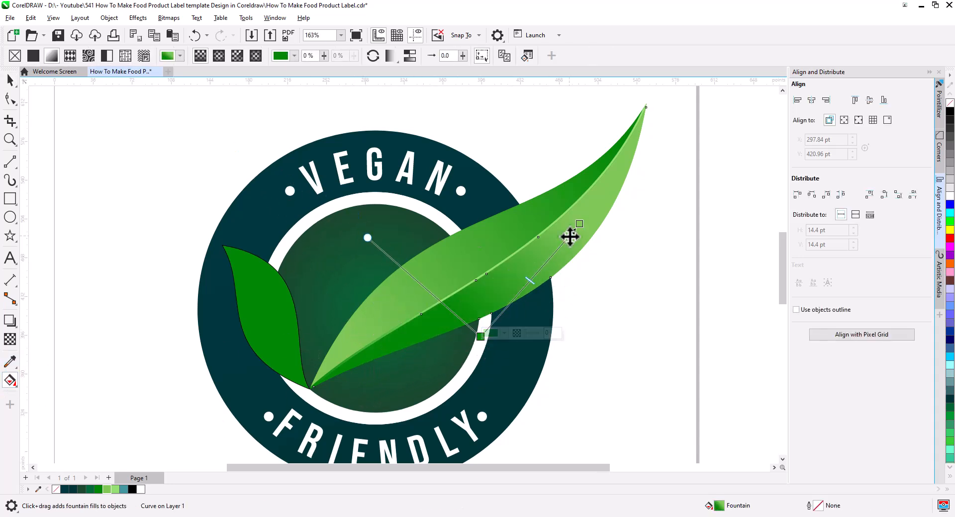
drag(579, 224, 589, 201)
Adjust the gradient on the large leaf's upper half so the green starts beyond the tip and the light green ends nearer mid-leaf
click(547, 211)
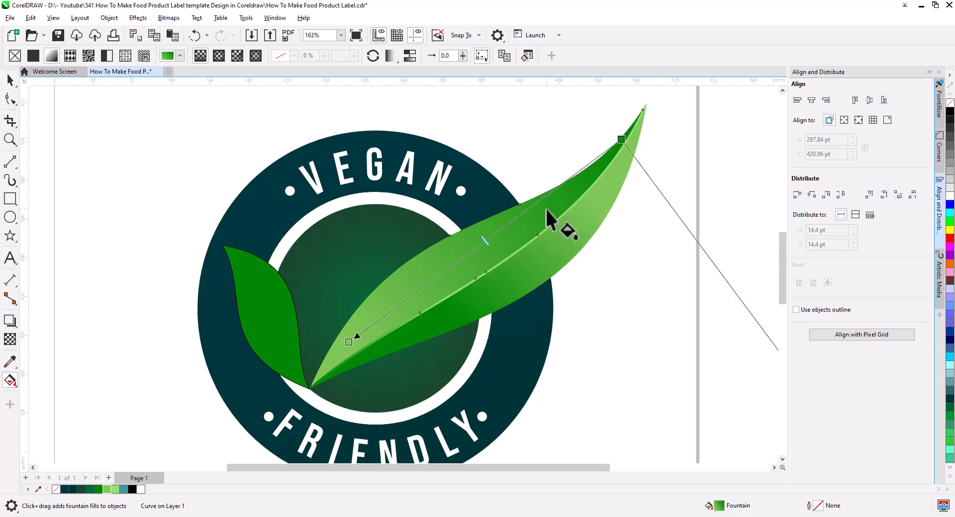
drag(351, 342, 445, 288)
drag(622, 139, 651, 96)
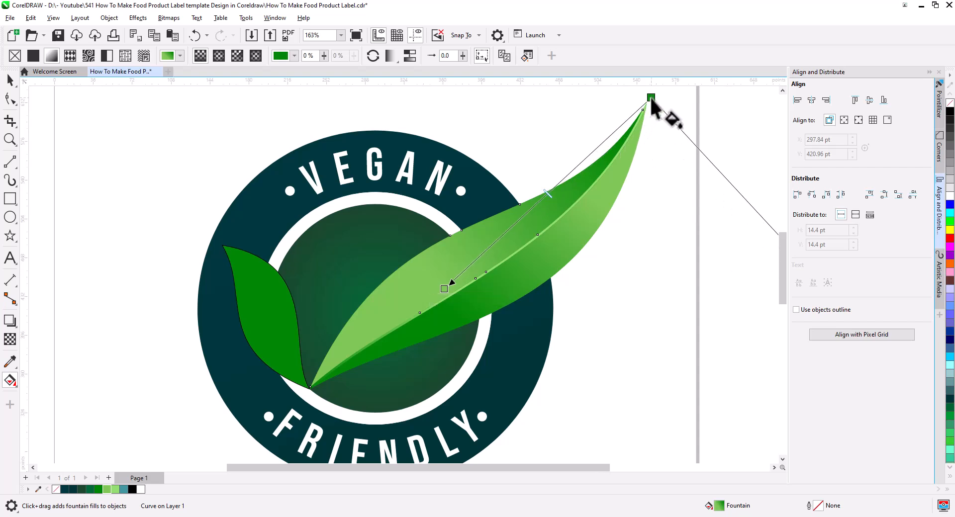
drag(622, 184, 535, 258)
mouse_move(463, 269)
mouse_down()
mouse_move(473, 277)
mouse_move(517, 239)
mouse_up()
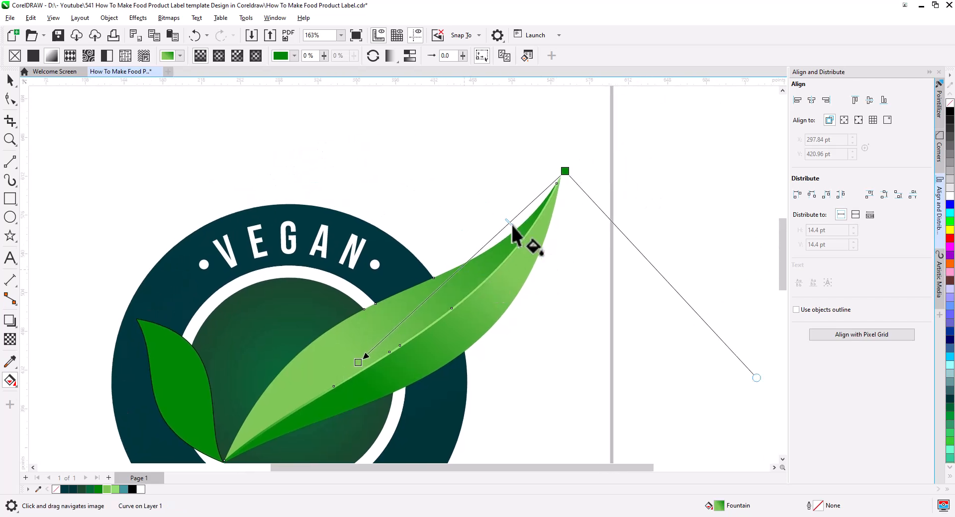
drag(566, 172, 572, 162)
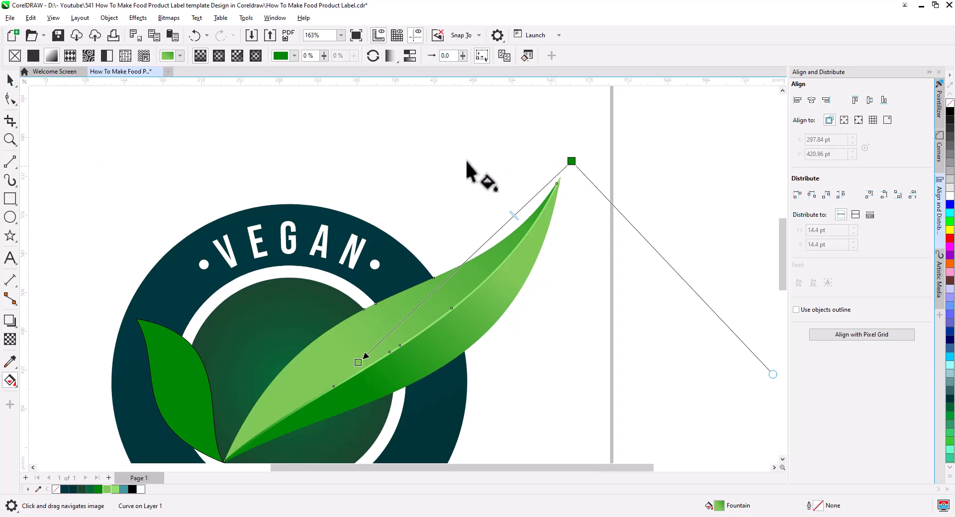
click(10, 79)
click(204, 134)
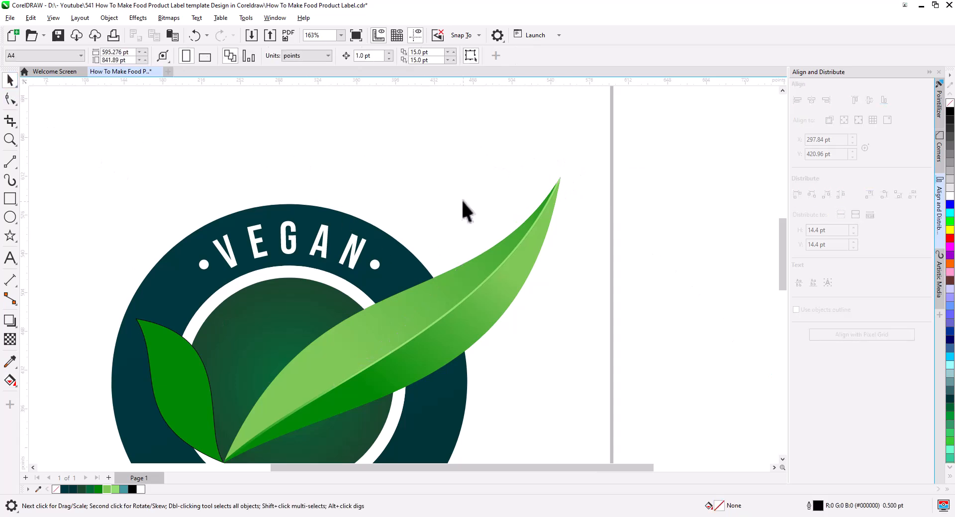
Draw a straight centre line through the small leaf from its base to its tip
scroll(428, 299, down, 3)
scroll(422, 290, up, 5)
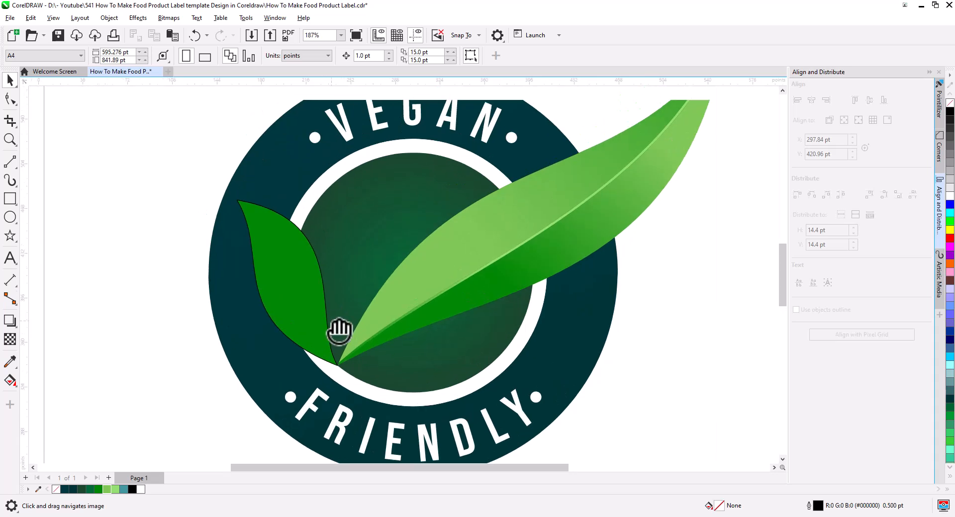
click(336, 349)
scroll(340, 358, up, 2)
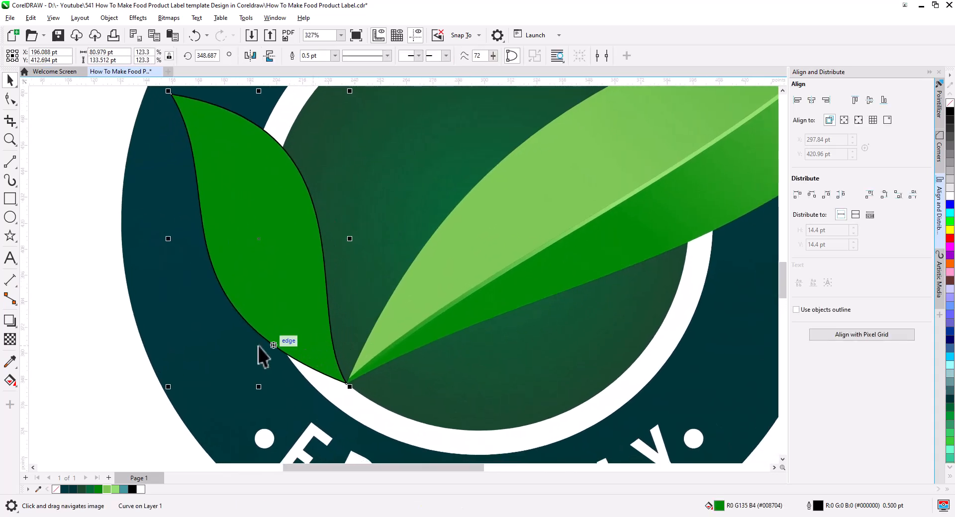
click(8, 159)
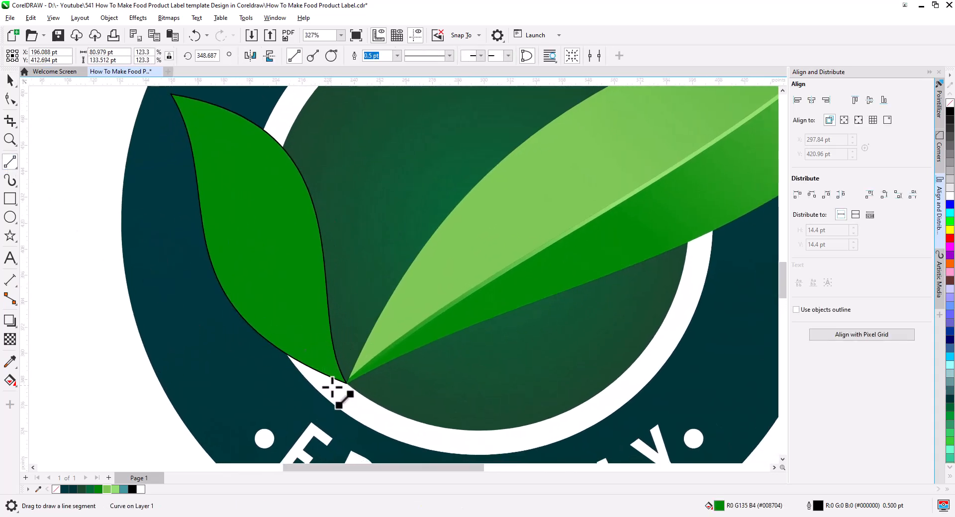
drag(345, 382, 172, 94)
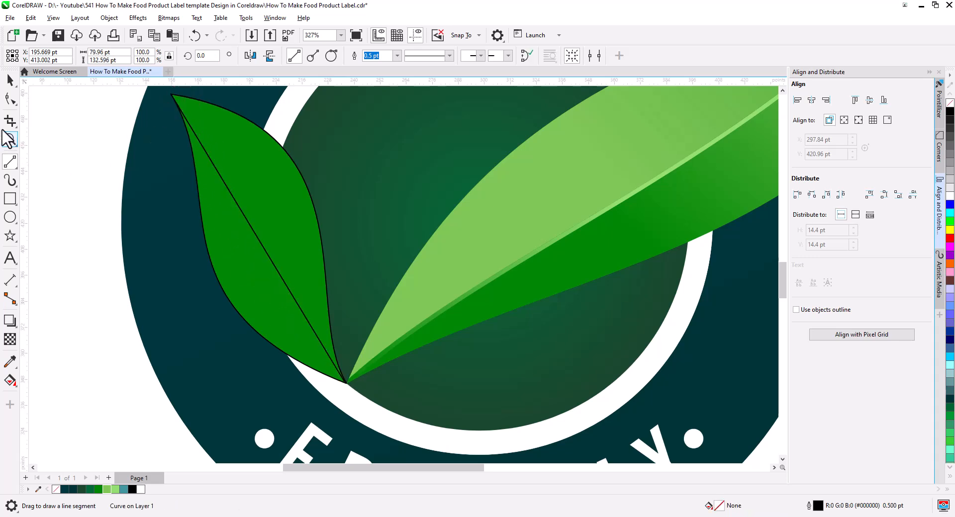
Bend the small leaf's centre line into a gentle S-curve that follows the leaf's shape
click(8, 98)
click(178, 58)
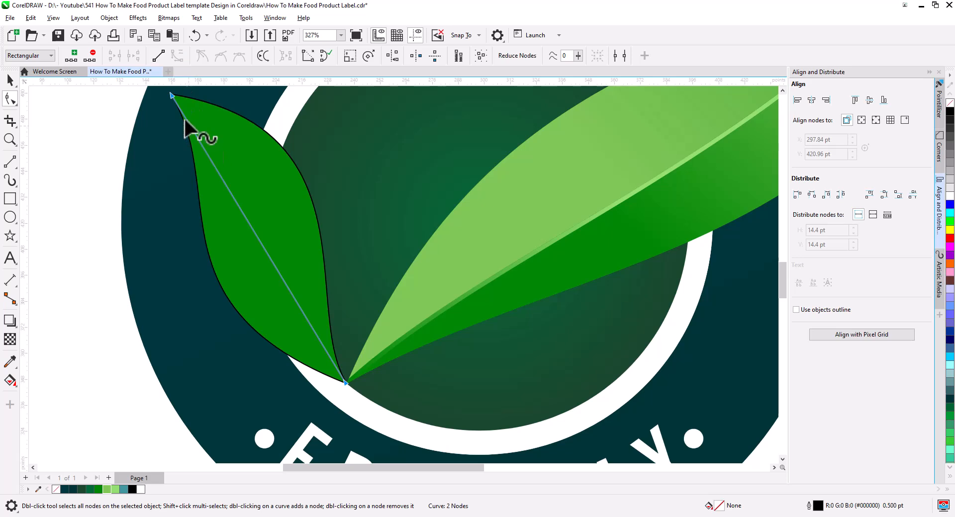
drag(228, 188, 275, 255)
drag(286, 288, 291, 330)
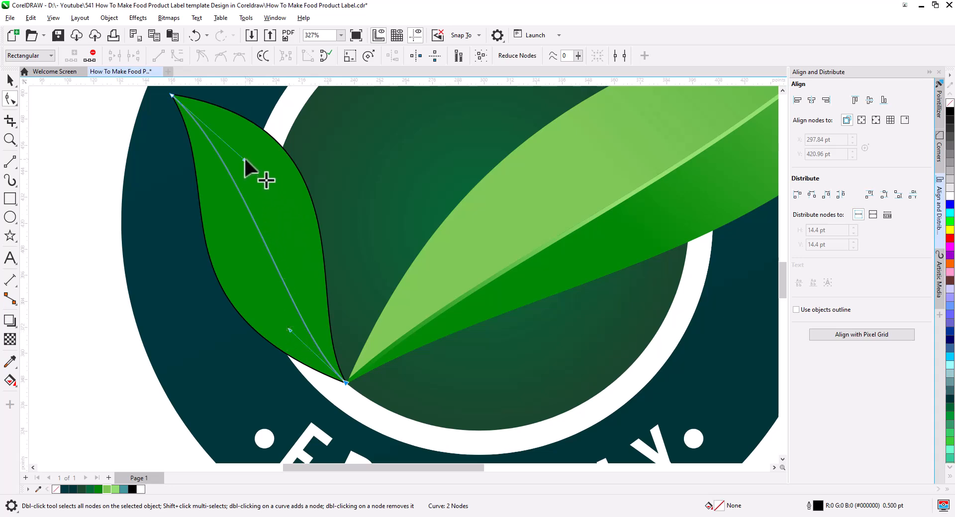
drag(244, 160, 261, 163)
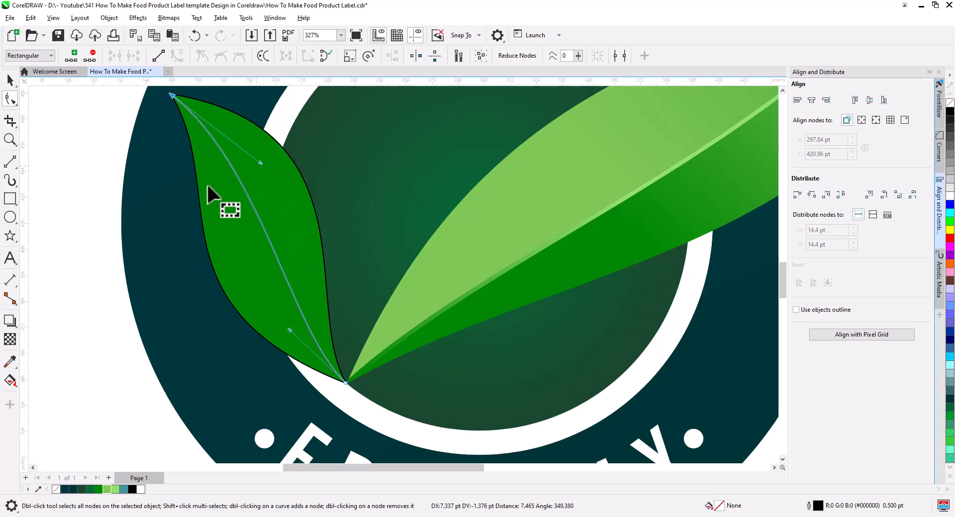
Set the small leaf's curved centre line to a 2.0 pt outline and convert that outline to an object
click(10, 79)
click(335, 55)
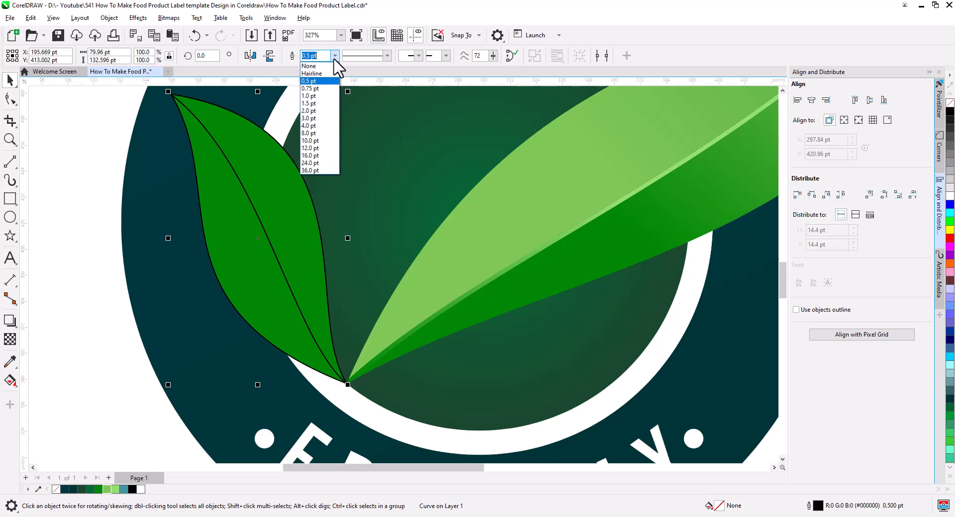
click(331, 92)
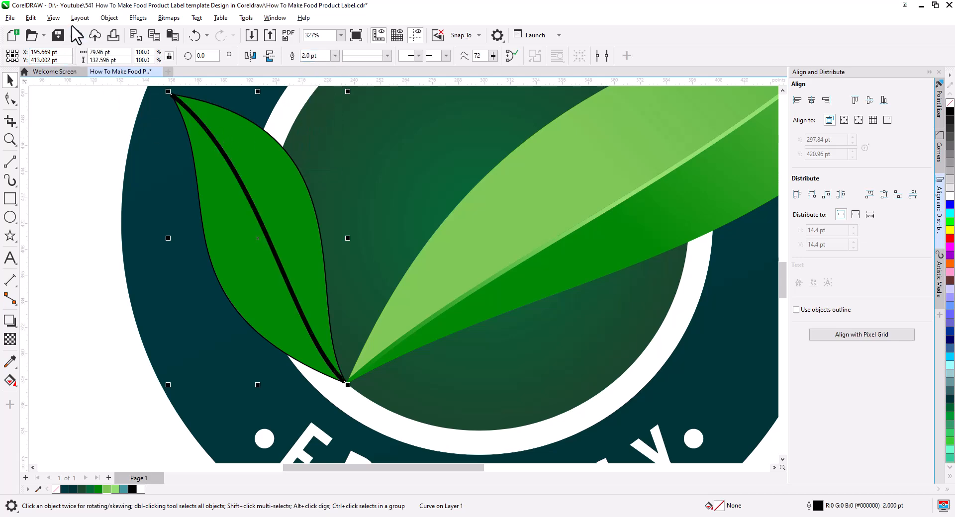
click(109, 18)
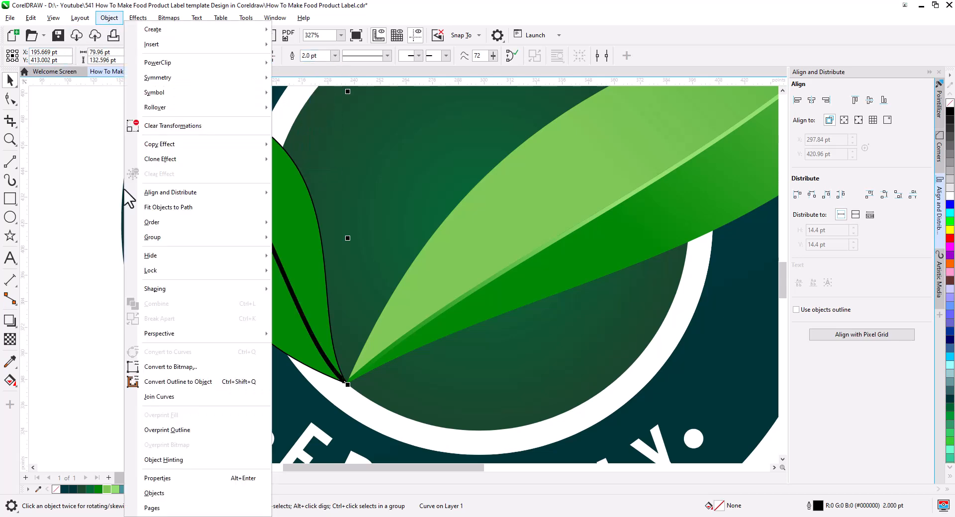
click(195, 382)
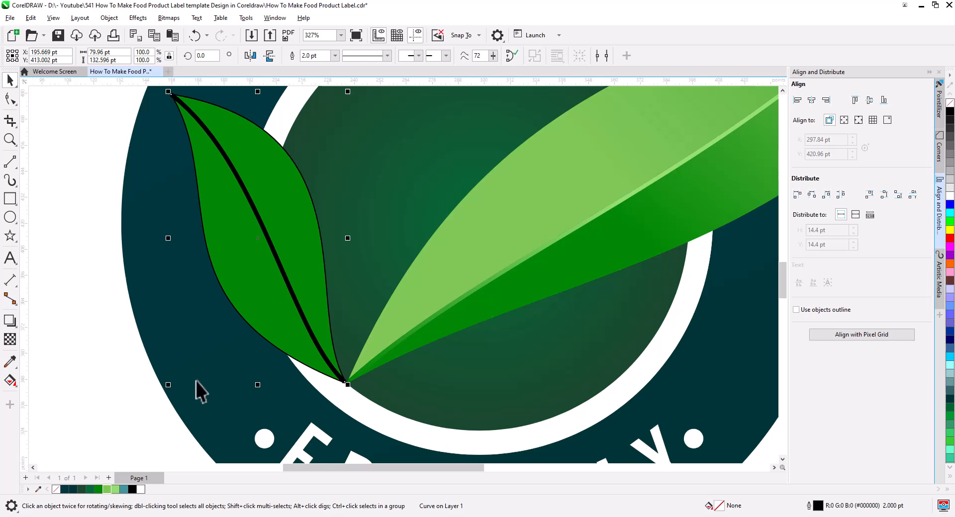
Fill the small leaf's centre vein with a linear gradient from green at the base to light green at the tip
click(10, 380)
drag(341, 379, 184, 108)
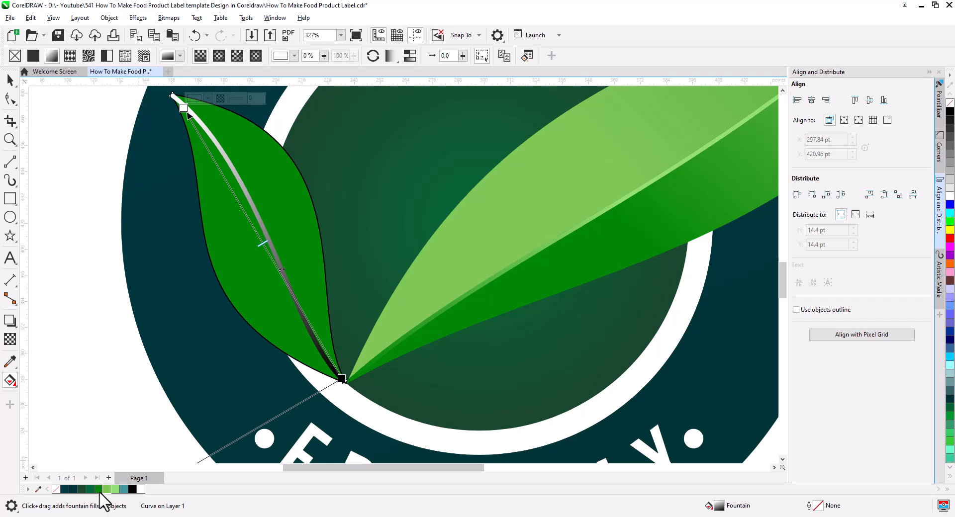
drag(343, 377, 342, 378)
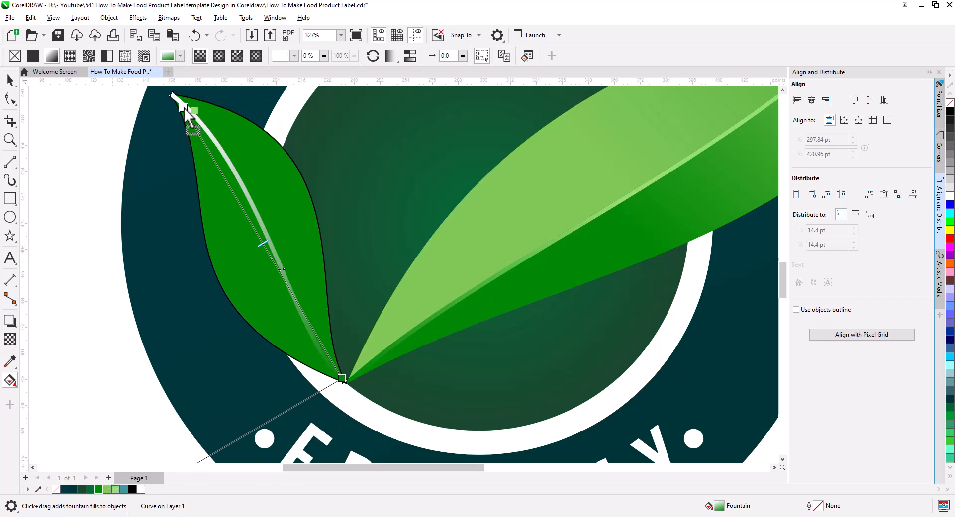
drag(184, 108, 183, 108)
click(9, 79)
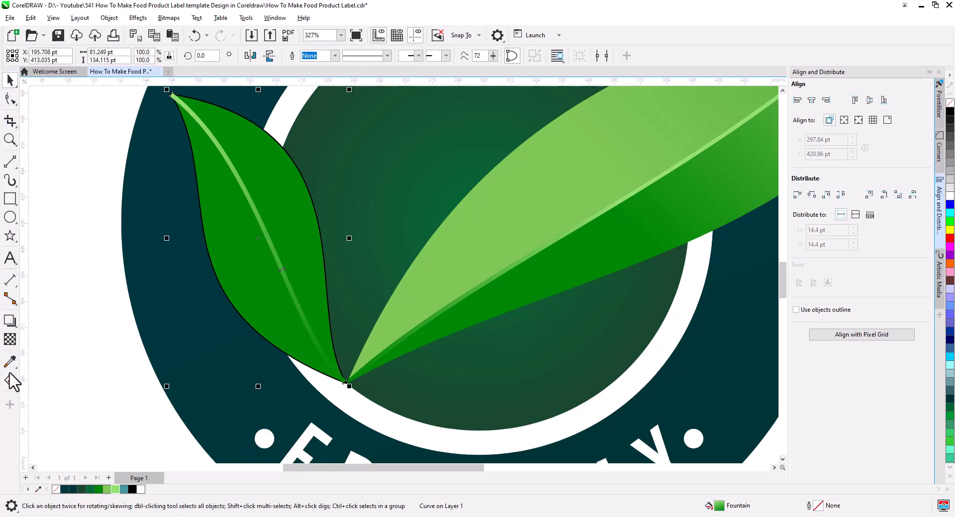
Create separate teal shapes from the small leaf's two halves on either side of the vein with Smart Fill
click(10, 381)
click(50, 398)
click(234, 266)
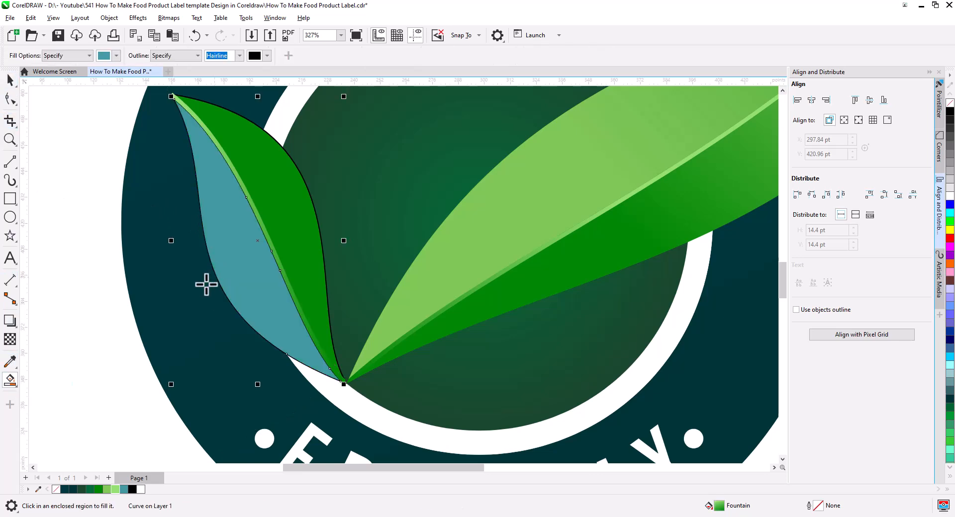
click(280, 213)
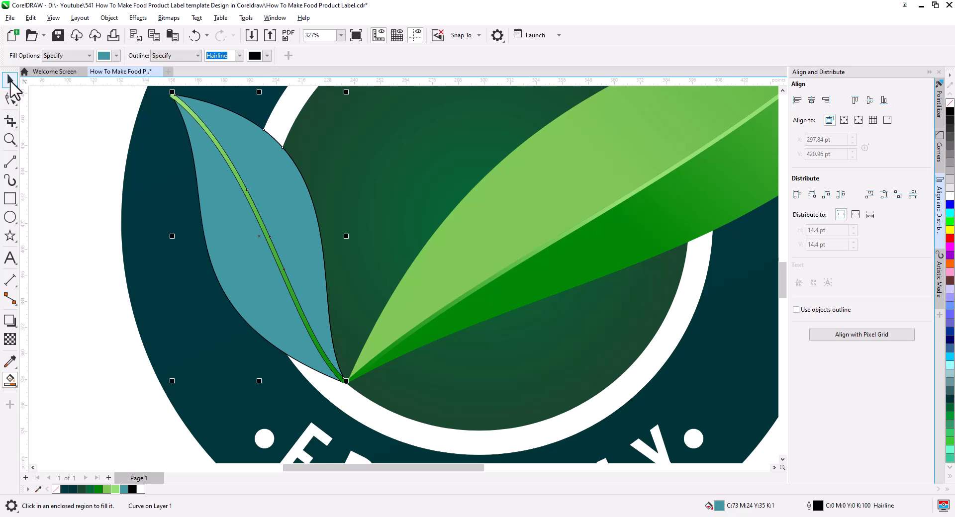
click(10, 79)
click(111, 266)
Copy the gradient fill from the large leaf's lower half onto the small leaf's left half
click(242, 303)
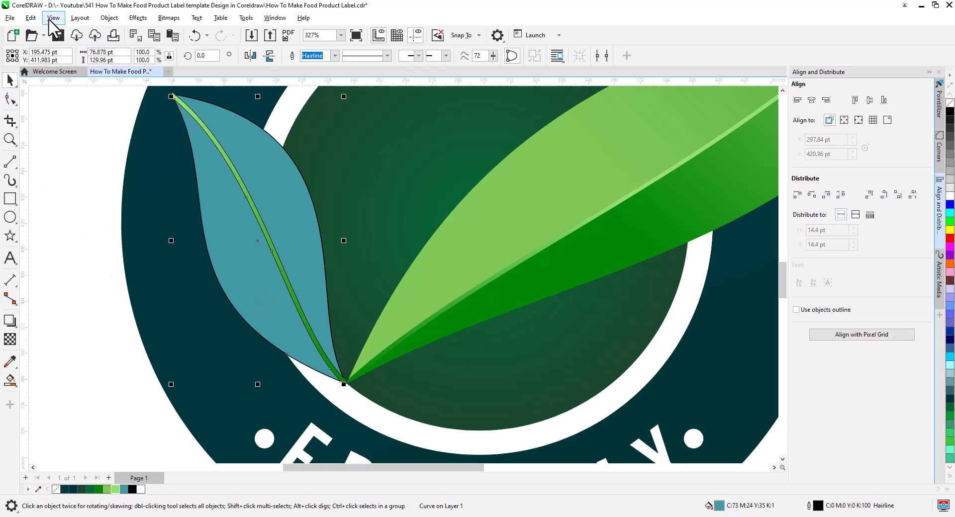
click(31, 18)
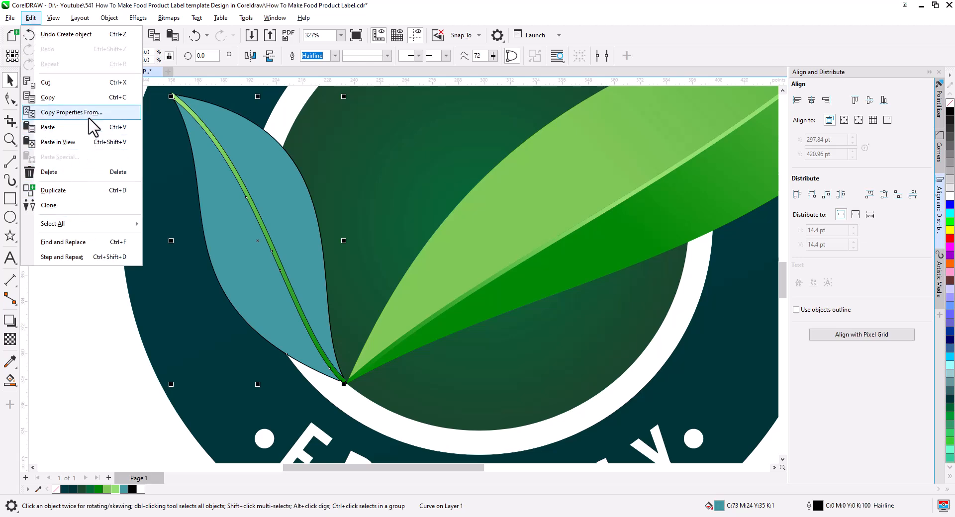
click(72, 112)
click(493, 280)
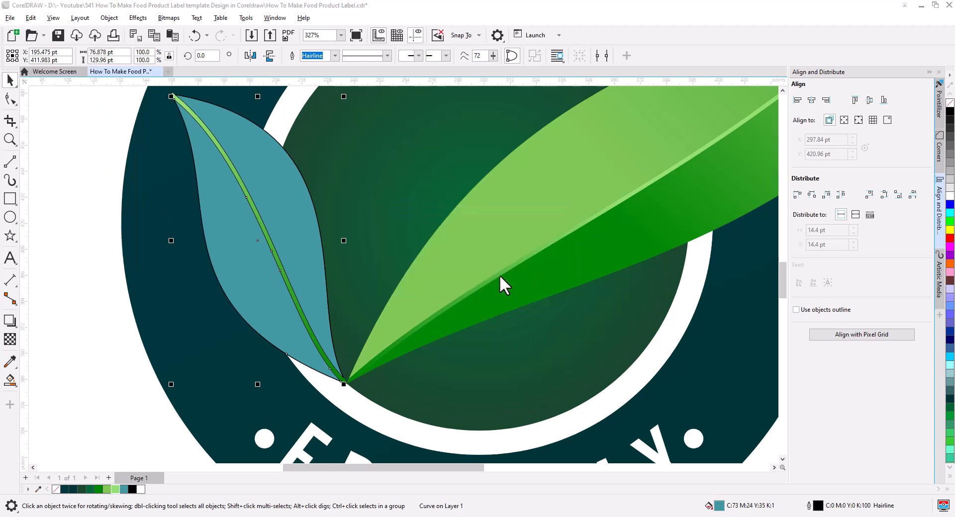
click(557, 280)
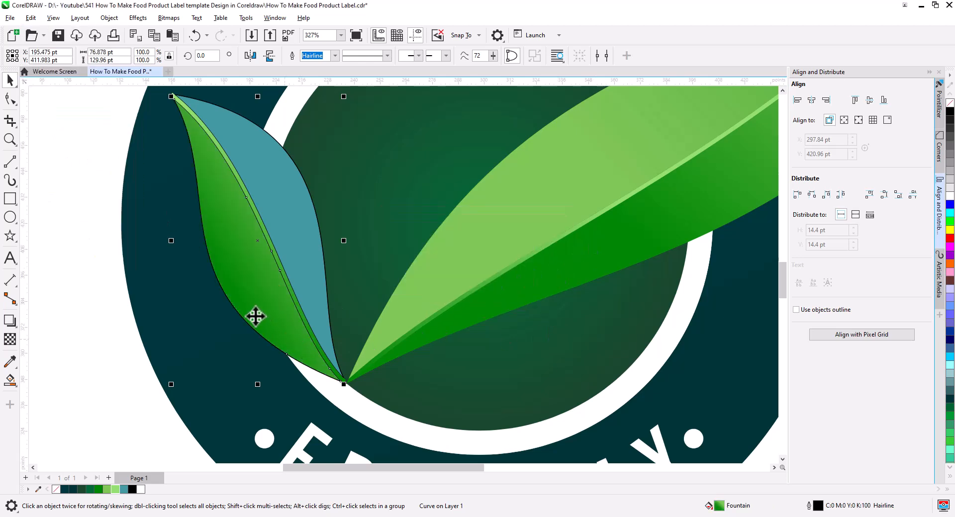
Reposition the gradient on the small leaf's left half so it runs from green near the tip to light green near the base
click(8, 379)
click(51, 384)
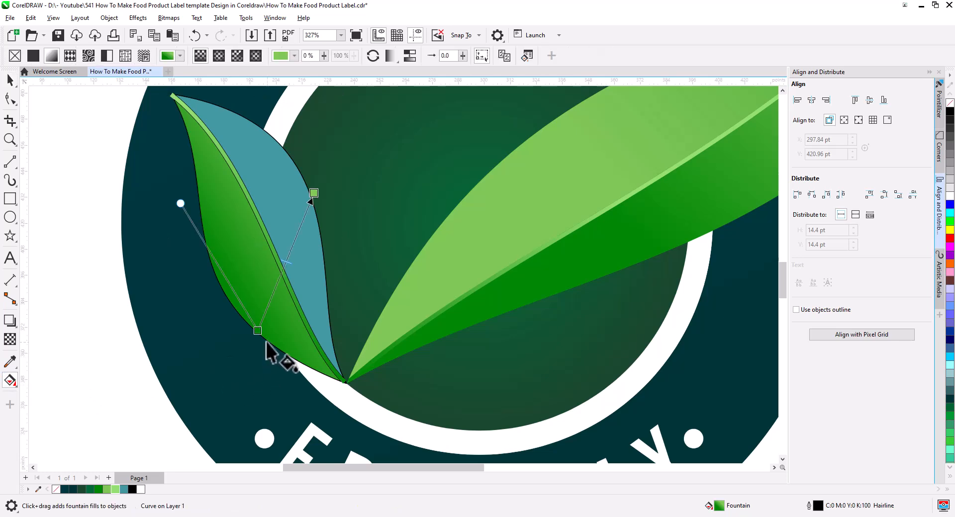
drag(257, 331, 181, 115)
drag(314, 194, 322, 369)
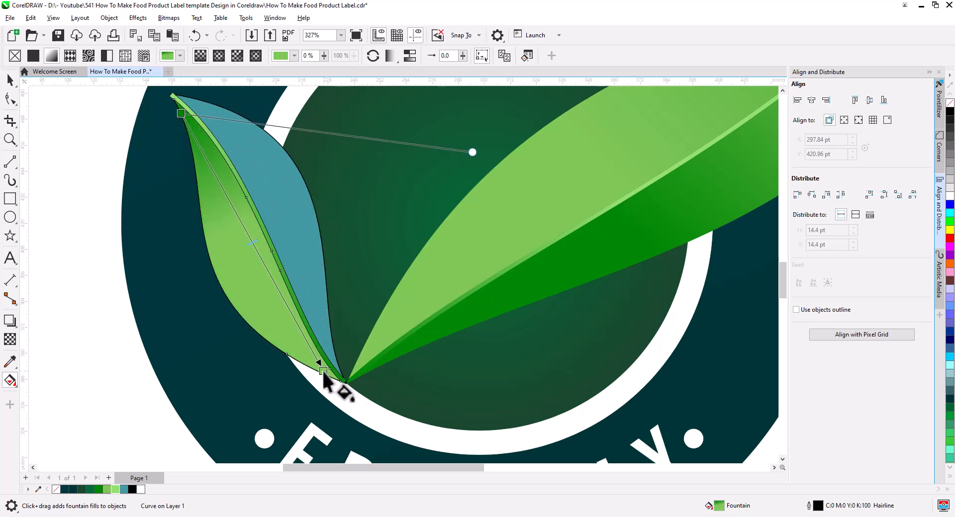
scroll(348, 262, up, 2)
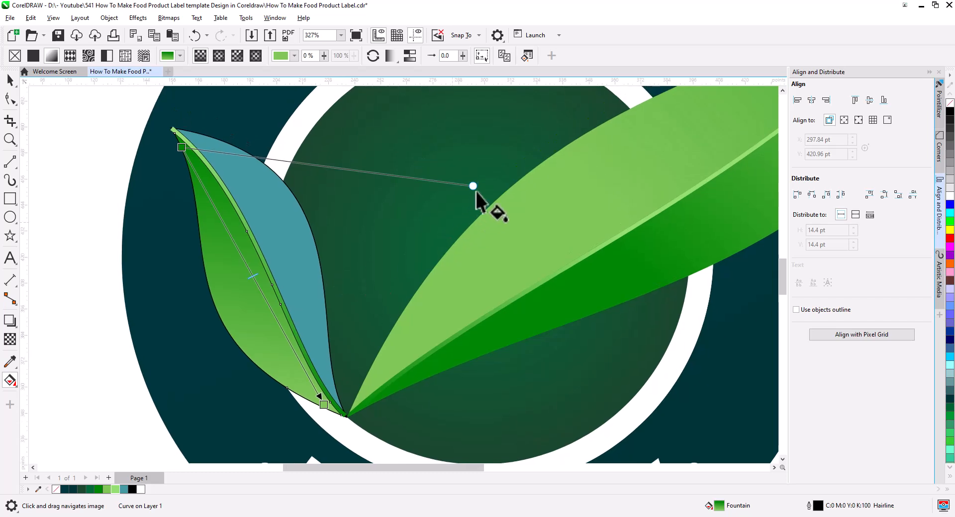
drag(473, 186, 450, 152)
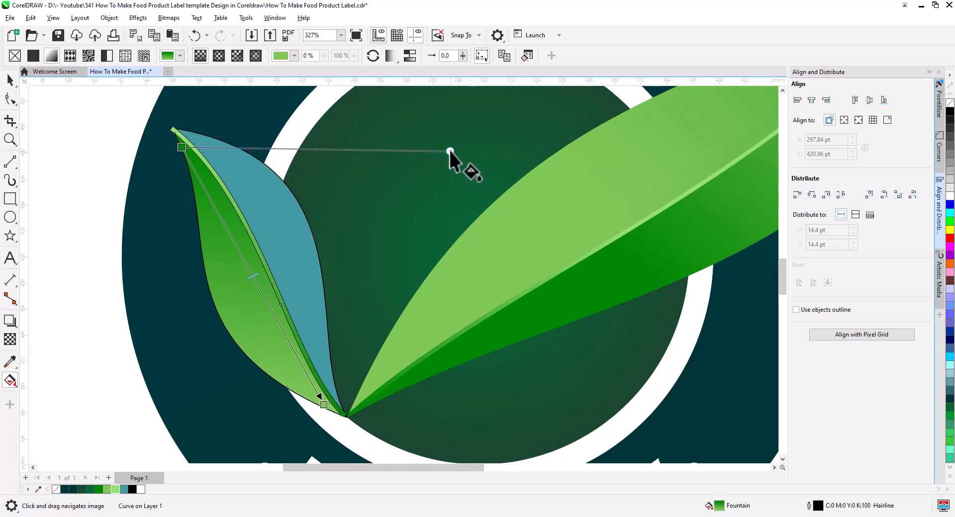
Fill the small leaf's right half with a linear gradient from green near the base to light green near the tip
click(277, 213)
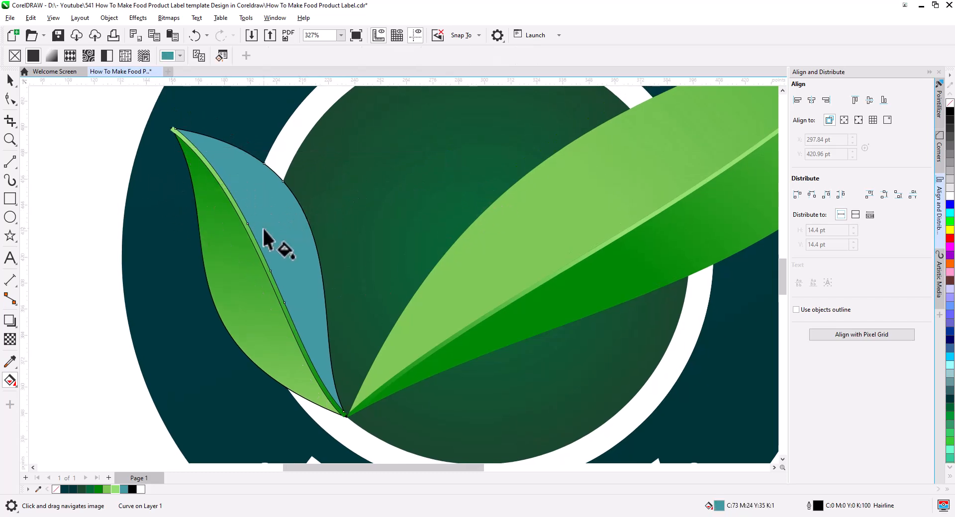
drag(325, 381, 237, 148)
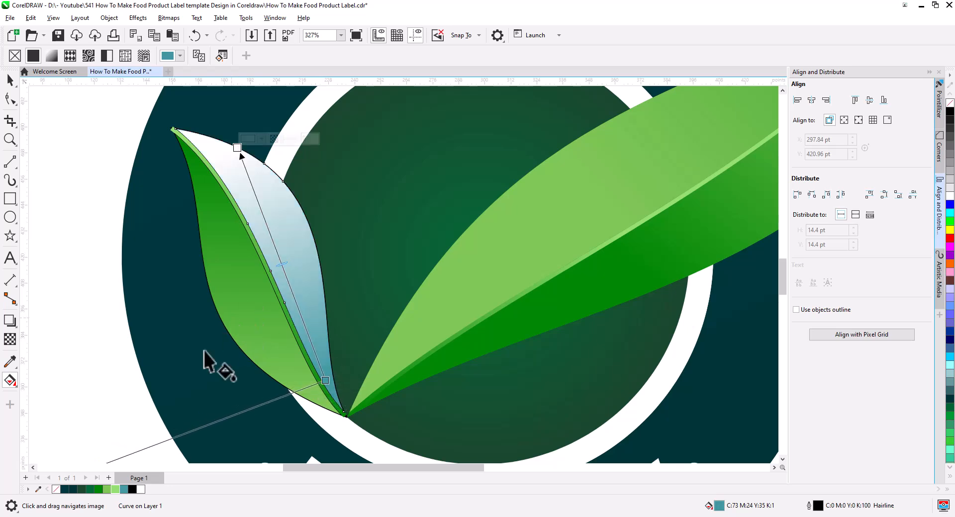
drag(97, 492, 325, 380)
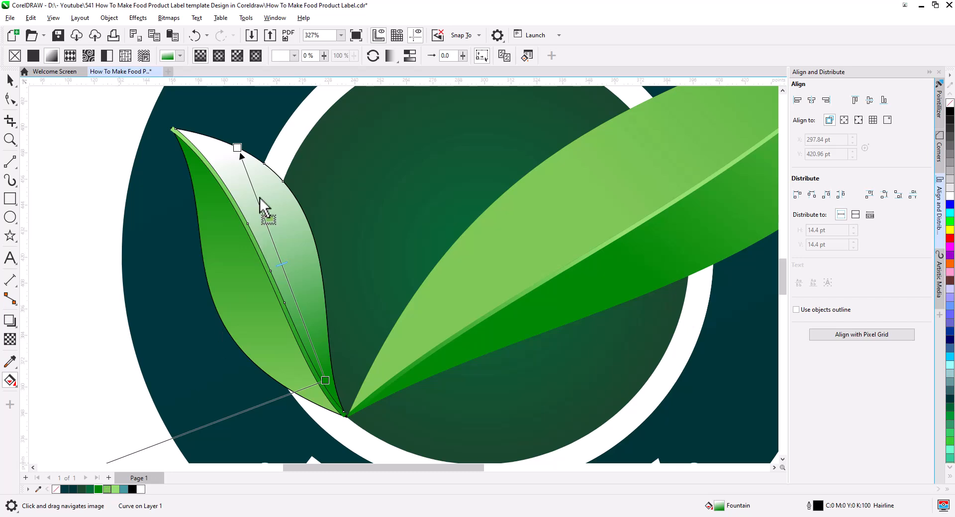
drag(239, 149, 238, 149)
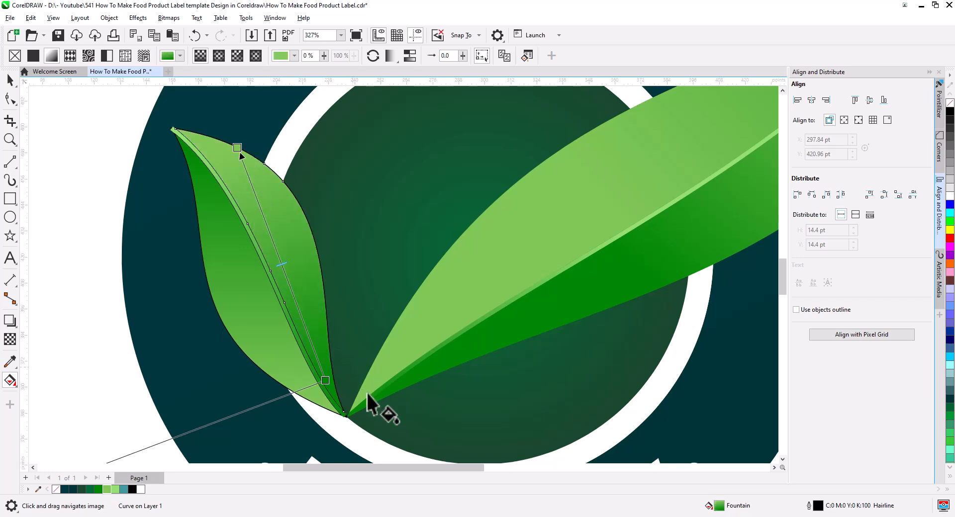
Reposition the right half's gradient so green starts below the middle, light green ends just above the upper edge, and the angle is slightly skewed
drag(327, 384, 285, 290)
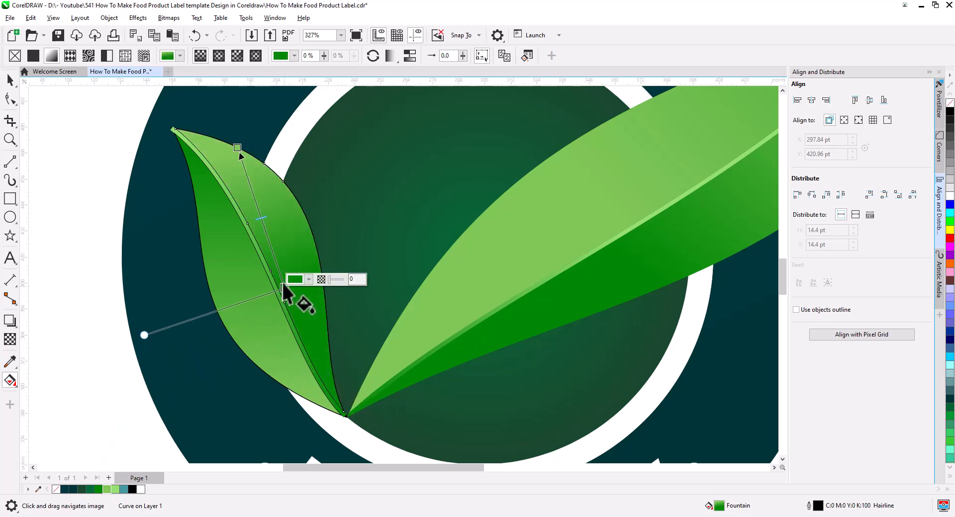
drag(238, 149, 262, 138)
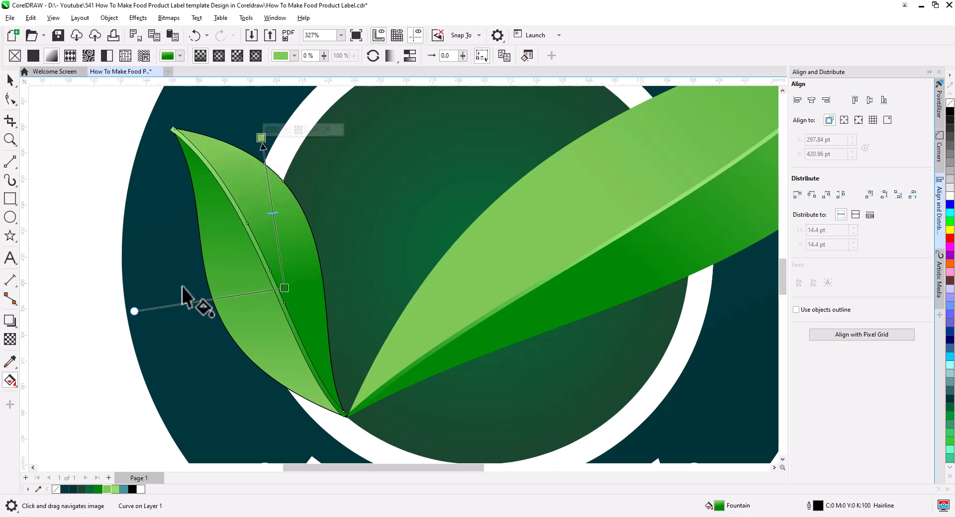
drag(139, 313, 194, 266)
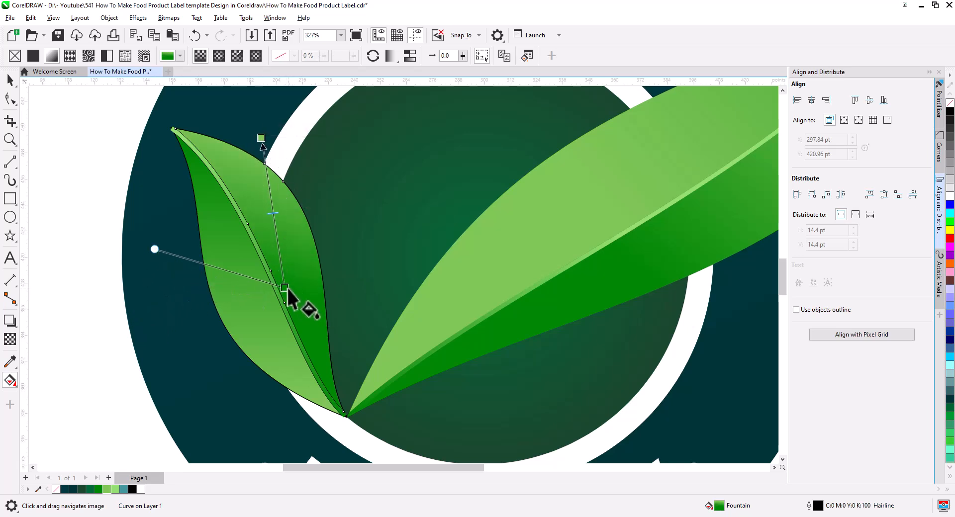
drag(288, 294, 309, 324)
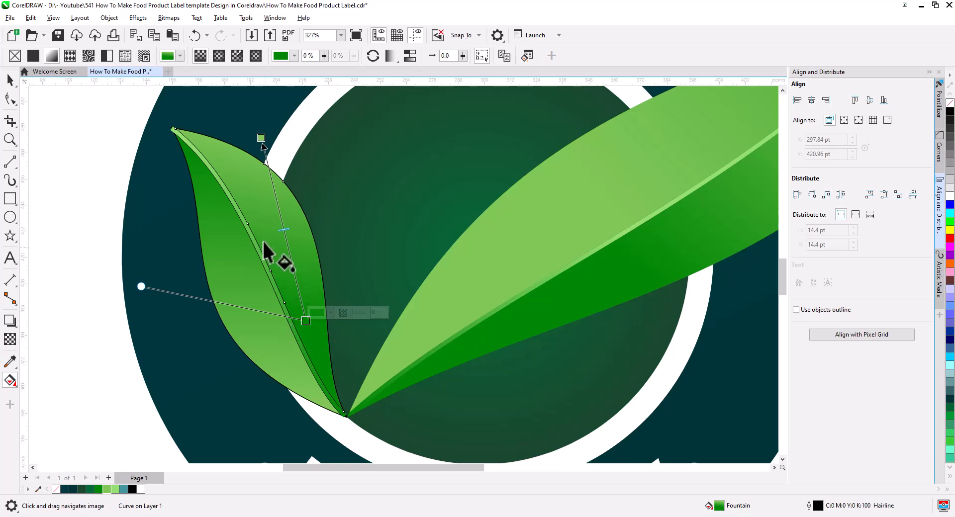
Cut the small leaf's right half to expose the full leaf shape beneath it
scroll(269, 253, down, 2)
click(10, 80)
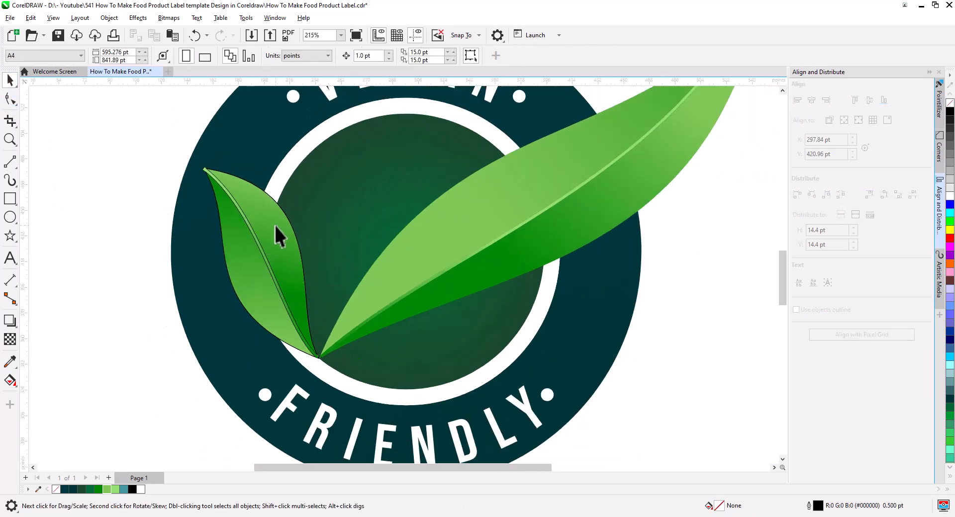
click(260, 240)
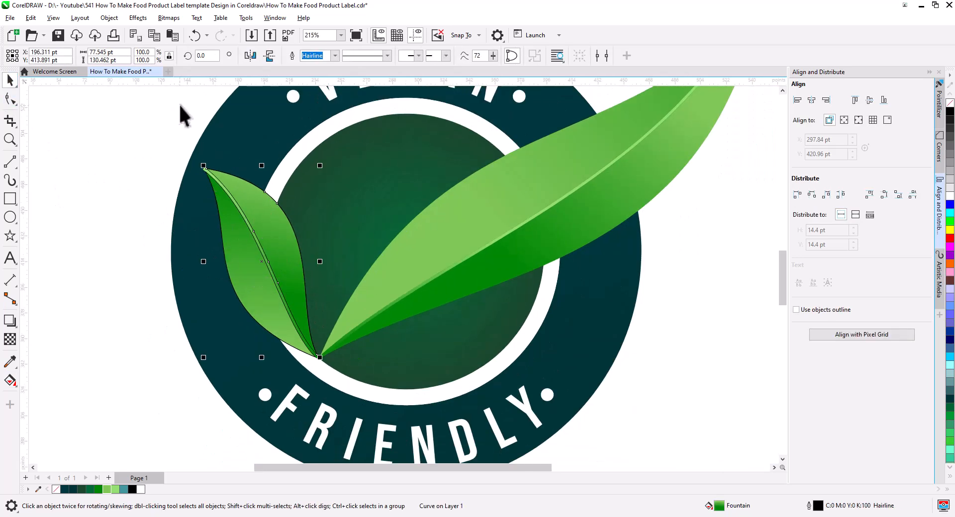
right_click(274, 236)
click(316, 209)
key(Escape)
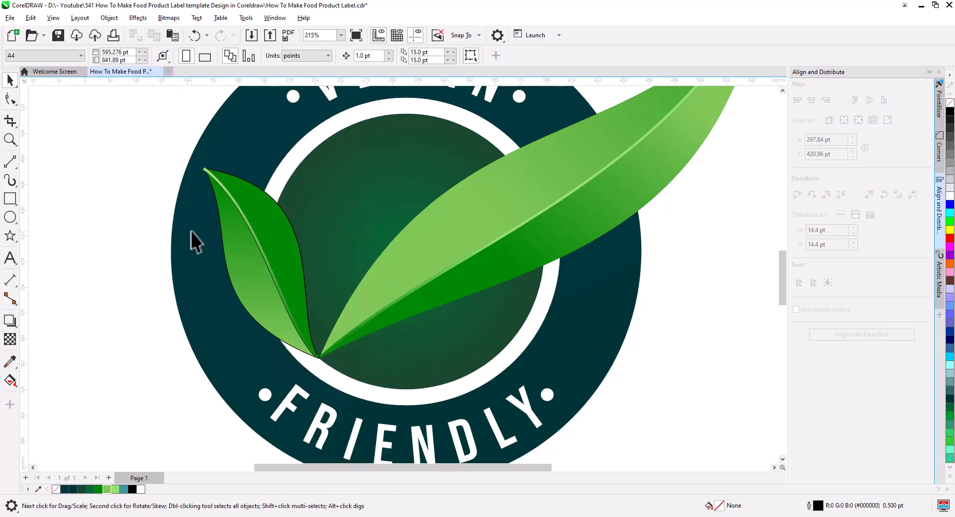
Delete the full leaf shape beneath the small leaf's halves and paste the cut right half back in place
click(251, 229)
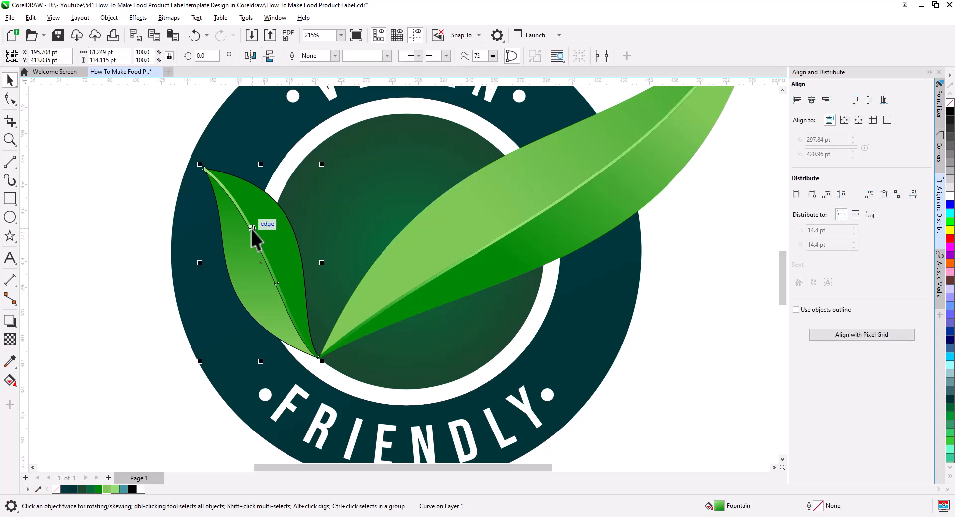
right_click(250, 229)
click(295, 290)
click(282, 247)
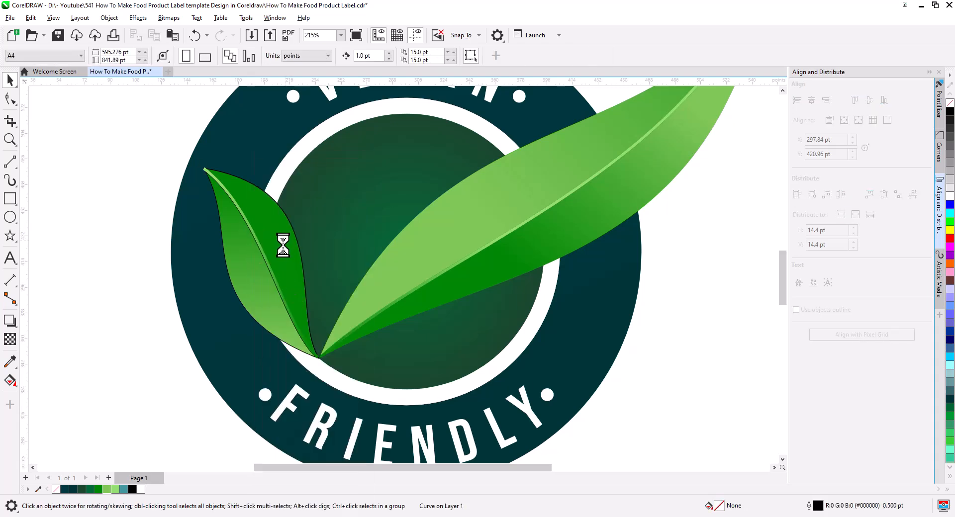
click(177, 41)
click(157, 191)
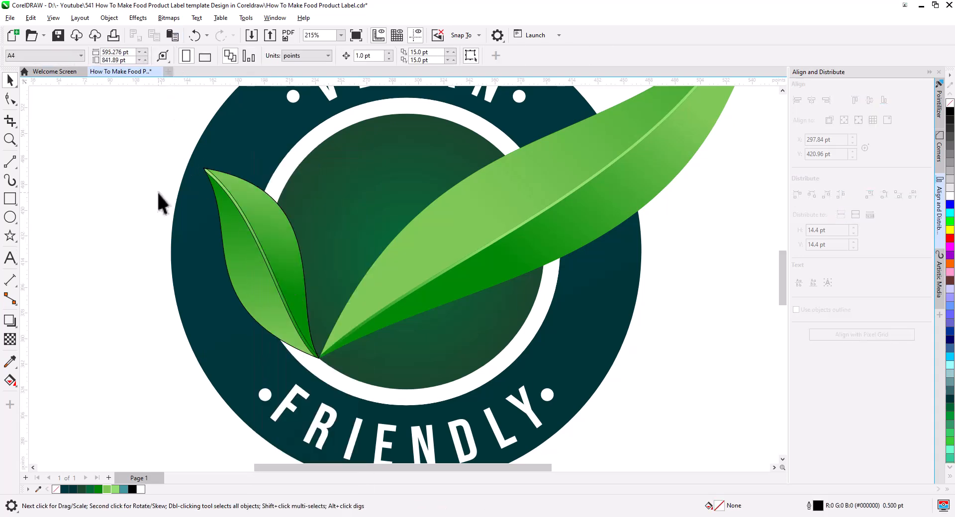
Remove the black outlines from all three pieces of the small leaf
drag(136, 139, 329, 371)
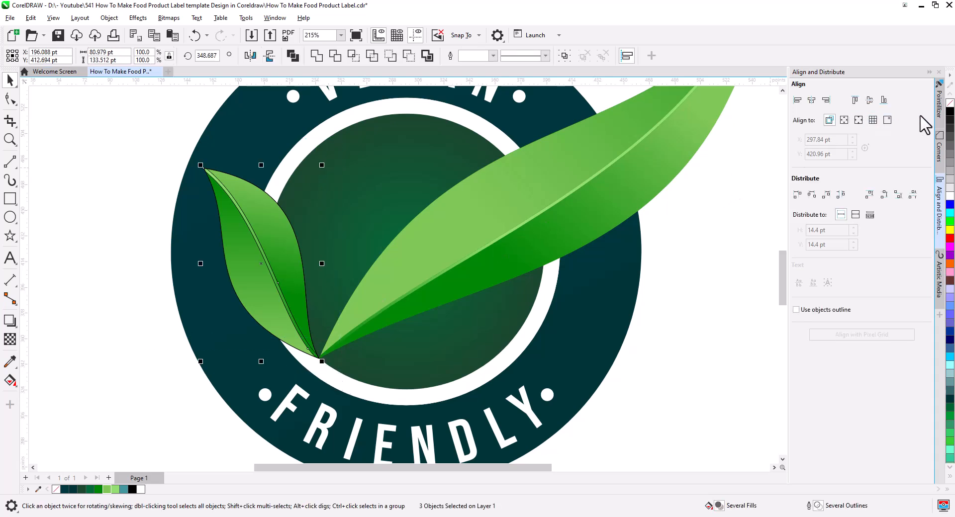
click(682, 314)
scroll(390, 270, down, 2)
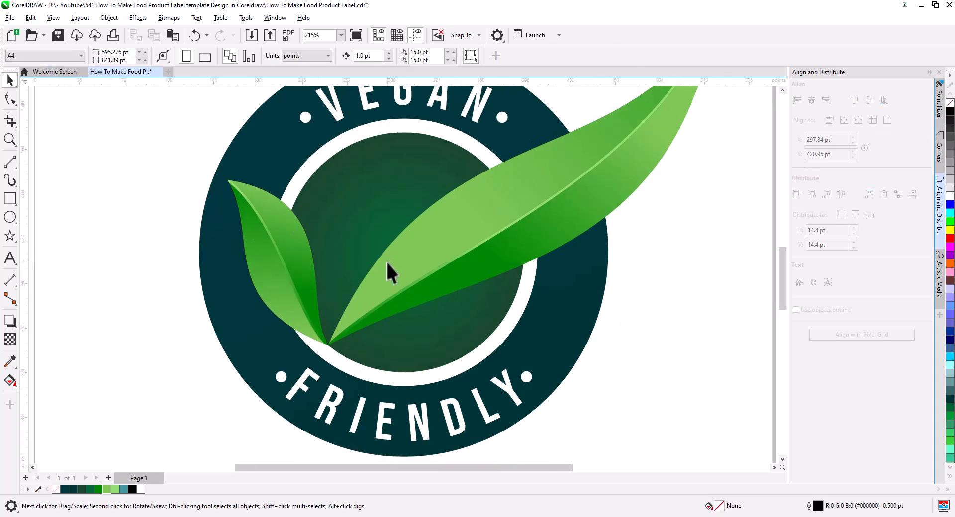
scroll(390, 279, down, 1)
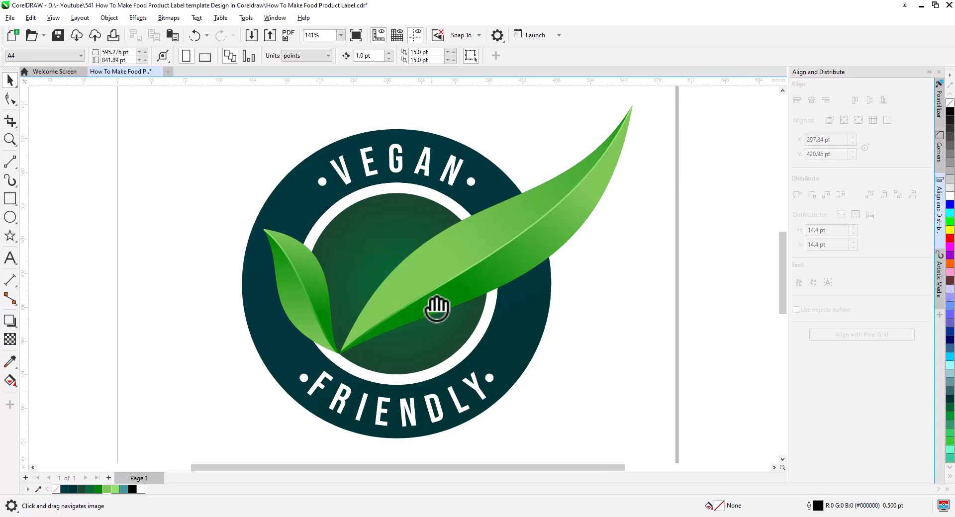
scroll(428, 301, down, 1)
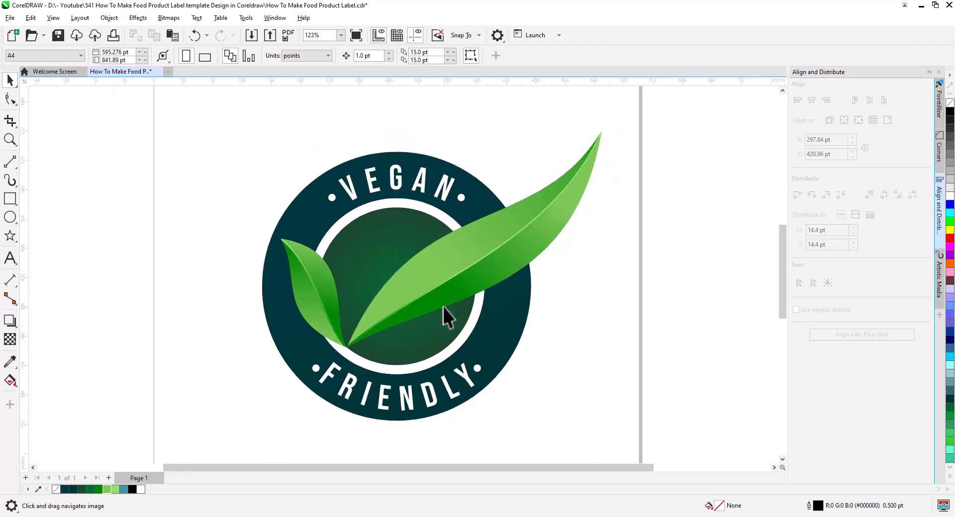
drag(443, 307, 463, 306)
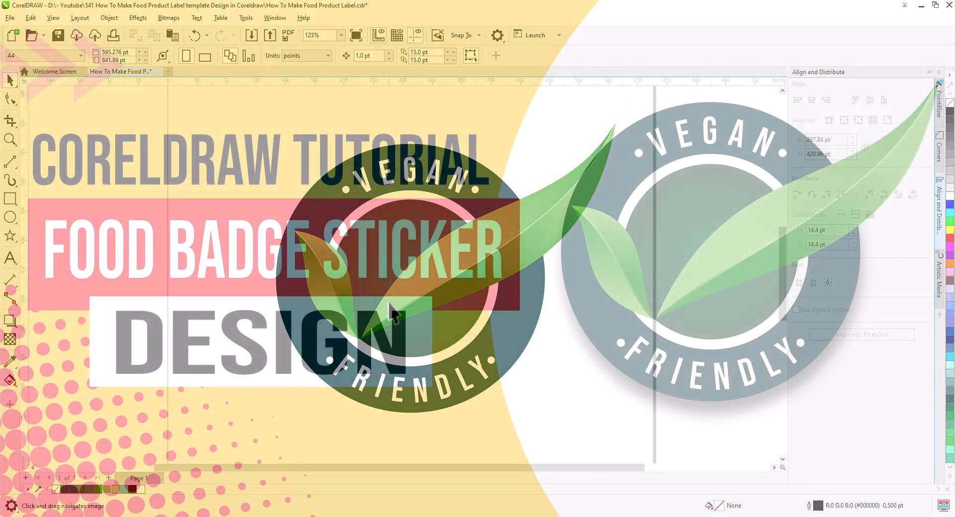